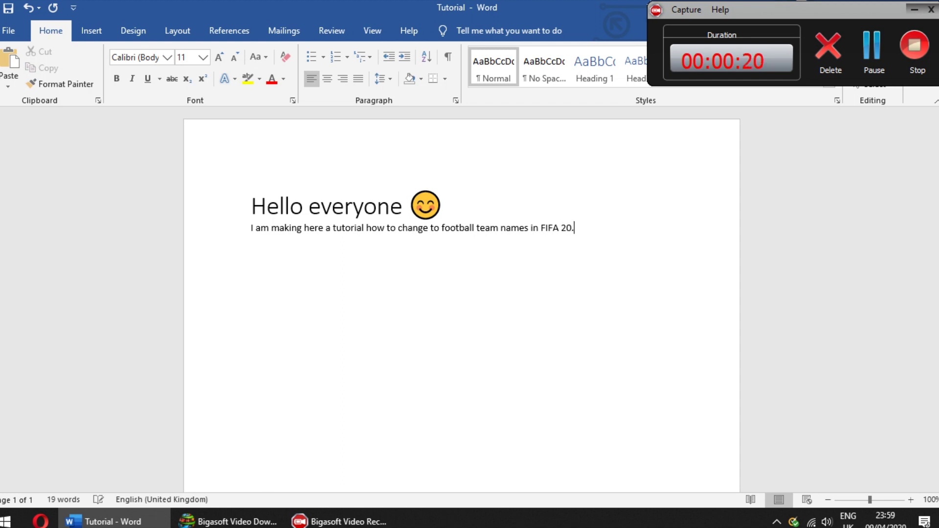
# - Continue the intro paragraph with "All the files that I am using will gonna be posted in the description of this link."
pyautogui.write('All the files that I am using will gonna be ')
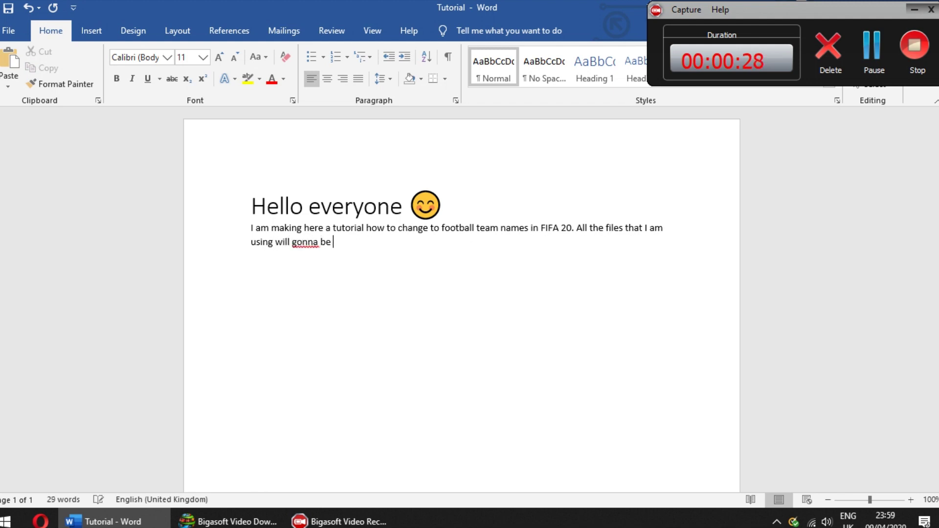
pyautogui.write('posted in the description of this link.')
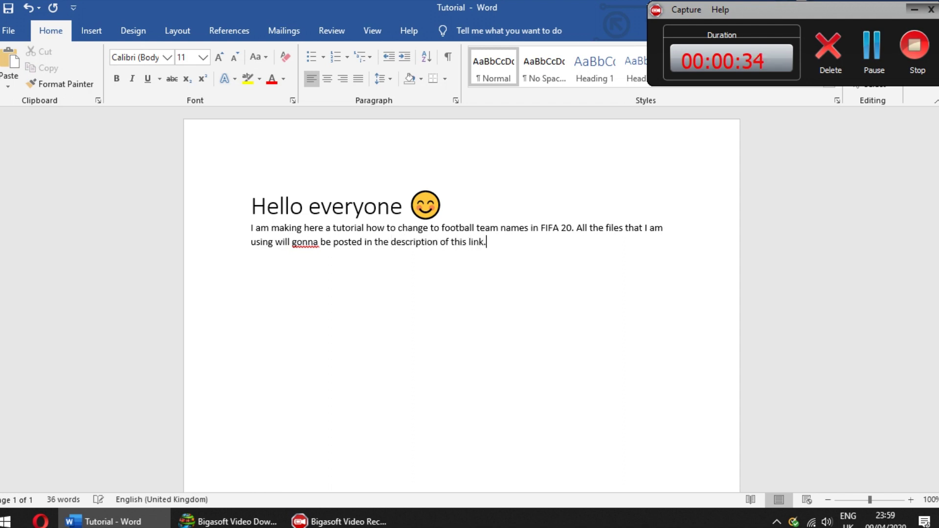
# - Set the intro paragraph's font size to 16 and indent its first line
pyautogui.moveTo(486, 243); pyautogui.dragTo(241, 228)
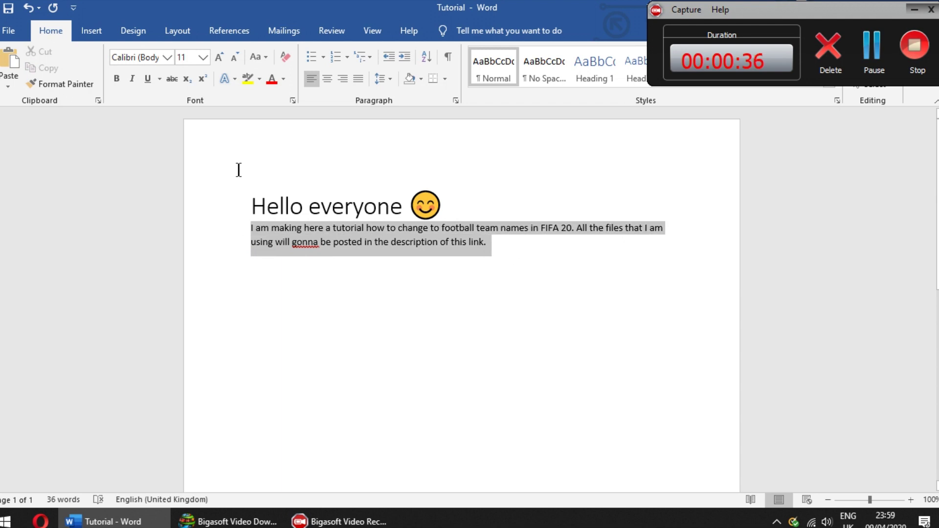
pyautogui.click(202, 57)
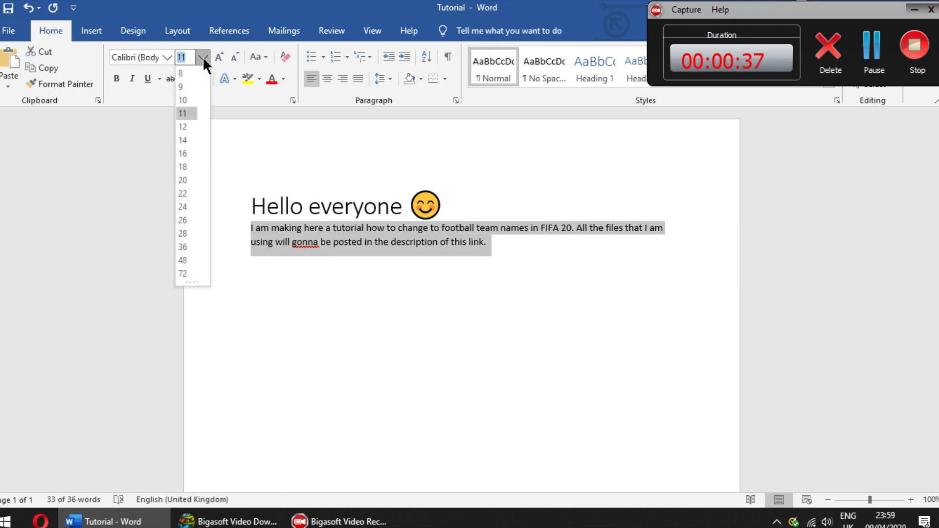
pyautogui.click(185, 158)
pyautogui.click(251, 231)
pyautogui.press('Tab')
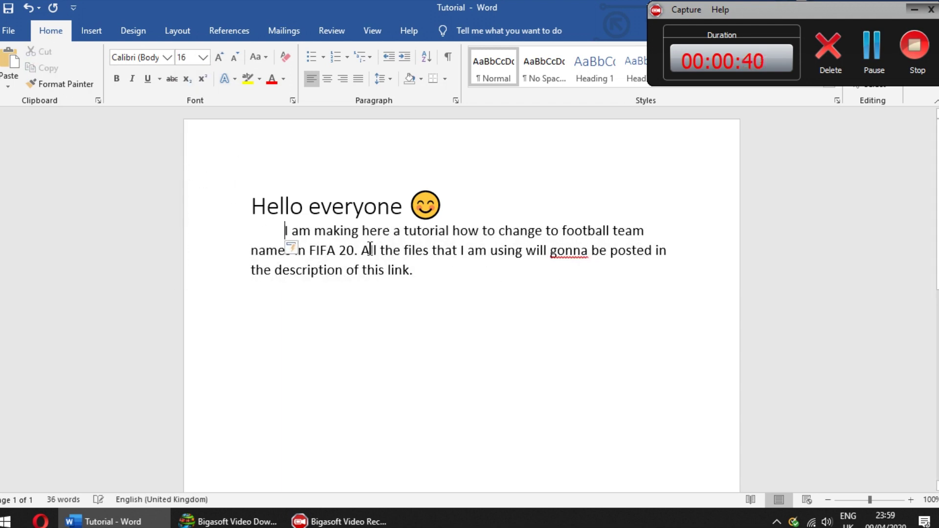
# - Insert a blank line between the heading and the intro paragraph, and add empty lines after the paragraph
pyautogui.click(453, 204)
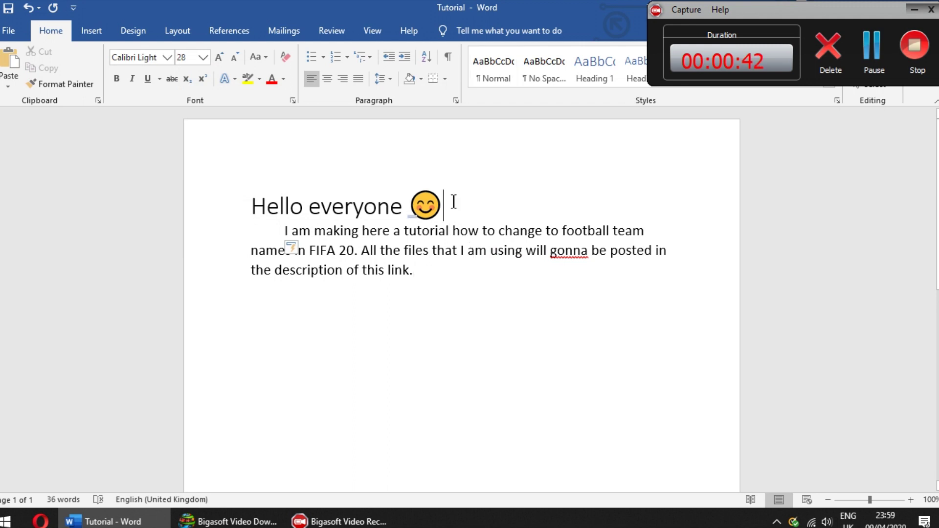
pyautogui.press('Return')
pyautogui.click(313, 312)
pyautogui.press('Return')
pyautogui.press('Return')
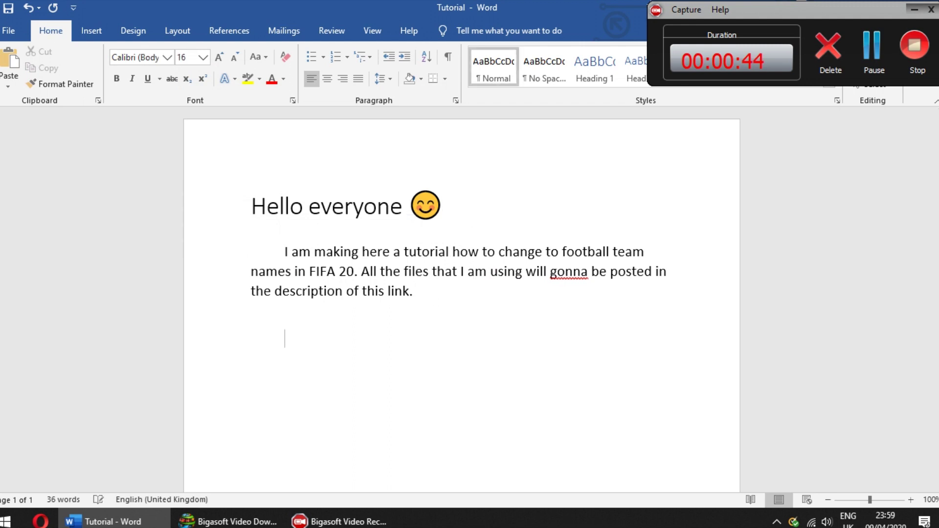
# - Start a numbered list below the intro with the item "We need to open eng. Db with database master."
pyautogui.write('10')
pyautogui.write(' We need ')
pyautogui.write('to open eng. Db with')
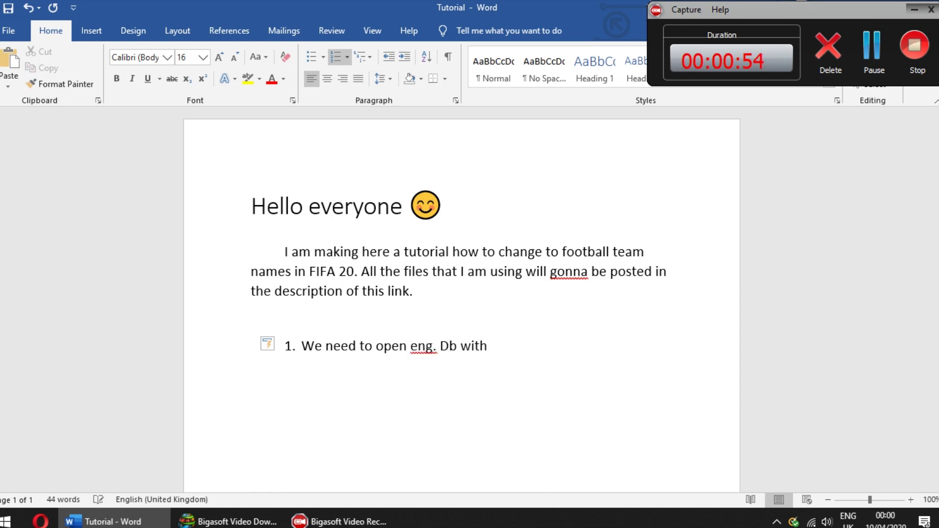
pyautogui.write(' dabase master.')
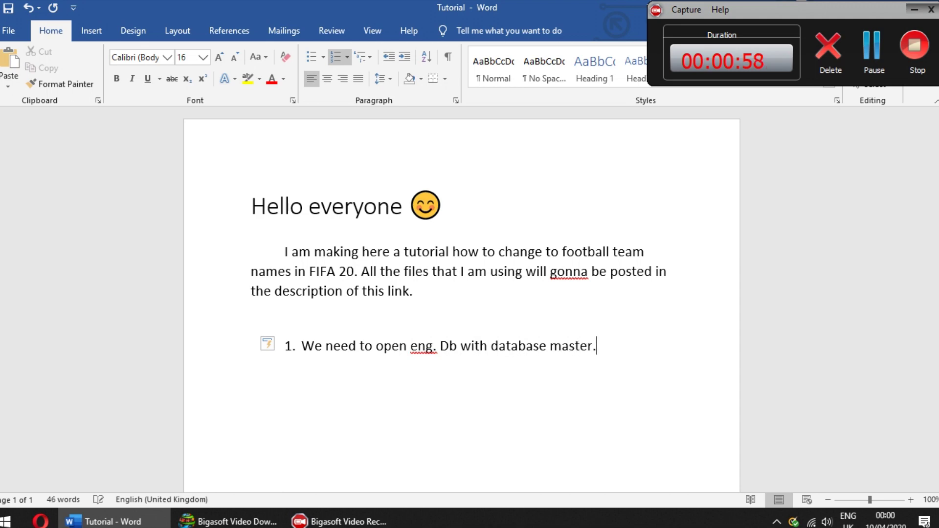
# - Minimise the document and open the To Change Footbal Team Names folder from the desktop
pyautogui.moveTo(876, 10); pyautogui.dragTo(878, 31)
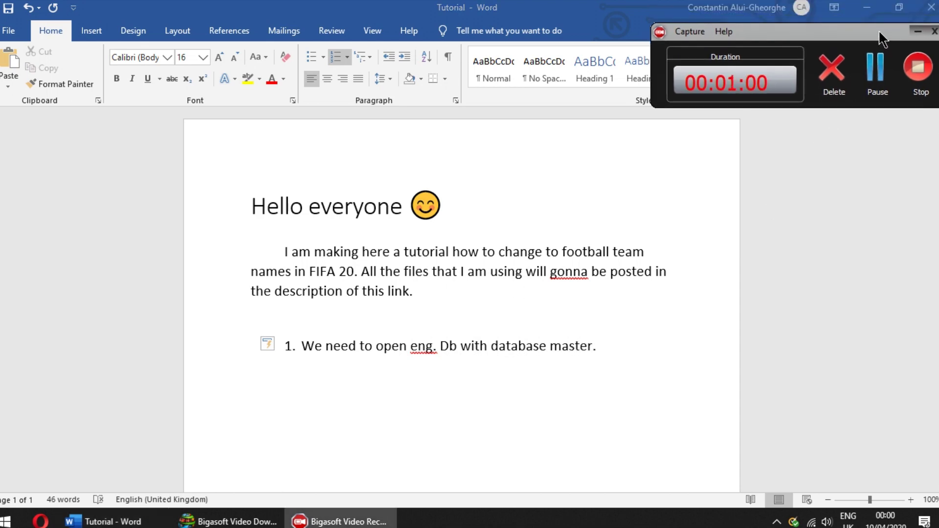
pyautogui.click(881, 8)
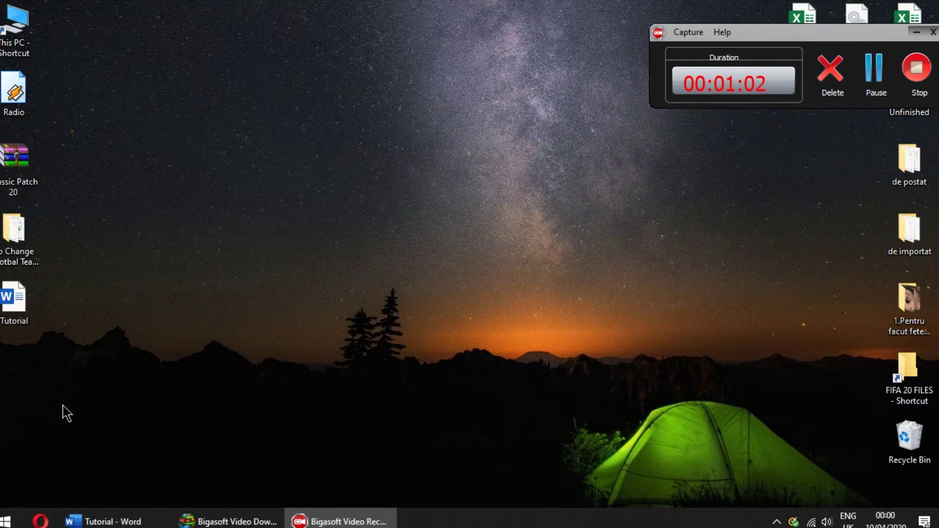
pyautogui.moveTo(15, 231); pyautogui.dragTo(338, 260)
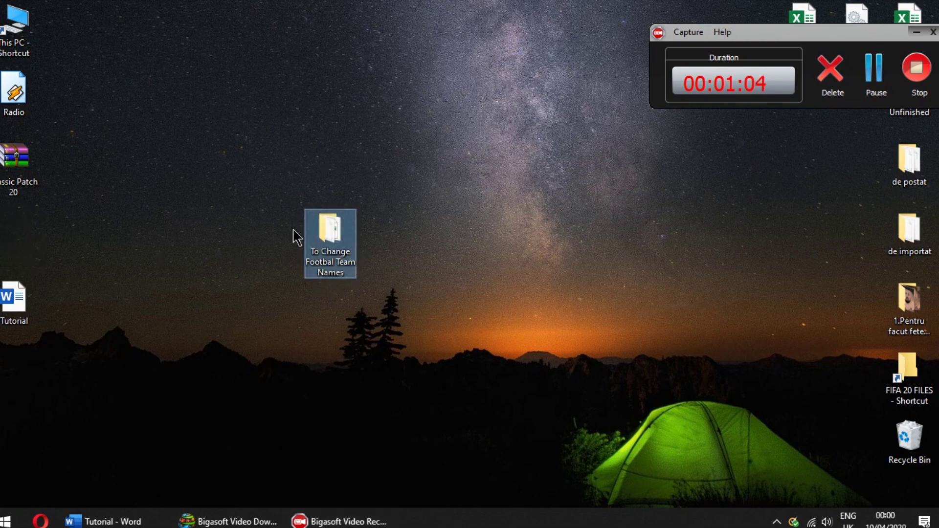
pyautogui.doubleClick(328, 228)
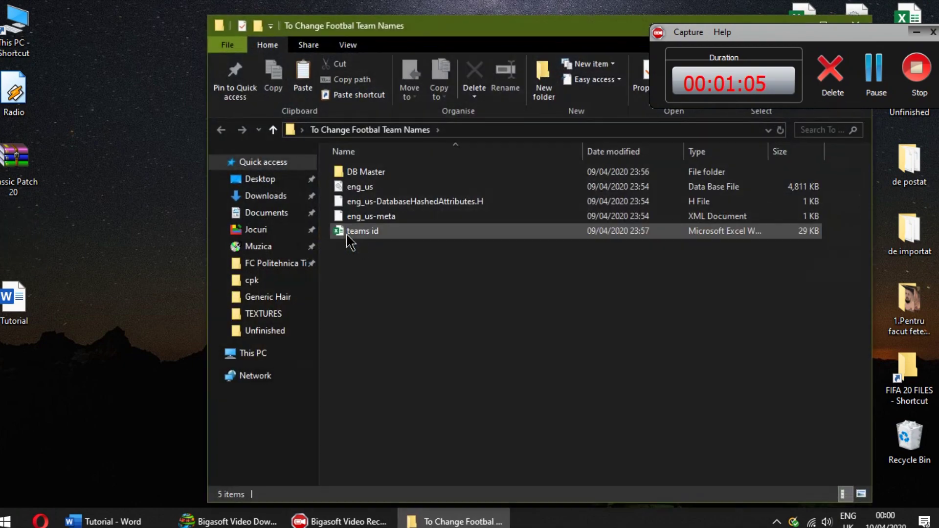
# - Open the DB Master subfolder and launch the DbMaster application
pyautogui.click(384, 172)
pyautogui.doubleClick(397, 172)
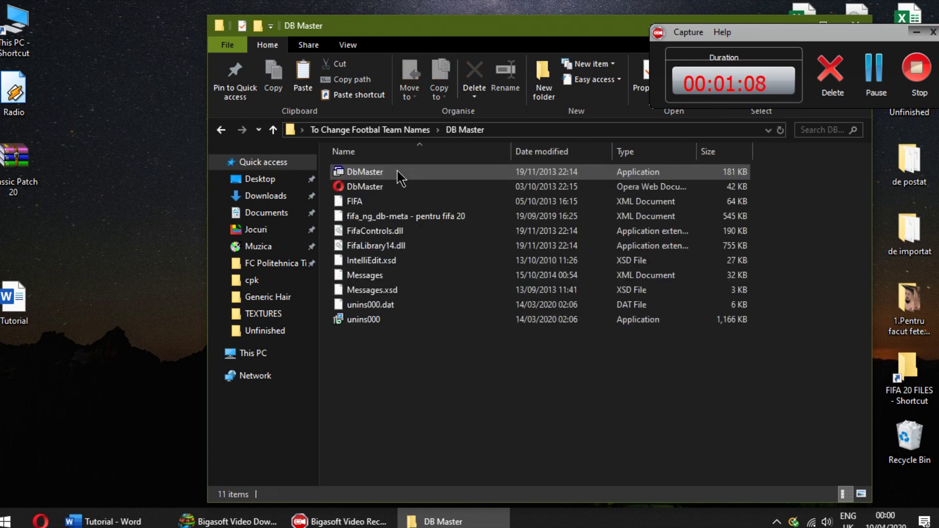
pyautogui.click(385, 178)
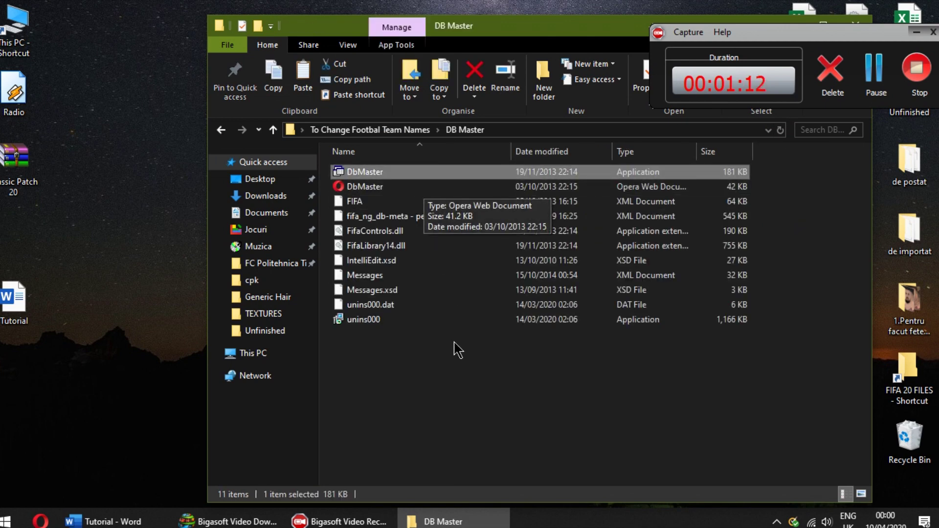
pyautogui.press('Return')
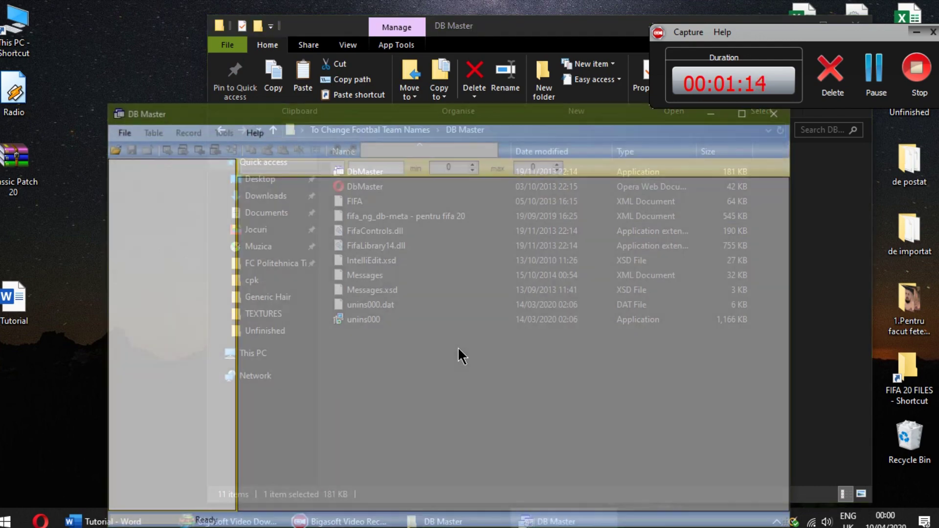
# - Load the eng_us-meta XML descriptor and the eng_us database from the To Change Footbal Team Names folder
pyautogui.moveTo(306, 116); pyautogui.dragTo(327, 63)
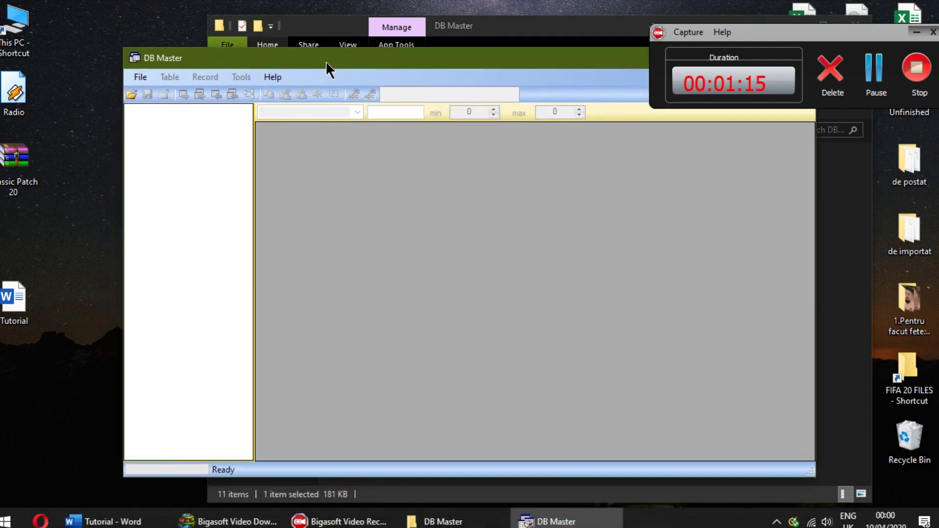
pyautogui.click(128, 94)
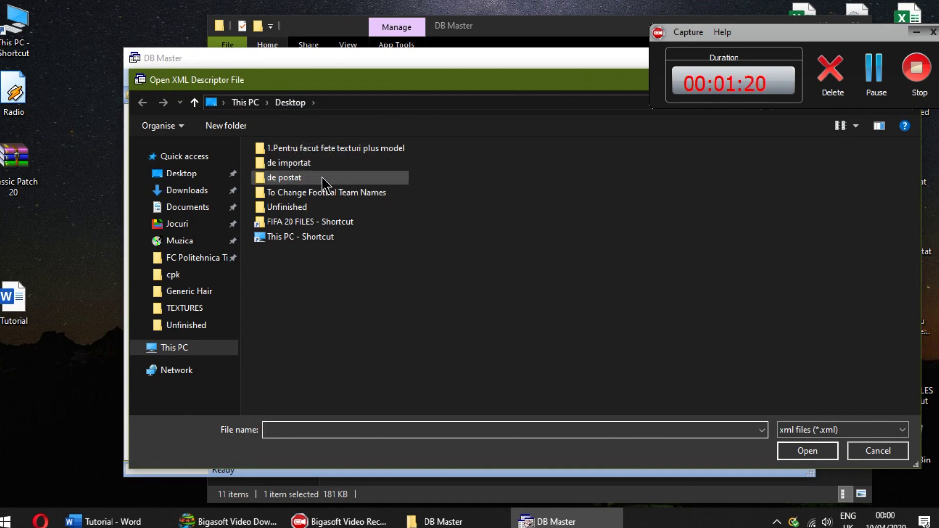
pyautogui.click(328, 196)
pyautogui.doubleClick(329, 195)
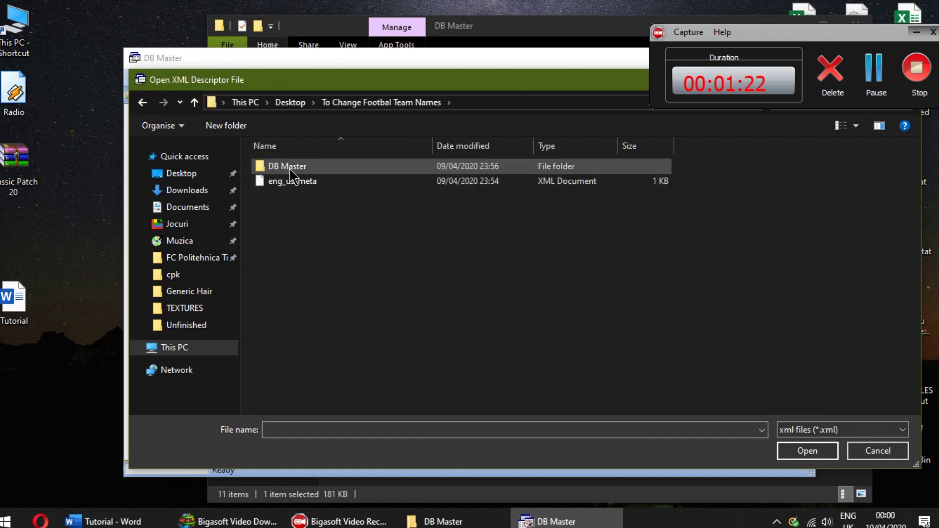
pyautogui.click(318, 182)
pyautogui.doubleClick(318, 185)
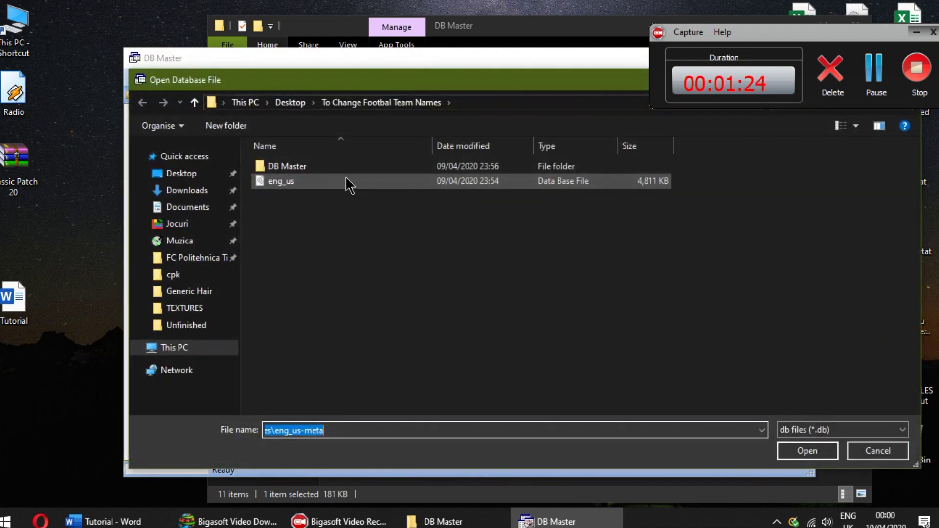
pyautogui.doubleClick(348, 183)
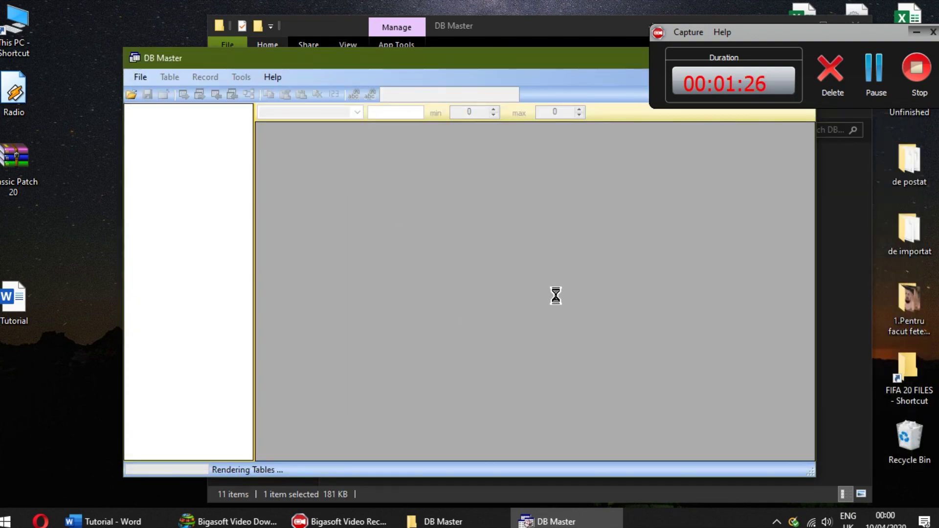
# - Move and narrow the DB Master window, and clear the DB Master folder window off the desktop
pyautogui.moveTo(451, 62); pyautogui.dragTo(351, 77)
pyautogui.moveTo(716, 252); pyautogui.dragTo(446, 263)
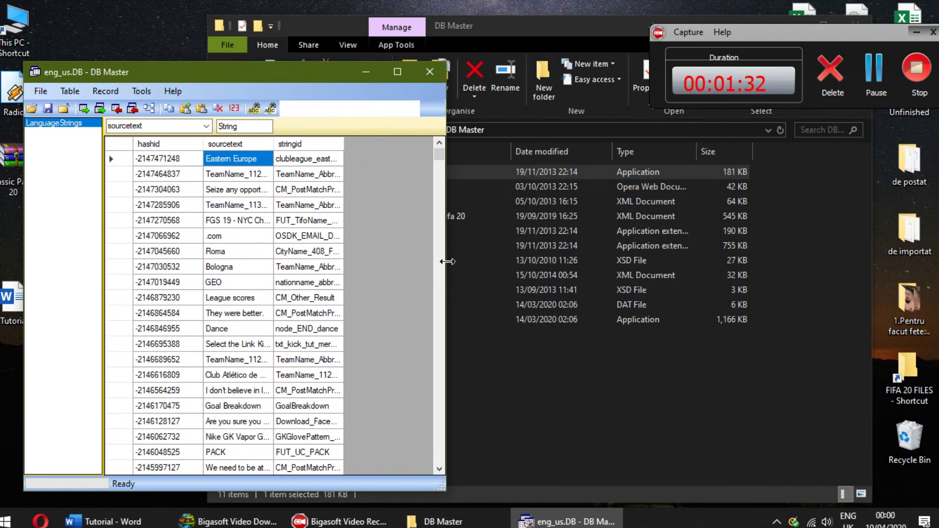
pyautogui.click(579, 47)
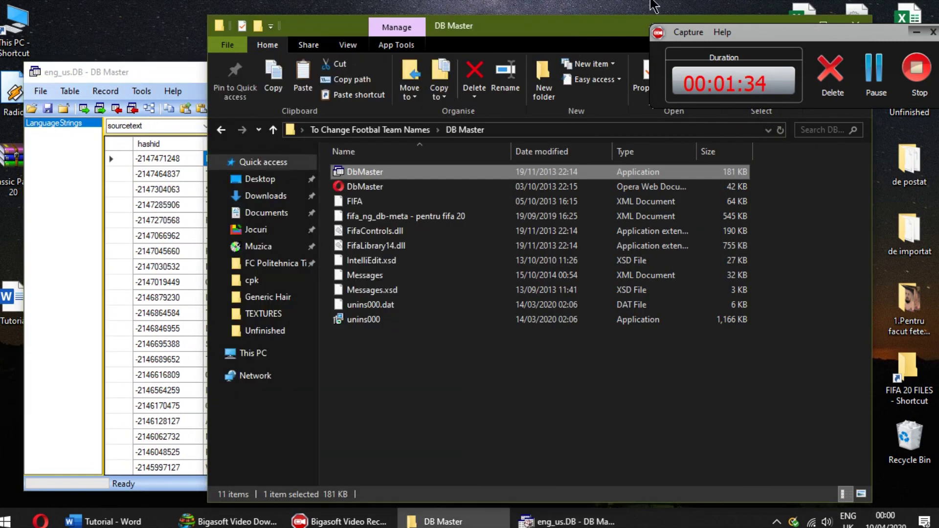
pyautogui.moveTo(581, 23); pyautogui.dragTo(435, 30)
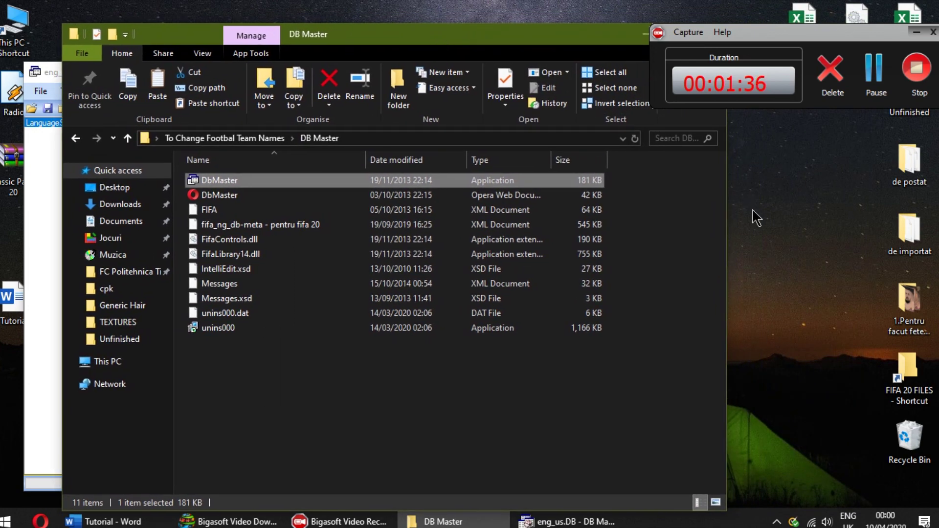
pyautogui.moveTo(747, 218); pyautogui.dragTo(575, 218)
pyautogui.click(43, 245)
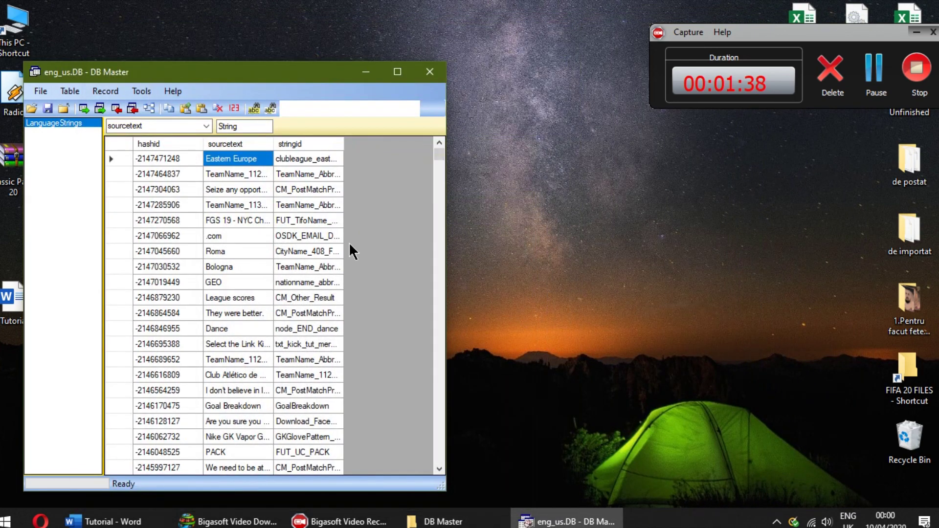
# - Switch to the Tutorial document in Word and begin an unnumbered continuation line under list item 1 with "here"
pyautogui.click(106, 522)
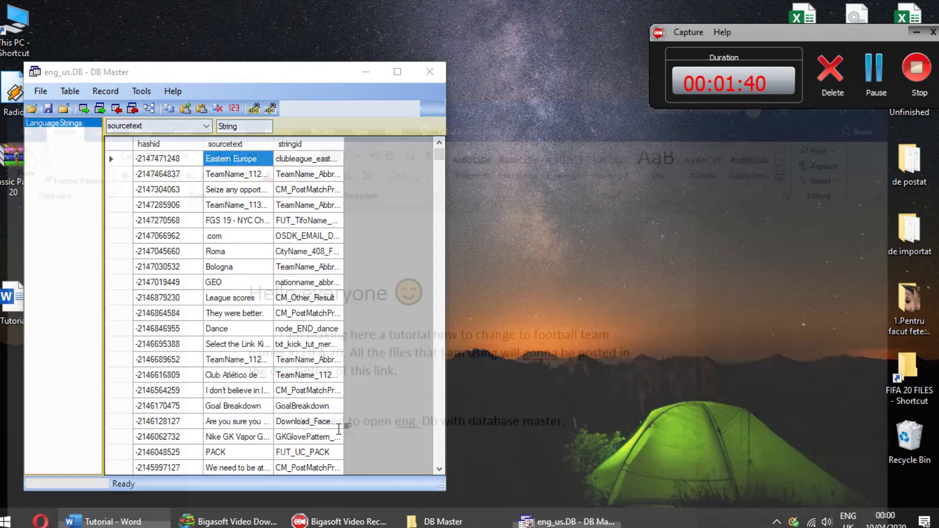
pyautogui.press('Return')
pyautogui.write('here')
pyautogui.press('BackSpace')
pyautogui.press('BackSpace')
pyautogui.press('BackSpace')
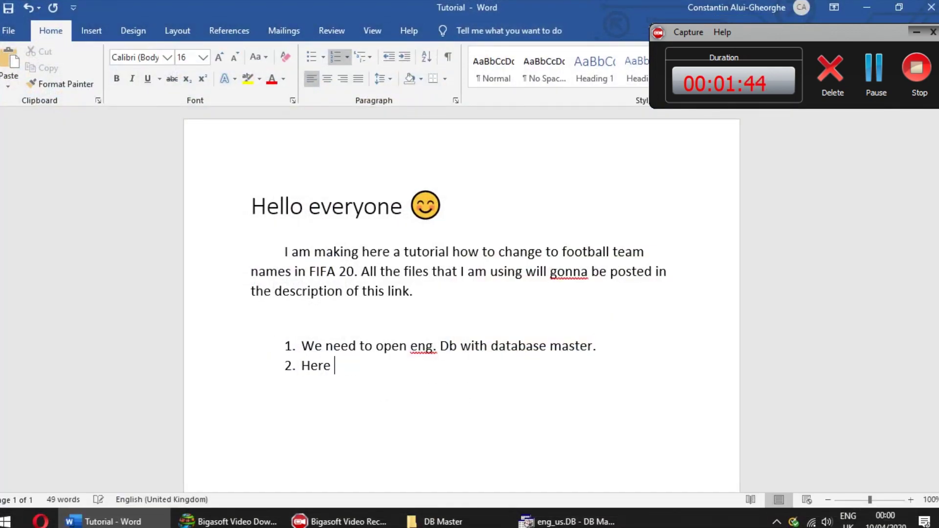
pyautogui.press('BackSpace')
pyautogui.press('BackSpace')
pyautogui.write('here')
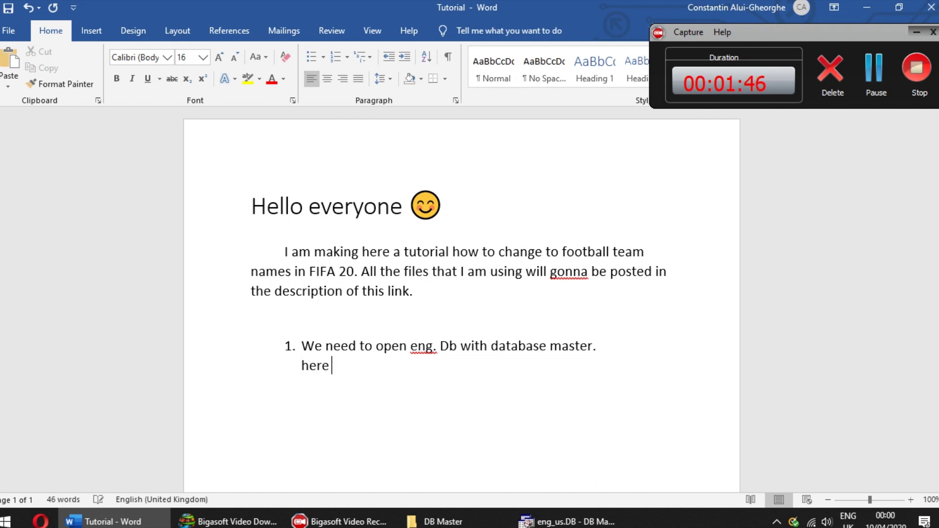
# - Complete the continuation line with "you have all the info regarding teams. We will gonna change Piemonte calcio to Juventus.."
pyautogui.write(' you have all the info regarding teams. We ')
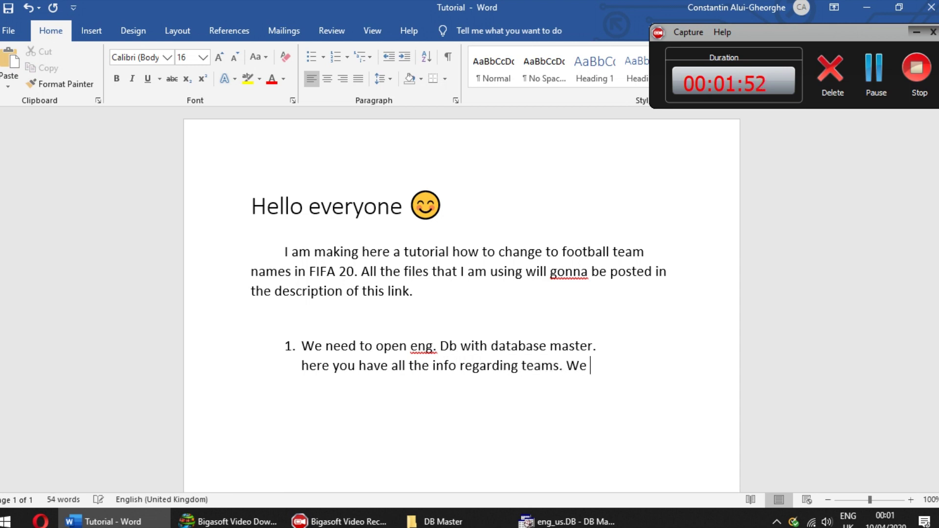
pyautogui.write('will gonna g')
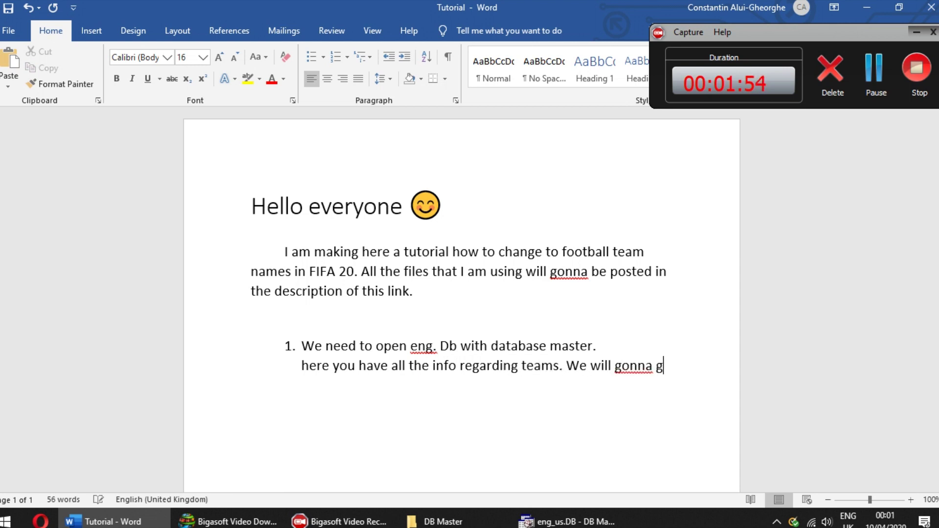
pyautogui.write('hange piemonte calcio to ')
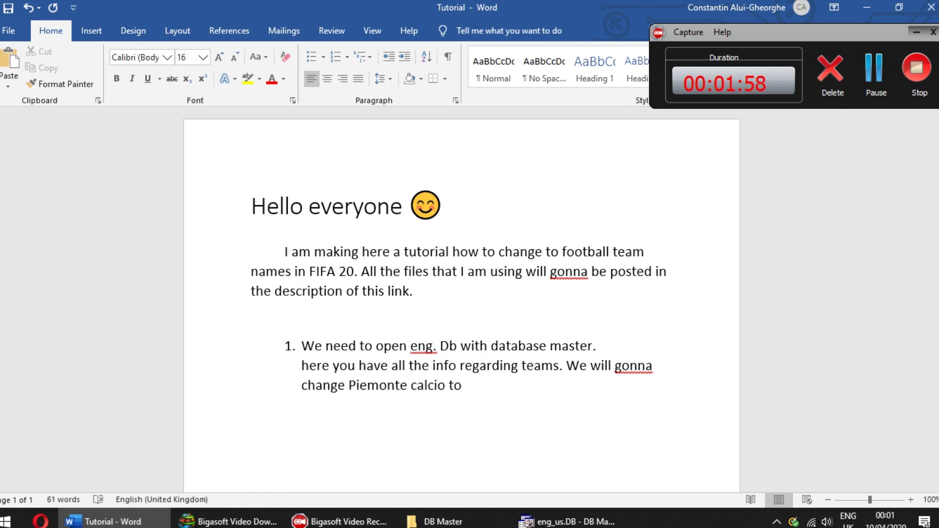
pyautogui.write('Juventus. E')
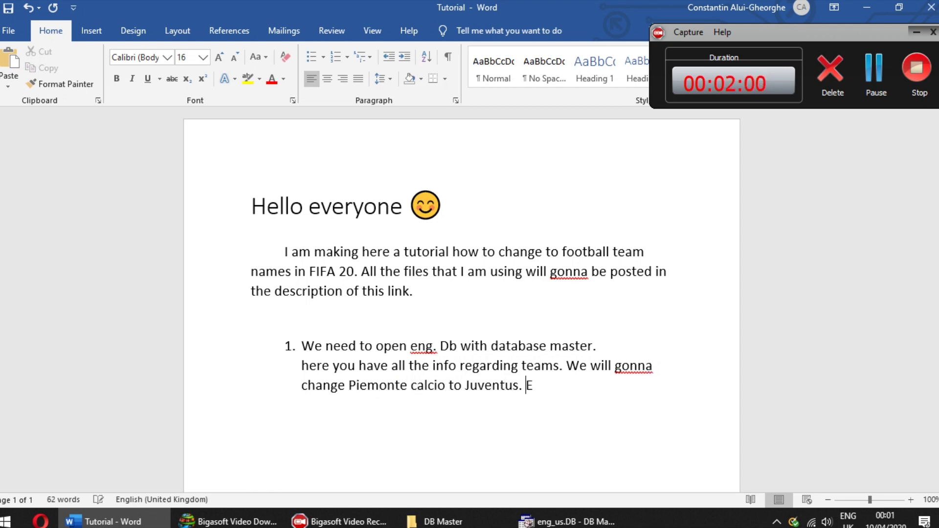
pyautogui.press('BackSpace')
pyautogui.write('.')
# - Add list item 2 below the Juventus line, beginning with 'For the next step, you need to open “Teams ID'
pyautogui.hotkey('shift', 'Return')
pyautogui.press('Return')
pyautogui.press('Return')
pyautogui.write('2')
pyautogui.write('. For the nex')
pyautogui.write('t step, yo')
pyautogui.write('u ne')
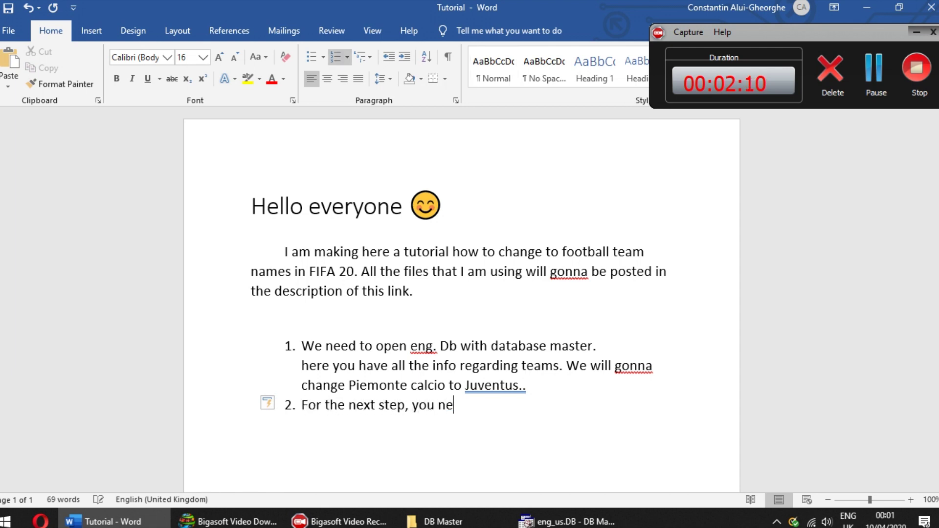
pyautogui.write('ed to open tea')
pyautogui.press('BackSpace')
pyautogui.press('BackSpace')
pyautogui.press('BackSpace')
pyautogui.press('BackSpace')
pyautogui.write('"Teams ')
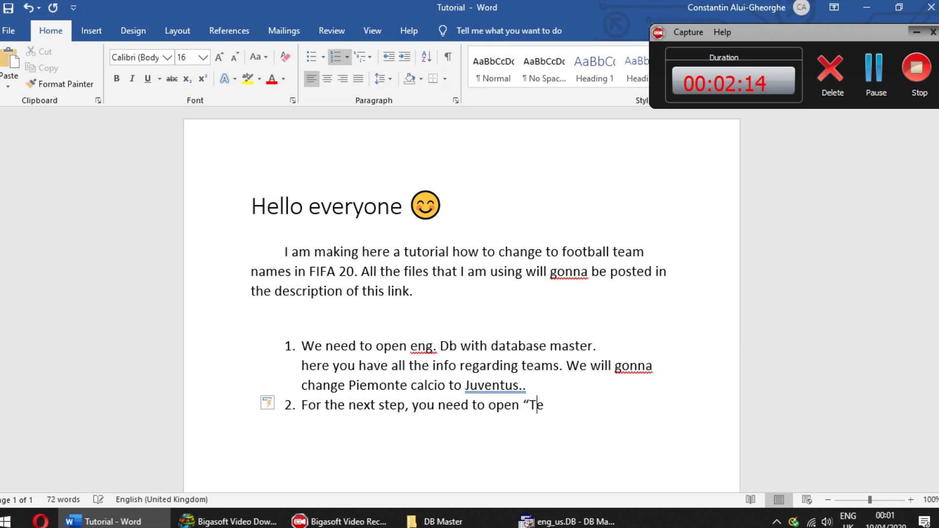
pyautogui.write('ID')
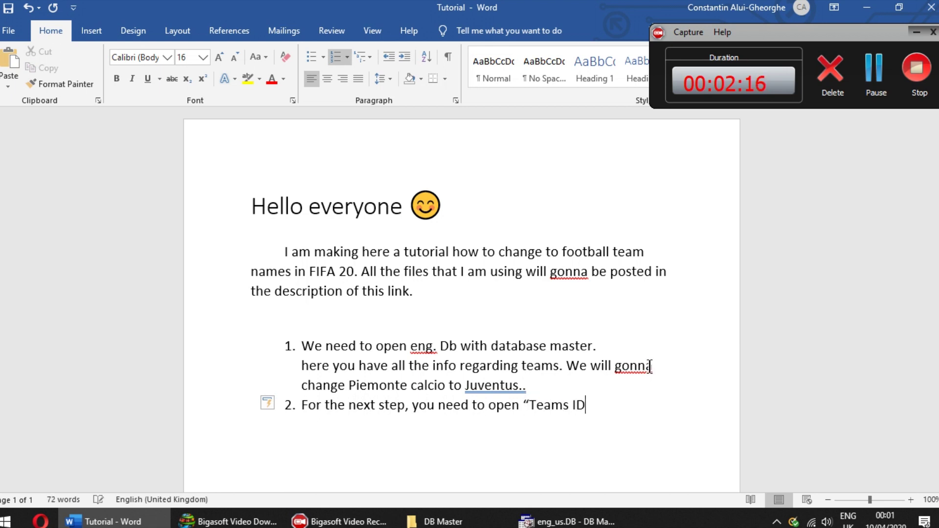
# - Close the quotation after Teams ID and continue item 2 with "document, and"
pyautogui.write(' document, and')
pyautogui.press('BackSpace')
pyautogui.press('BackSpace')
pyautogui.press('BackSpace')
pyautogui.press('BackSpace')
pyautogui.press('BackSpace')
pyautogui.press('BackSpace')
pyautogui.write('t"')
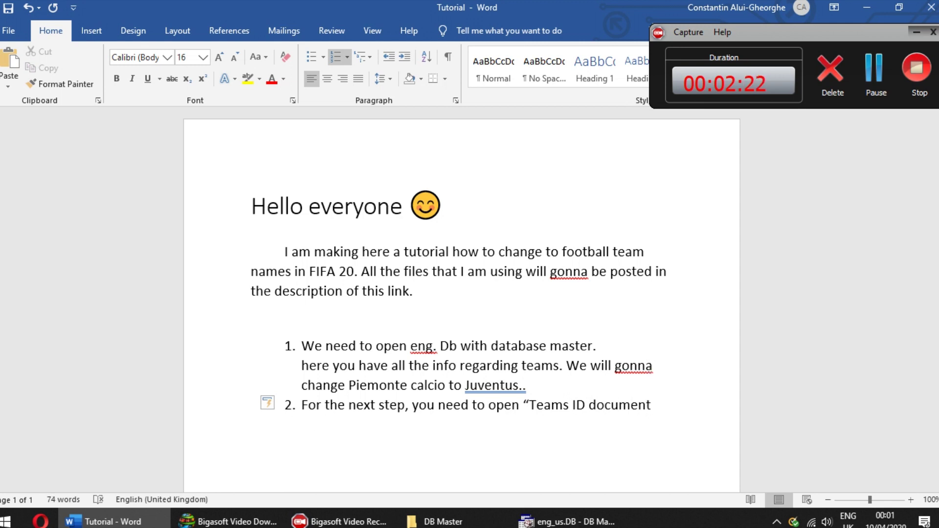
pyautogui.press('BackSpace')
pyautogui.press('BackSpace')
pyautogui.press('BackSpace')
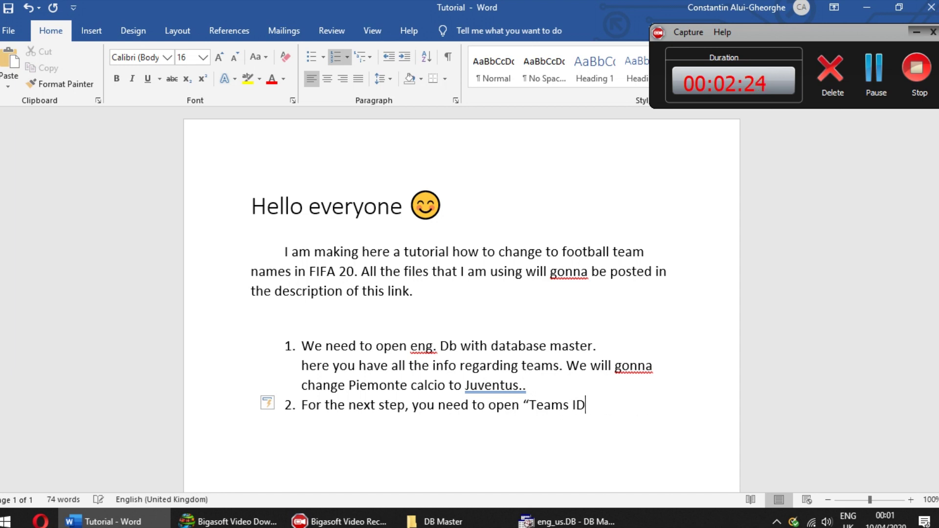
pyautogui.write('document, and doint sm')
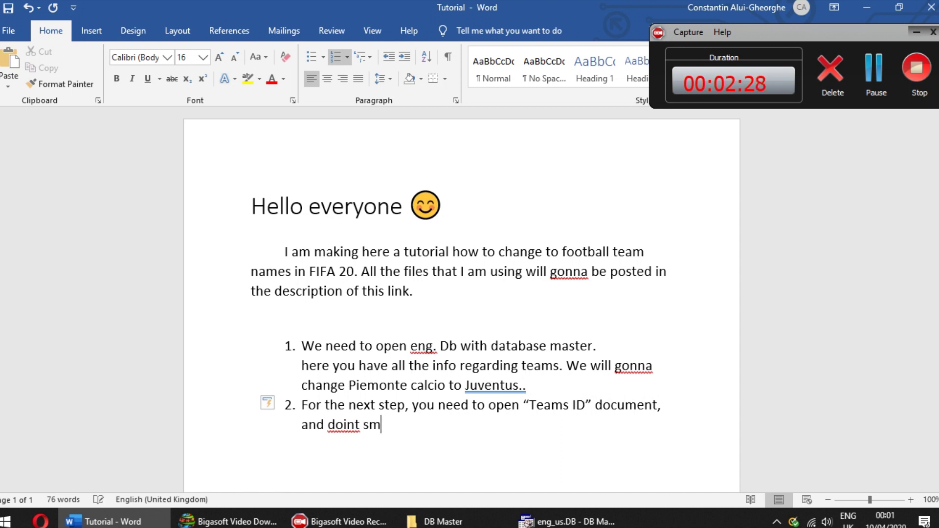
# - Finish item 2 with "doing same that I ll do in the next minute." and leave an unnumbered line below it
pyautogui.press('BackSpace')
pyautogui.press('BackSpace')
pyautogui.press('BackSpace')
pyautogui.press('BackSpace')
pyautogui.write('g same that i')
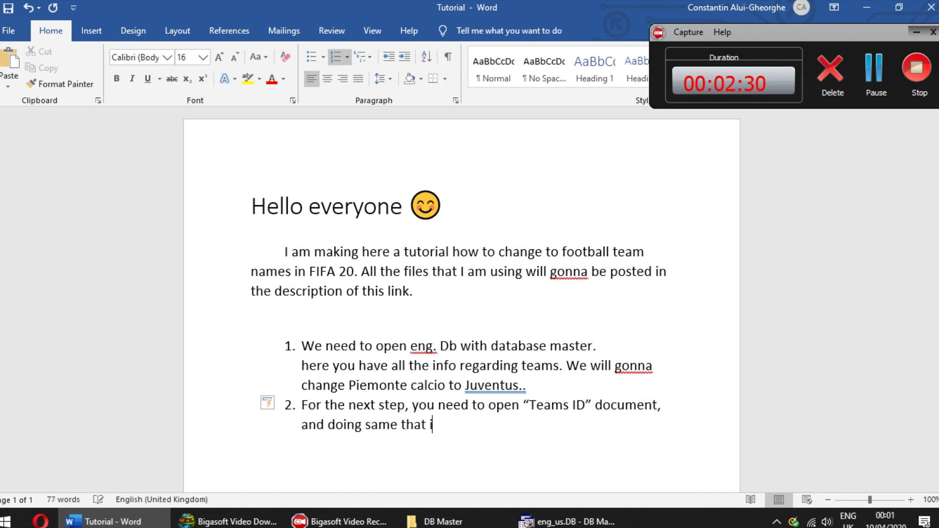
pyautogui.write('  ll do in the next minute:')
pyautogui.press('BackSpace')
pyautogui.write('.')
pyautogui.press('Return')
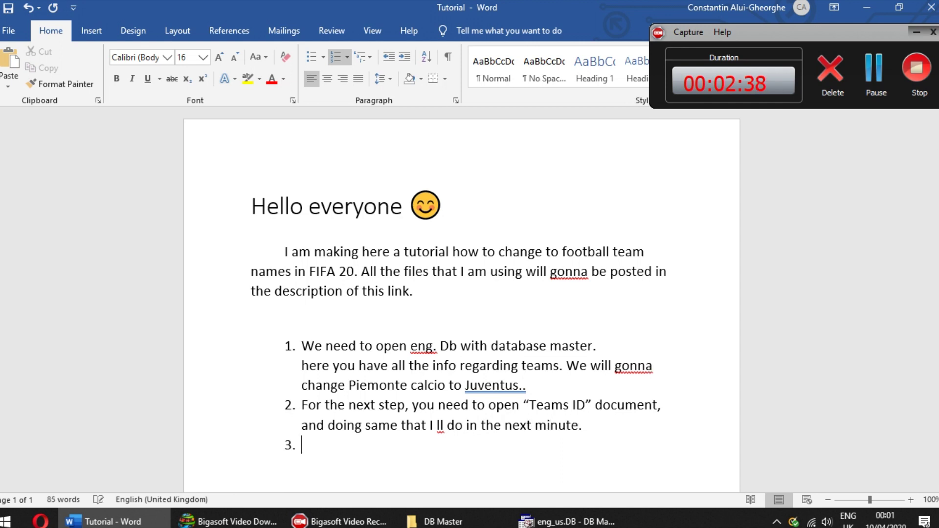
pyautogui.press('BackSpace')
# - Minimize the Word document and open the teams id workbook from the To Change Footbal Team Names folder
pyautogui.click(868, 7)
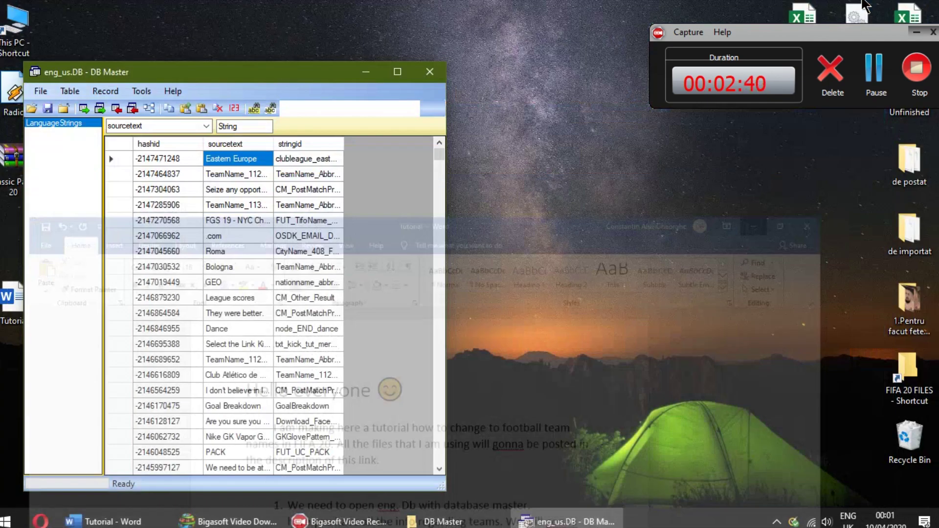
pyautogui.click(438, 522)
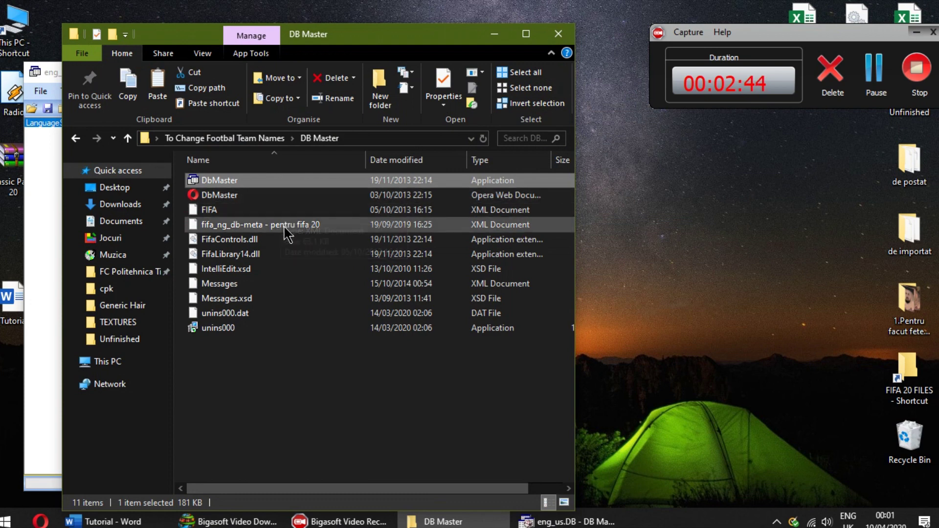
pyautogui.click(75, 138)
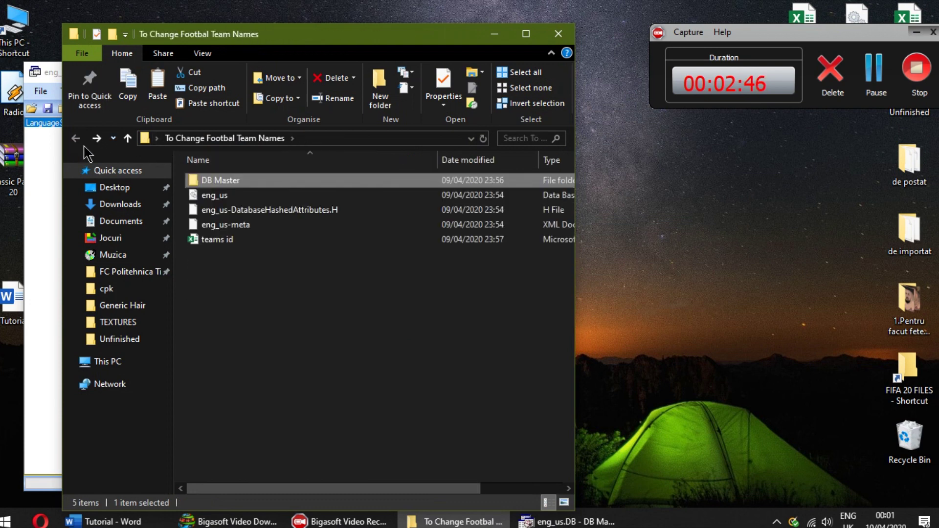
pyautogui.click(237, 241)
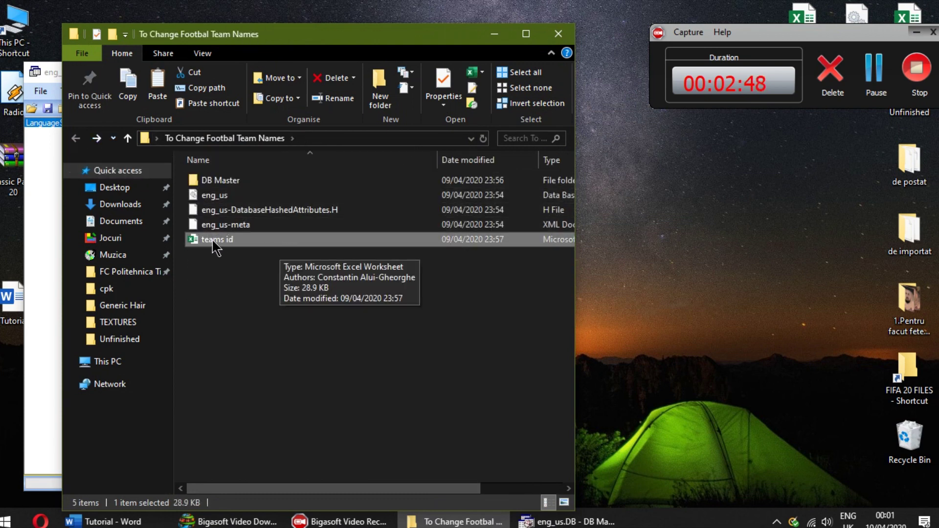
pyautogui.doubleClick(260, 239)
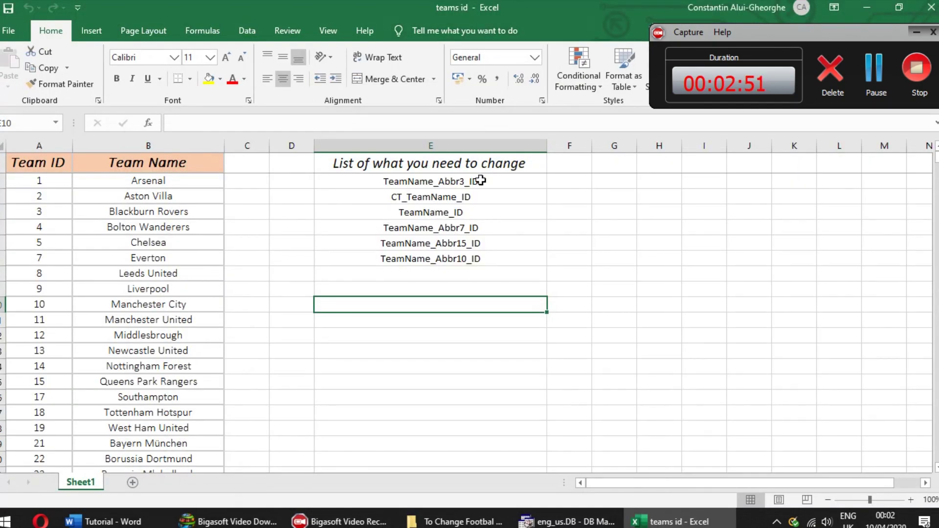
pyautogui.click(487, 180)
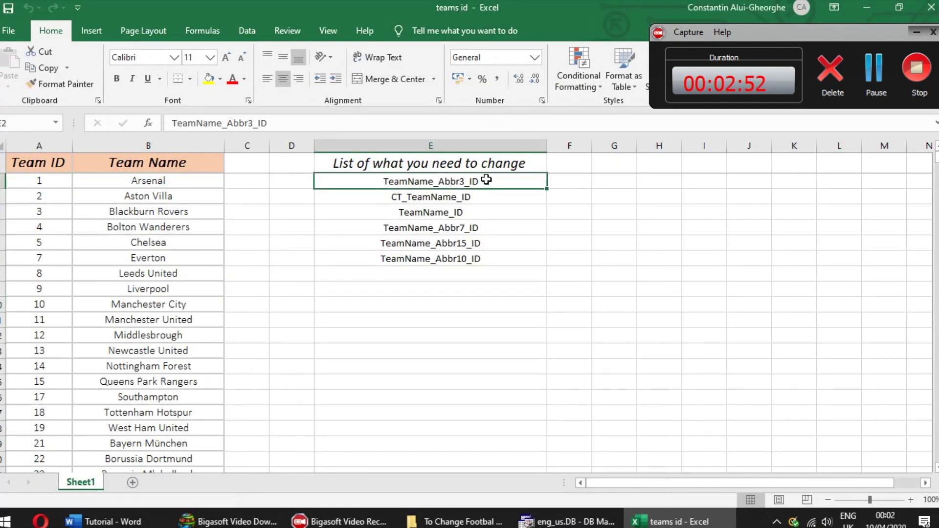
pyautogui.click(210, 232)
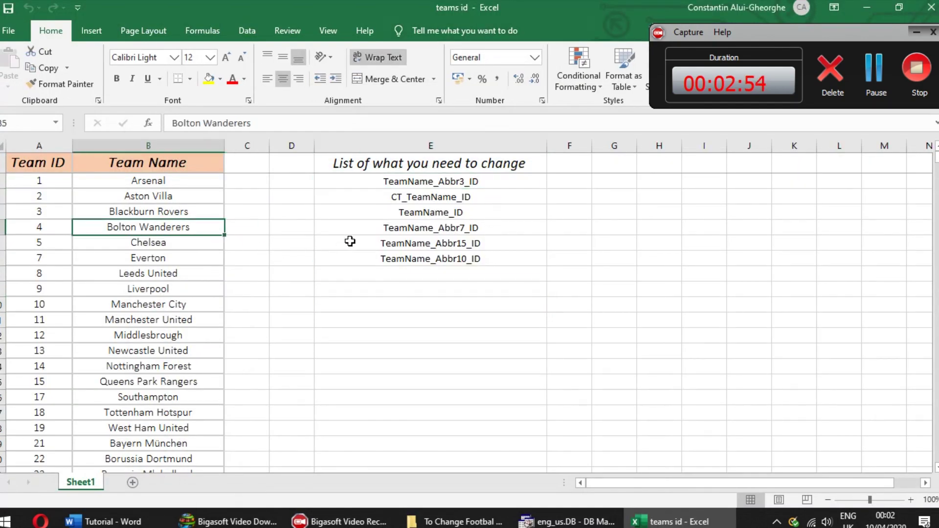
pyautogui.click(245, 32)
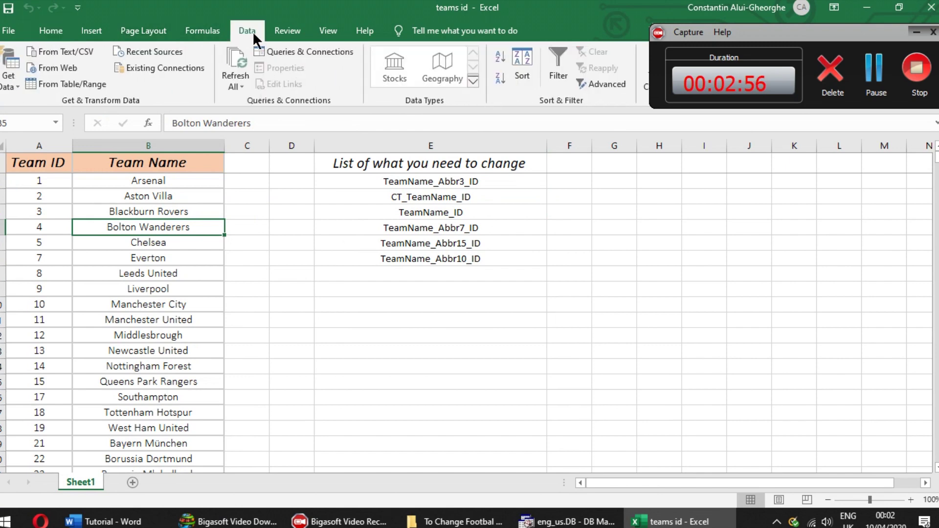
pyautogui.click(297, 30)
pyautogui.click(326, 29)
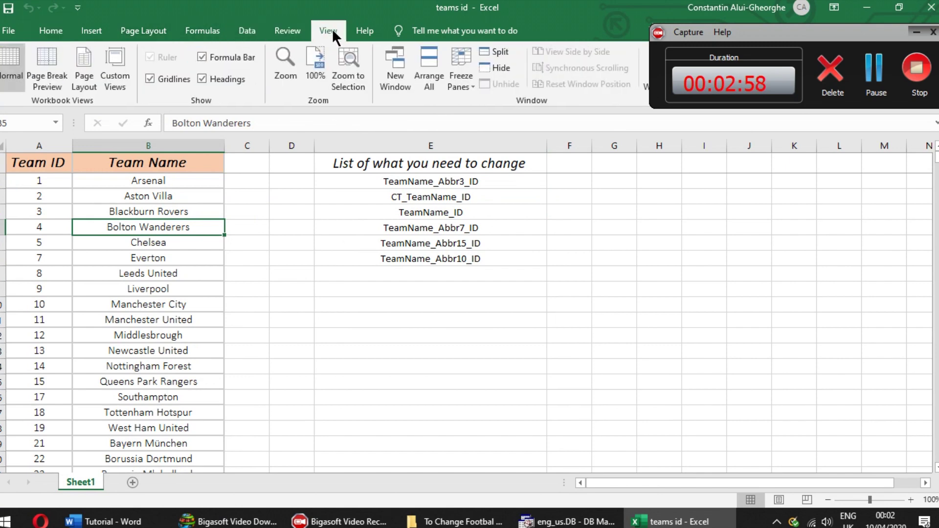
pyautogui.click(363, 31)
pyautogui.click(137, 31)
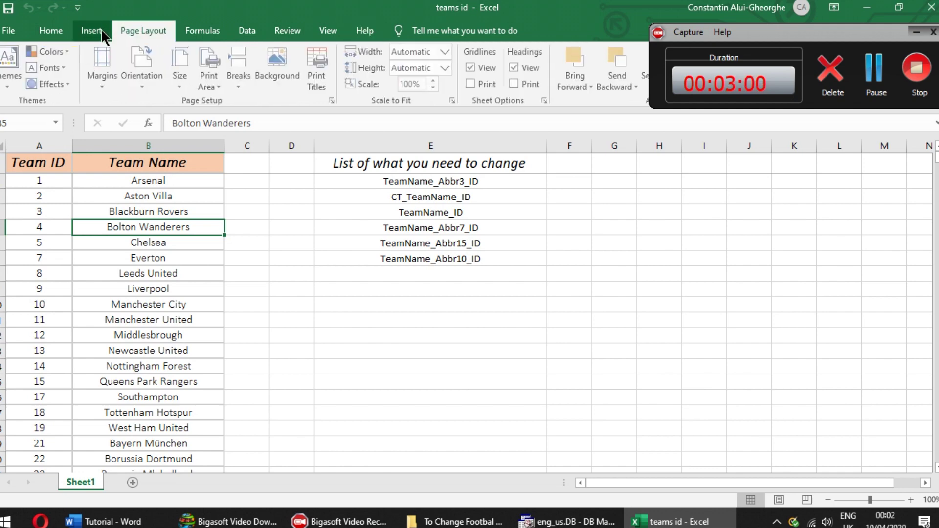
pyautogui.click(66, 31)
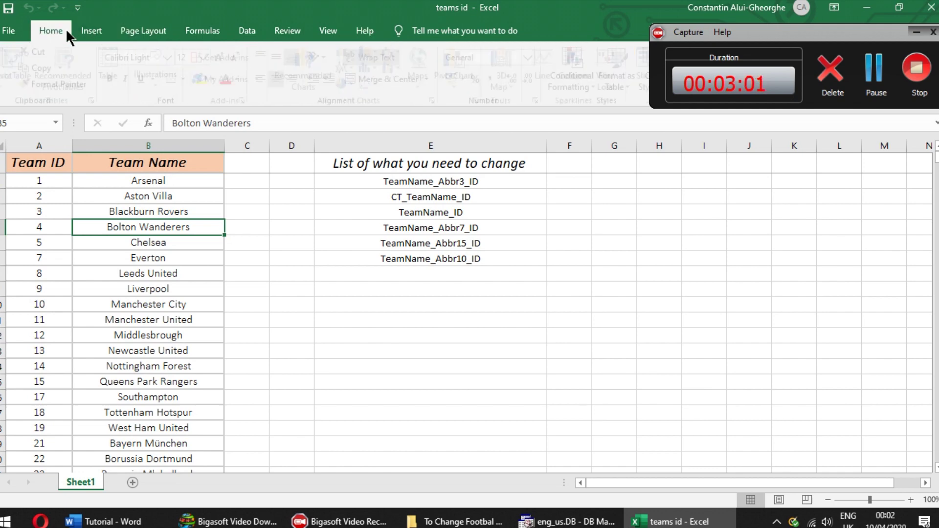
# - Open Find and Replace in the teams id workbook and place the dialog below the list of names to change
pyautogui.click(366, 245)
pyautogui.hotkey('ctrl', 'f')
pyautogui.moveTo(780, 382); pyautogui.dragTo(604, 314)
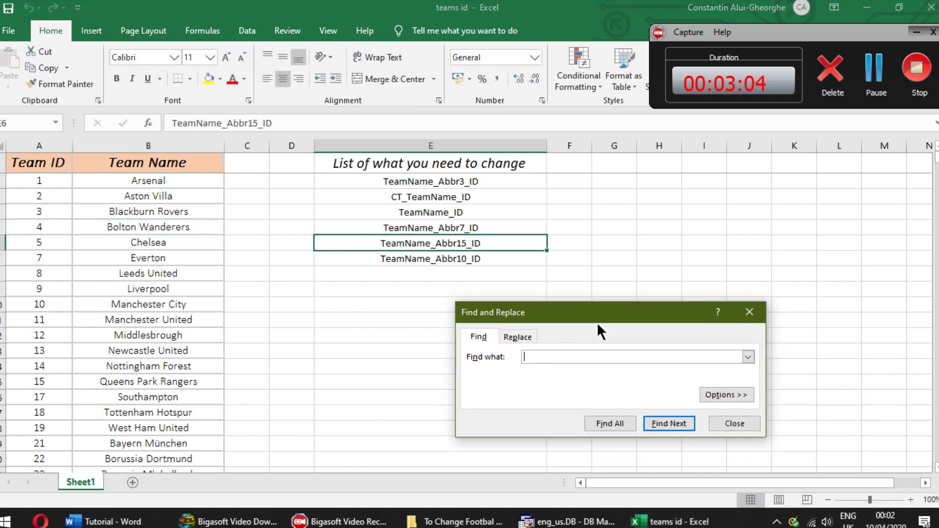
# - Switch to the Tutorial document in Word and write "We will press ctrl + f for shearch option." under item 2
pyautogui.click(102, 522)
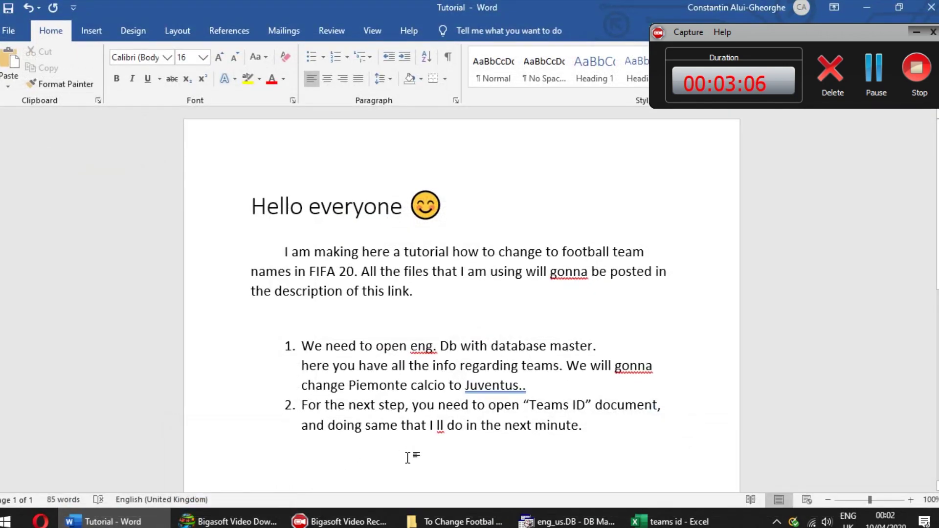
pyautogui.press('BackSpace')
pyautogui.write('We')
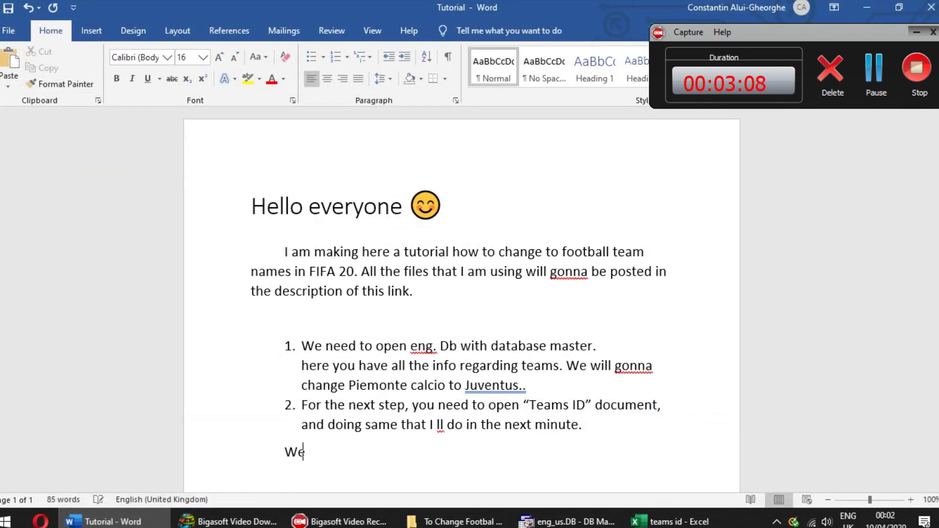
pyautogui.write(' will press ctrl + f')
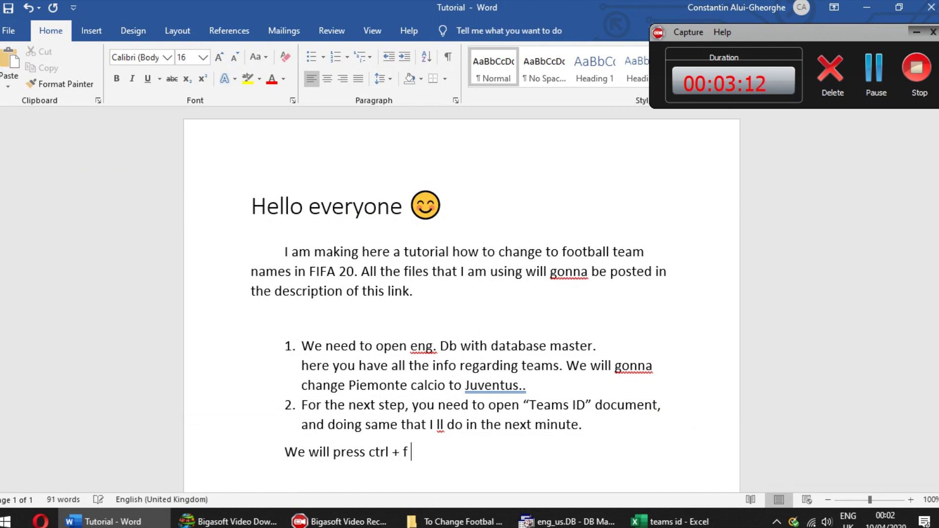
pyautogui.write(' for shearc o')
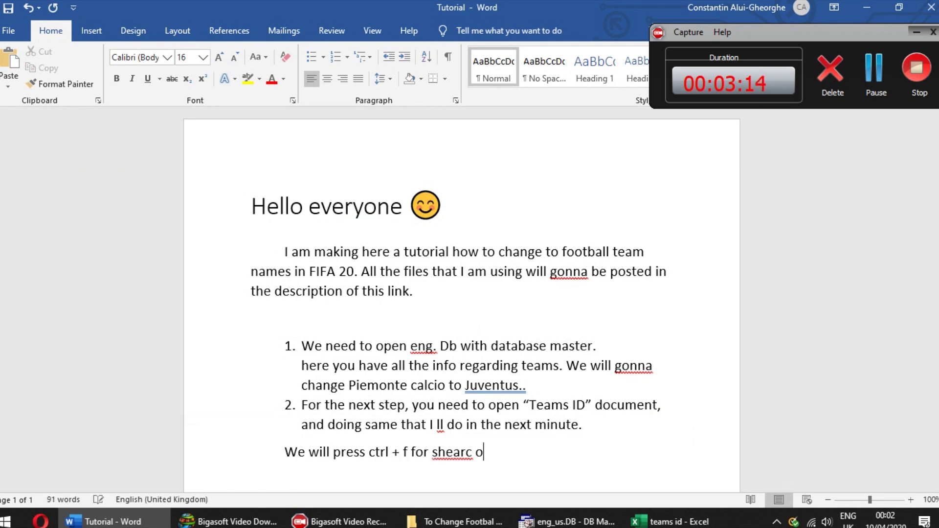
pyautogui.press('BackSpace')
pyautogui.press('BackSpace')
pyautogui.write('h option.')
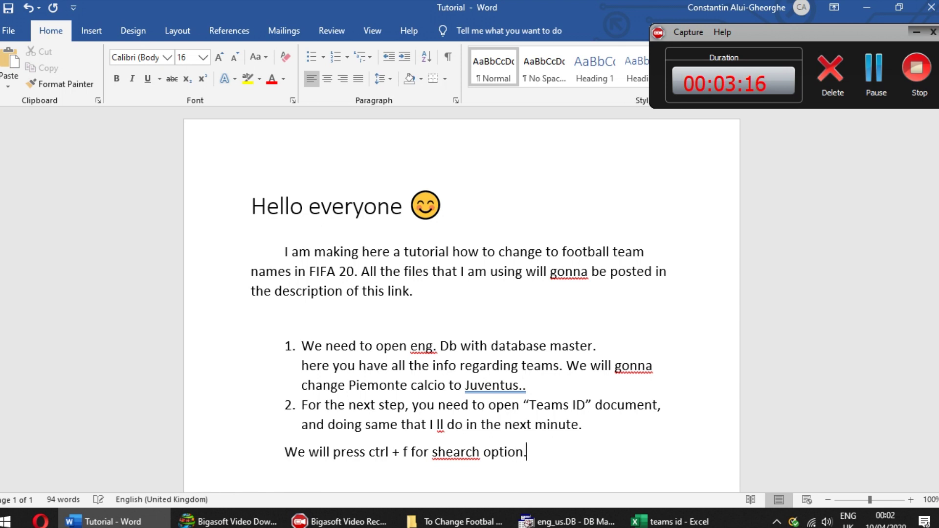
# - Continue the paragraph with "Now we have to find Juventus in the list and to replace the id in the last category."
pyautogui.write(' Now we have to find ju')
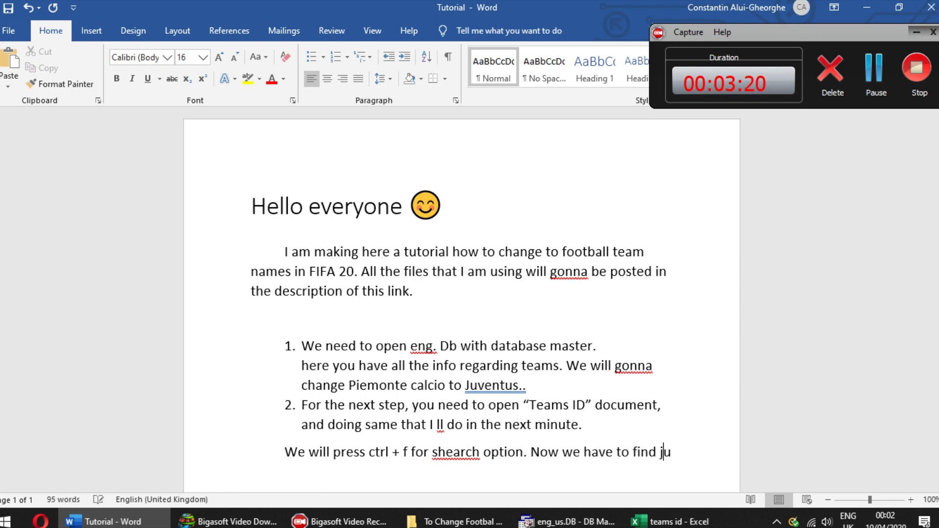
pyautogui.write('ventus in the list and to replace t')
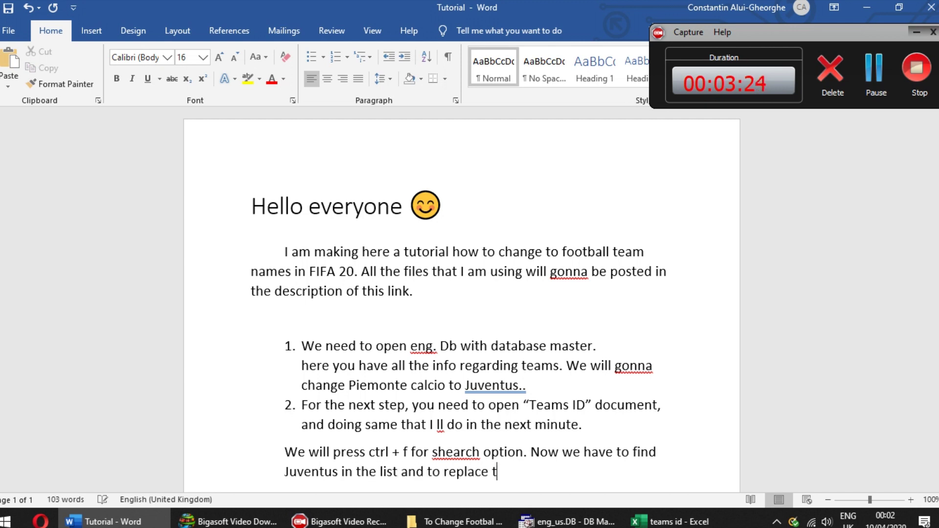
pyautogui.write('he id in')
pyautogui.write(' the right o')
pyautogui.press('BackSpace')
pyautogui.press('BackSpace')
pyautogui.press('BackSpace')
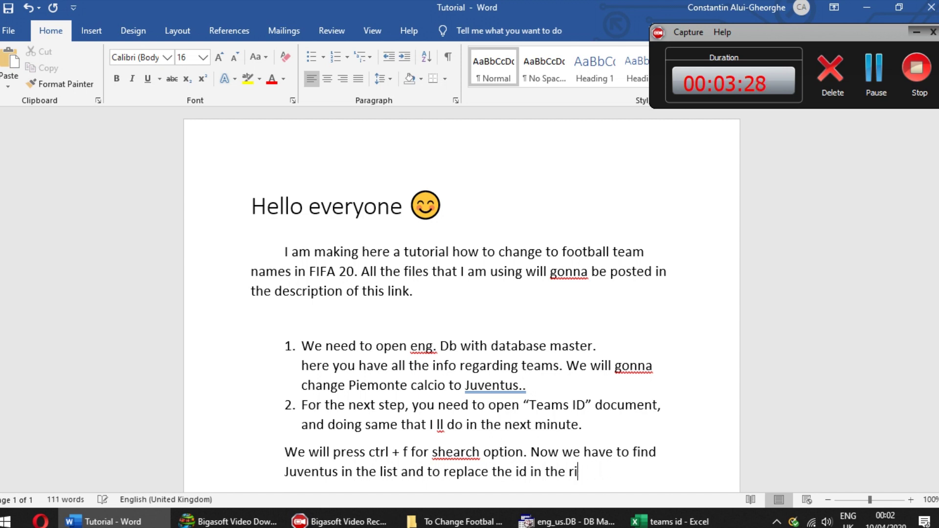
pyautogui.write('last category.')
# - Add a line reading "Have a look" with a winking smiley, followed by an empty line
pyautogui.press('Return')
pyautogui.write('have a loogk')
pyautogui.press('BackSpace')
pyautogui.press('BackSpace')
pyautogui.write('k;)')
pyautogui.press('Return')
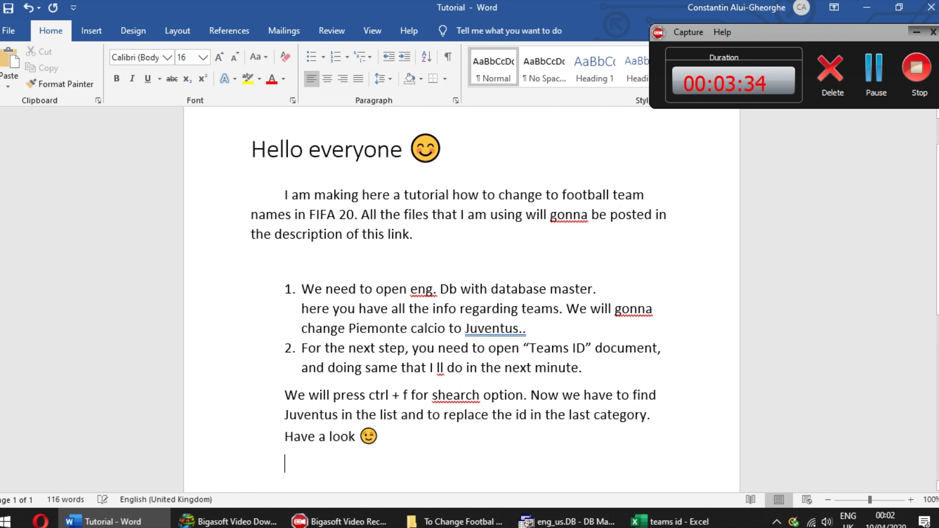
# - Switch to the teams id workbook in Excel and fill the "List of what you need to change" header with dark green
pyautogui.click(671, 522)
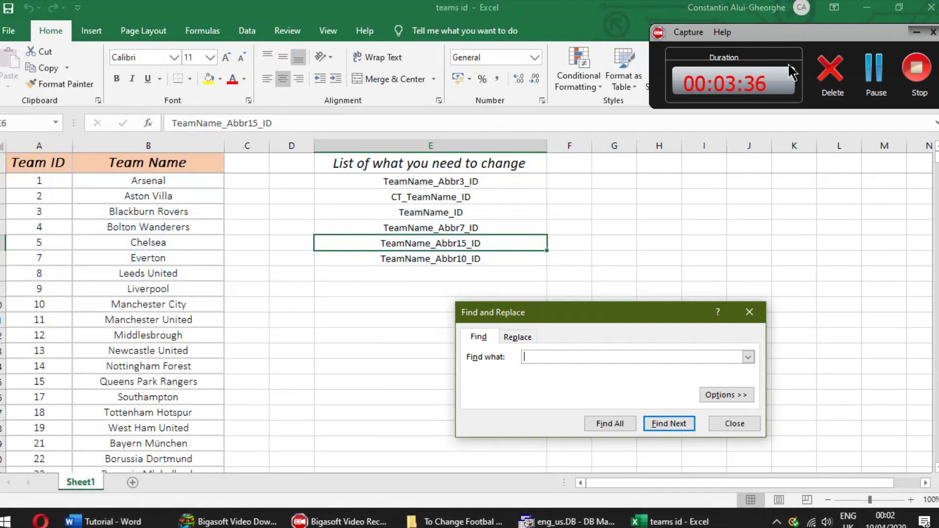
pyautogui.click(359, 162)
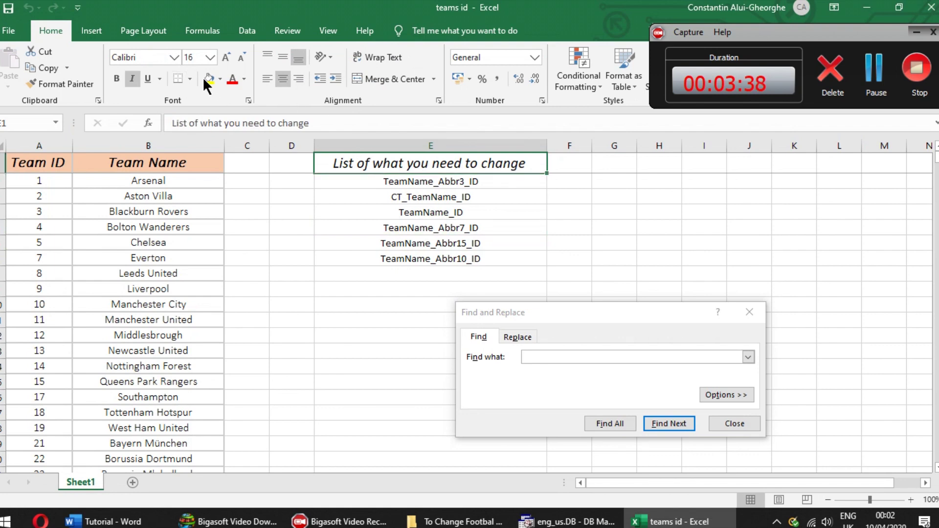
pyautogui.click(221, 77)
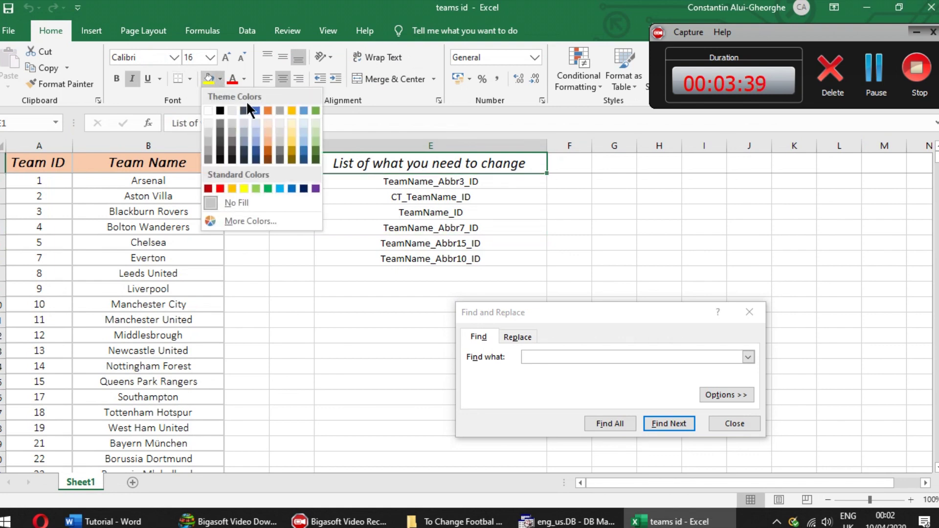
pyautogui.click(317, 149)
pyautogui.click(430, 213)
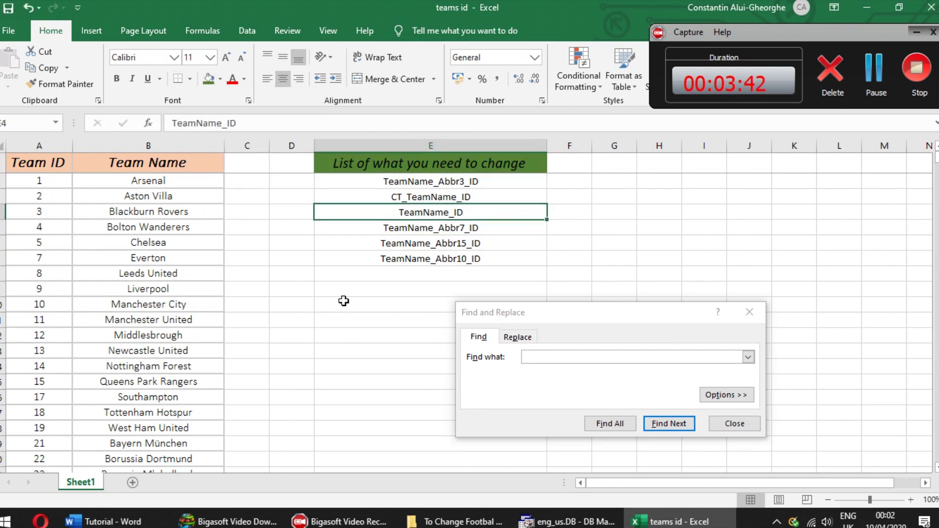
# - Search the team list for "juventus" and for "piemonte"
pyautogui.write('juventus')
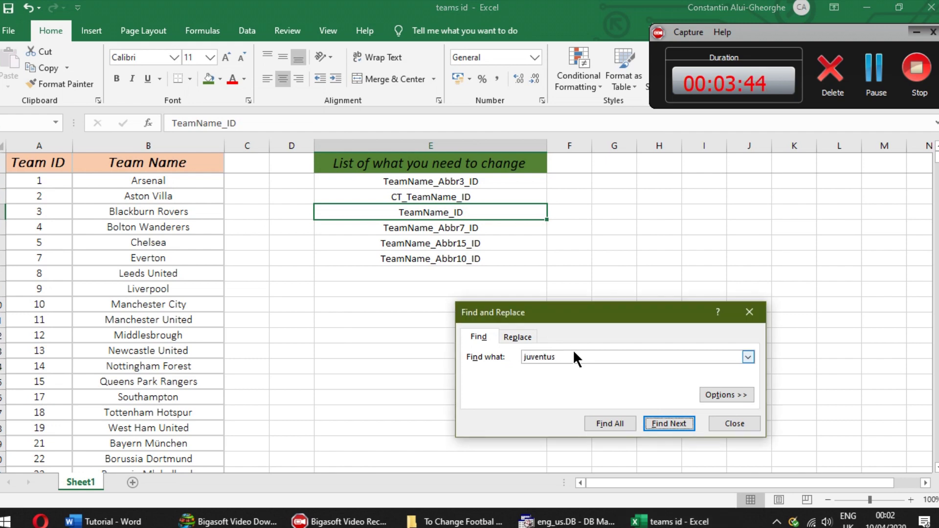
pyautogui.press('Return')
pyautogui.press('Return')
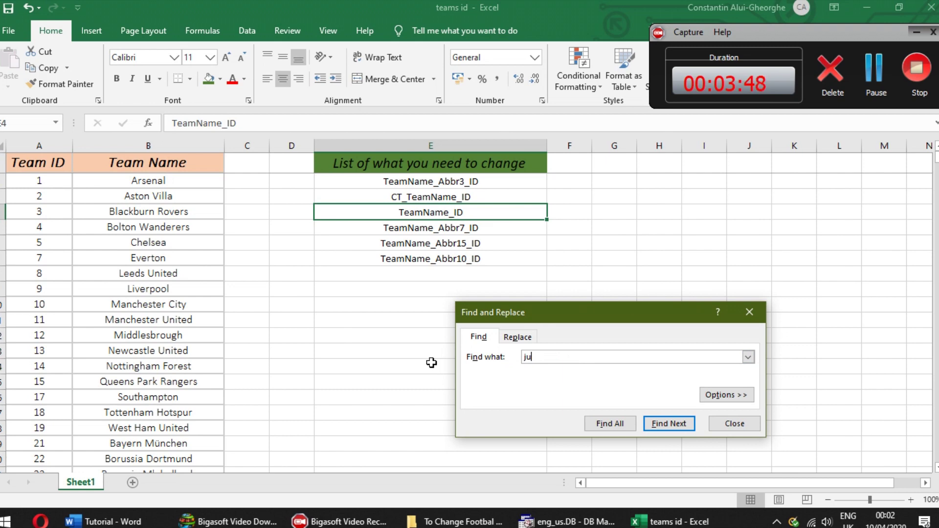
pyautogui.press('Return')
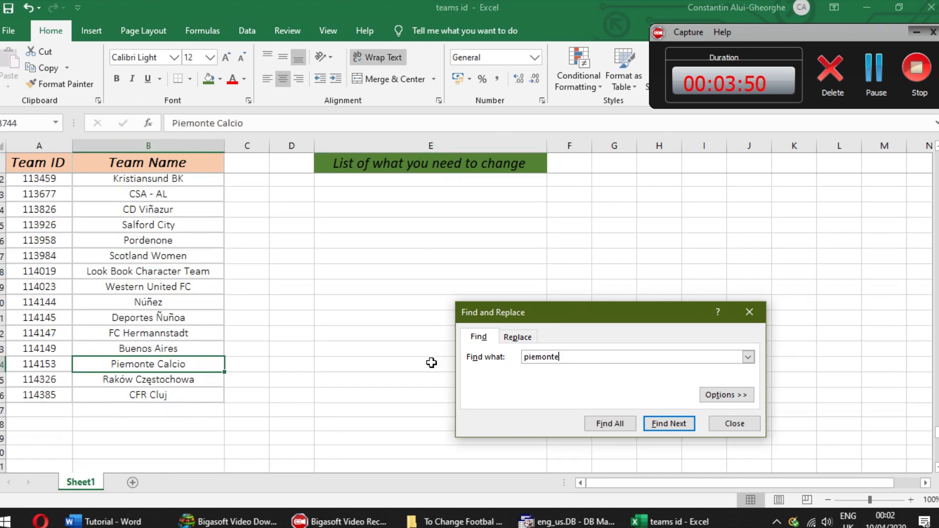
# - Copy Piemonte Calcio's team ID cell and try to paste it over the ID suffix of TeamName_Abbr3_ID in cell E2
pyautogui.click(71, 324)
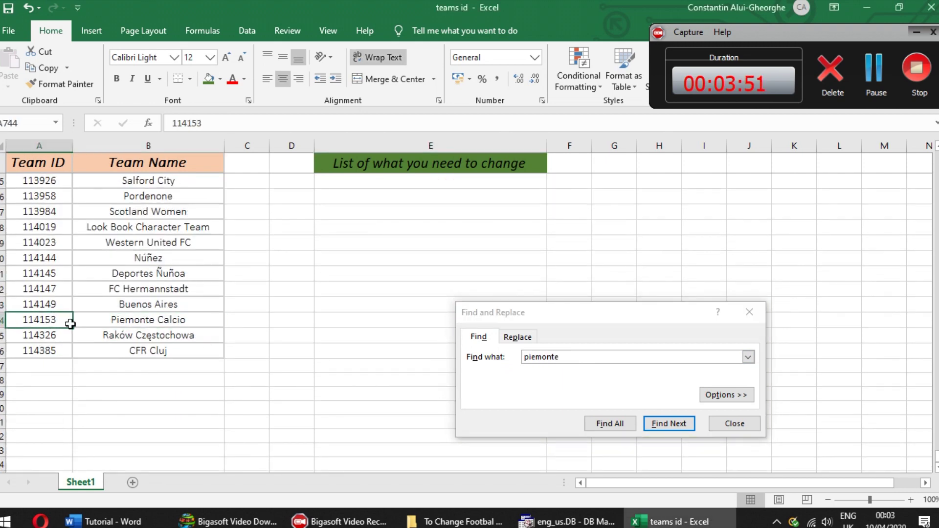
pyautogui.rightClick(47, 315)
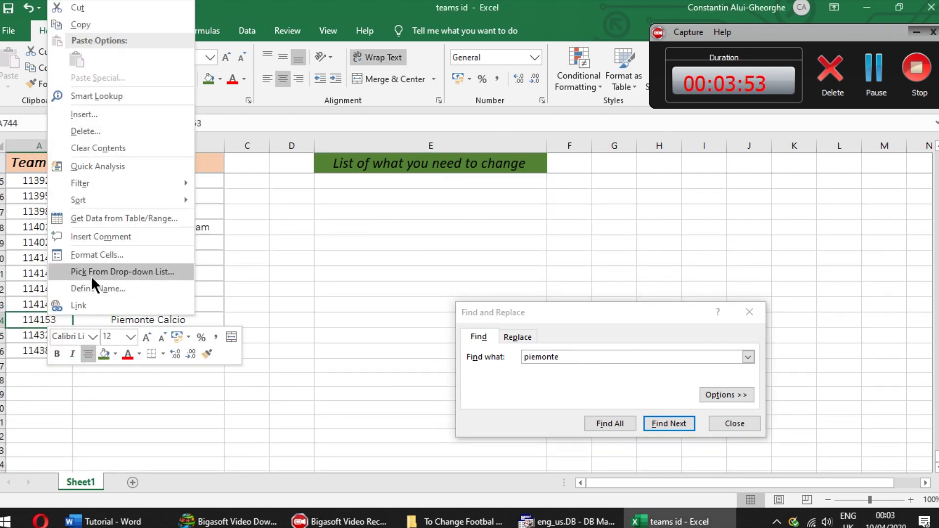
pyautogui.click(81, 19)
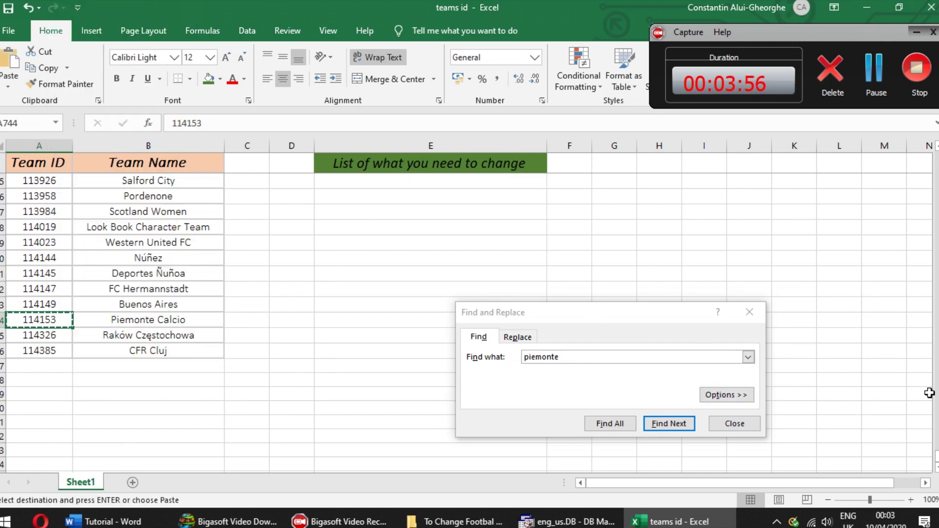
pyautogui.moveTo(936, 458); pyautogui.dragTo(935, 155)
pyautogui.click(497, 183)
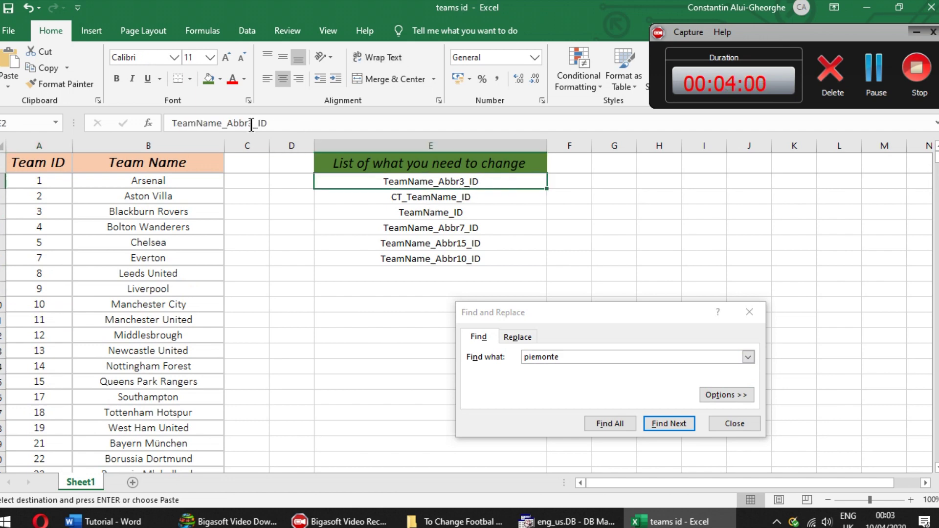
pyautogui.moveTo(258, 123); pyautogui.dragTo(267, 122)
pyautogui.rightClick(266, 124)
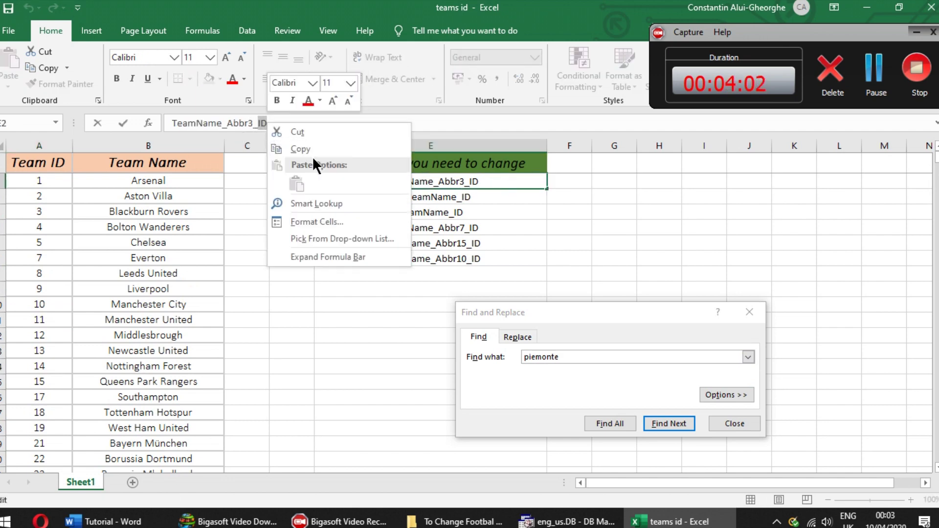
pyautogui.press('Escape')
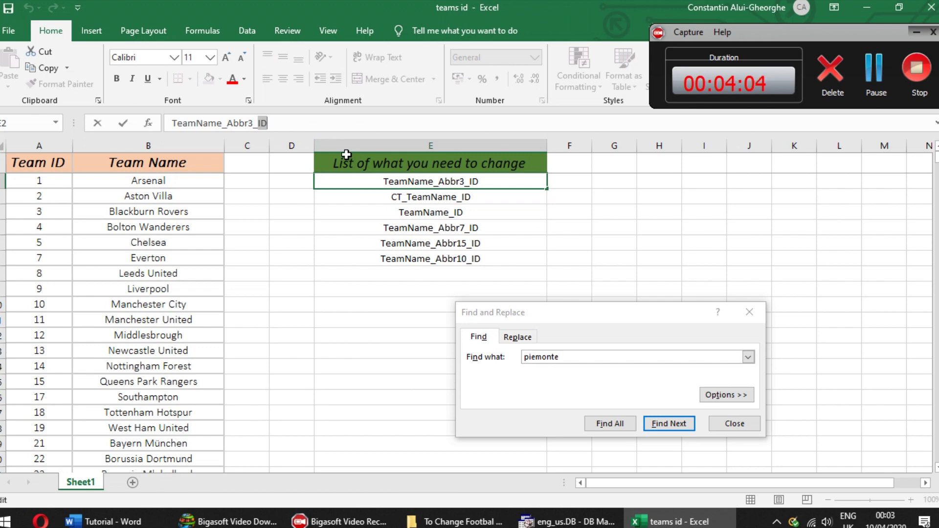
pyautogui.click(382, 232)
# - Find Piemonte Calcio in the team list and copy its team ID, 114153, into cell F2
pyautogui.moveTo(937, 167); pyautogui.dragTo(937, 170)
pyautogui.click(669, 424)
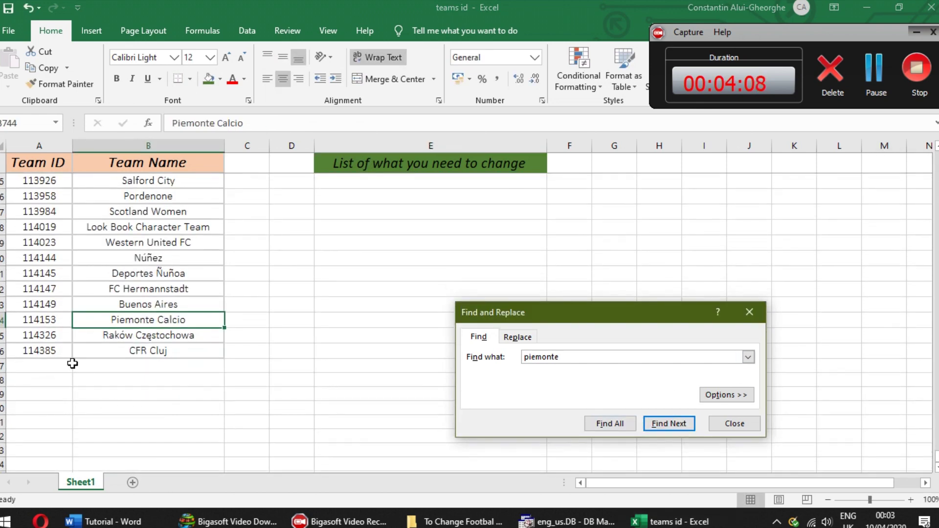
pyautogui.click(52, 323)
pyautogui.hotkey('ctrl', 'c')
pyautogui.moveTo(937, 460); pyautogui.dragTo(937, 156)
pyautogui.click(539, 184)
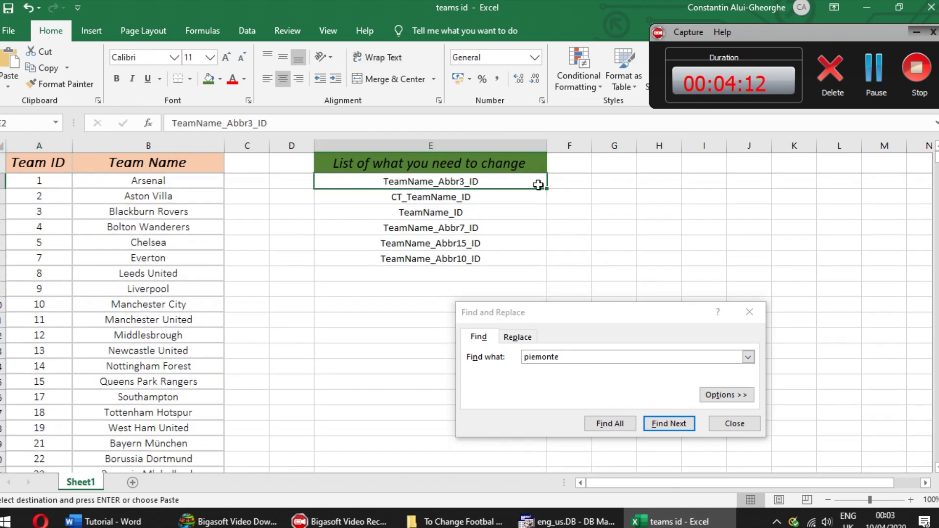
pyautogui.click(580, 184)
pyautogui.hotkey('ctrl', 'v')
# - Copy the text 114153 from cell F2 and use it to replace the ID suffix of TeamName_Abbr3_ID in cell E2
pyautogui.doubleClick(190, 118)
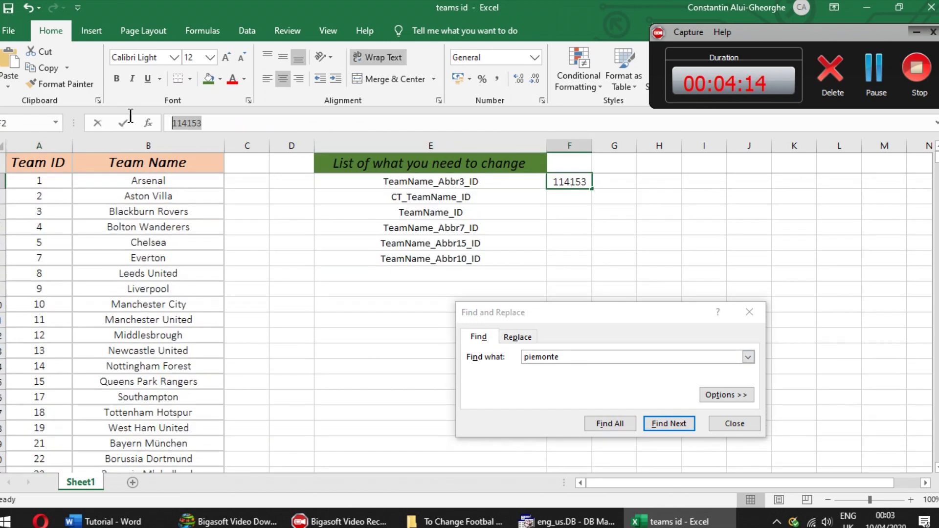
pyautogui.rightClick(209, 123)
pyautogui.click(230, 151)
pyautogui.click(534, 182)
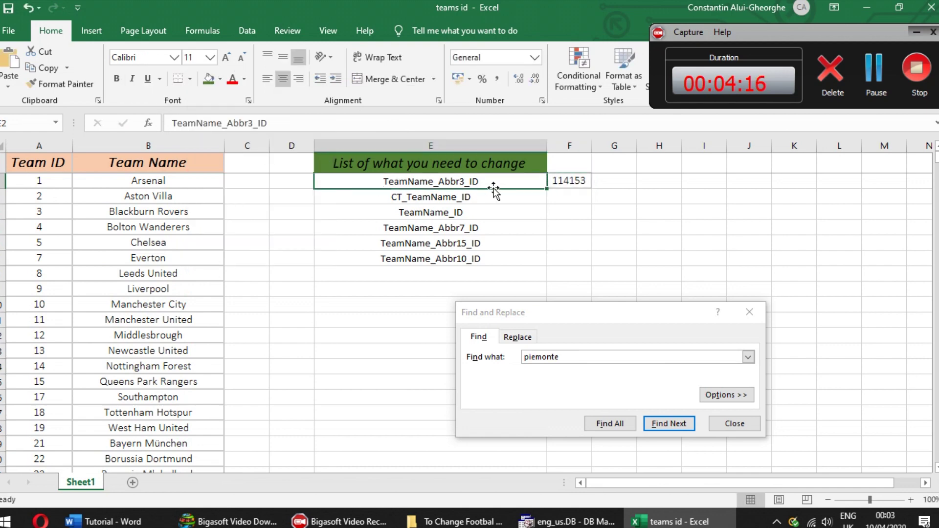
pyautogui.moveTo(257, 123); pyautogui.dragTo(268, 123)
pyautogui.hotkey('ctrl', 'v')
# - Replace the ID suffix with 114153 in the CT_TeamName_ID and TeamName_ID entries
pyautogui.click(413, 198)
pyautogui.hotkey('ctrl', 'v')
pyautogui.moveTo(242, 123)
pyautogui.mouseDown()
pyautogui.moveTo(252, 123)
pyautogui.moveTo(237, 123)
pyautogui.mouseUp()
pyautogui.click(420, 210)
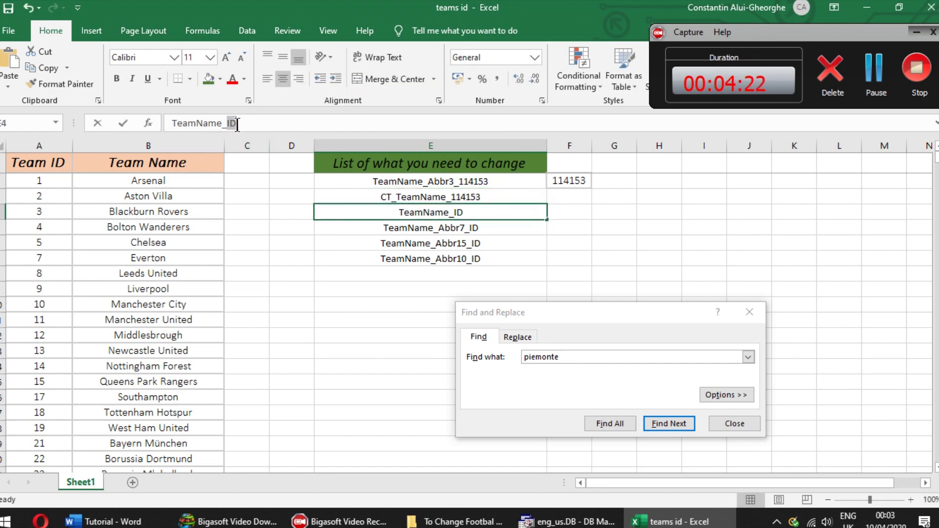
pyautogui.hotkey('ctrl', 'v')
# - Replace the ID suffix with 114153 in the TeamName_Abbr7_ID, TeamName_Abbr15_ID and TeamName_Abbr10_ID entries
pyautogui.click(473, 230)
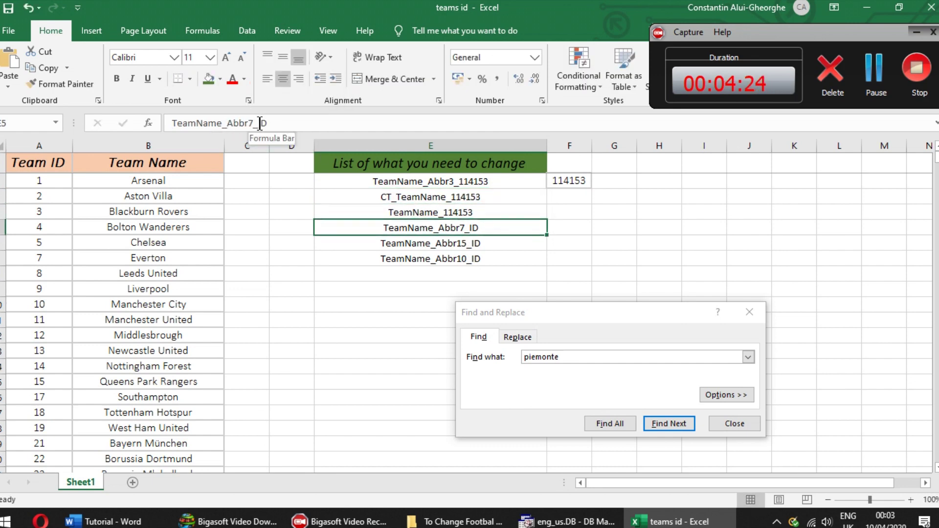
pyautogui.moveTo(268, 123); pyautogui.dragTo(258, 122)
pyautogui.hotkey('ctrl', 'v')
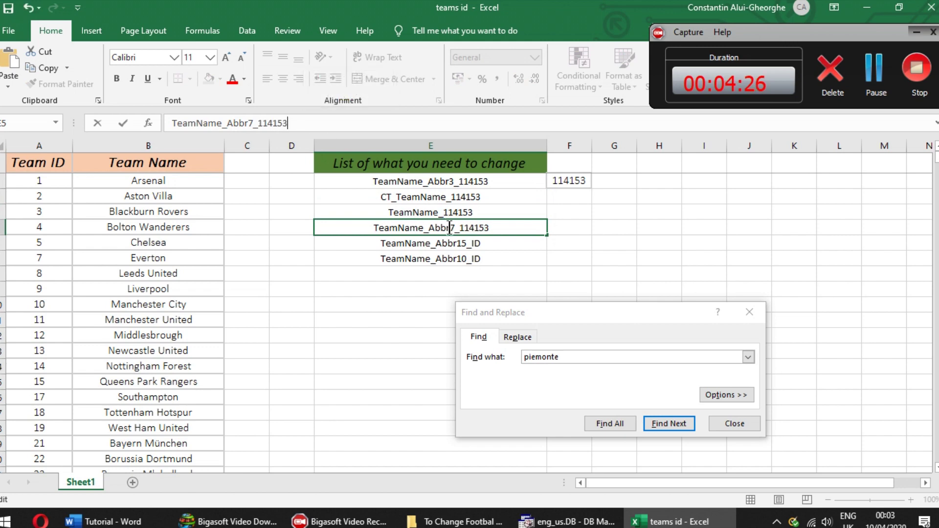
pyautogui.click(473, 242)
pyautogui.moveTo(268, 124); pyautogui.dragTo(264, 123)
pyautogui.hotkey('ctrl', 'v')
pyautogui.press('Return')
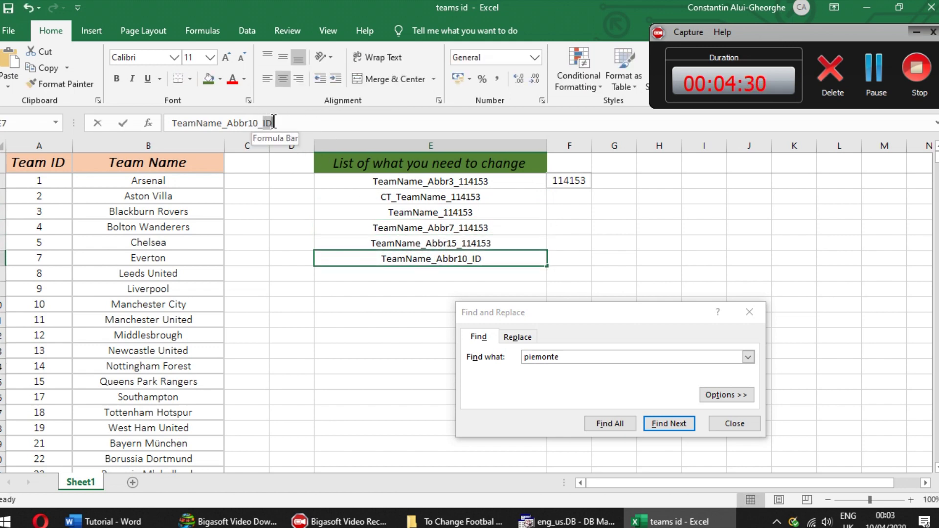
pyautogui.hotkey('ctrl', 'v')
pyautogui.press('Return')
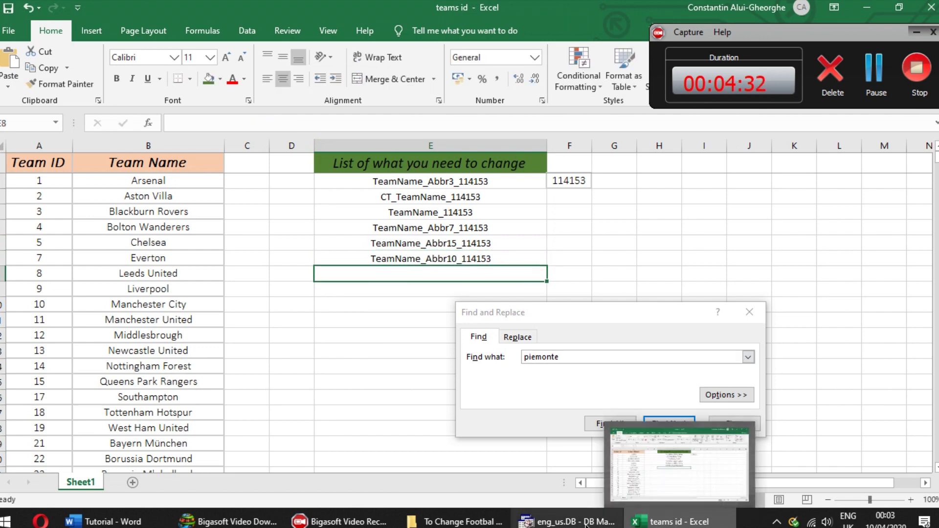
# - Switch to the Tutorial document in Word and write "With the short words, we need to replace the id of that wor" below the smiley line
pyautogui.click(110, 522)
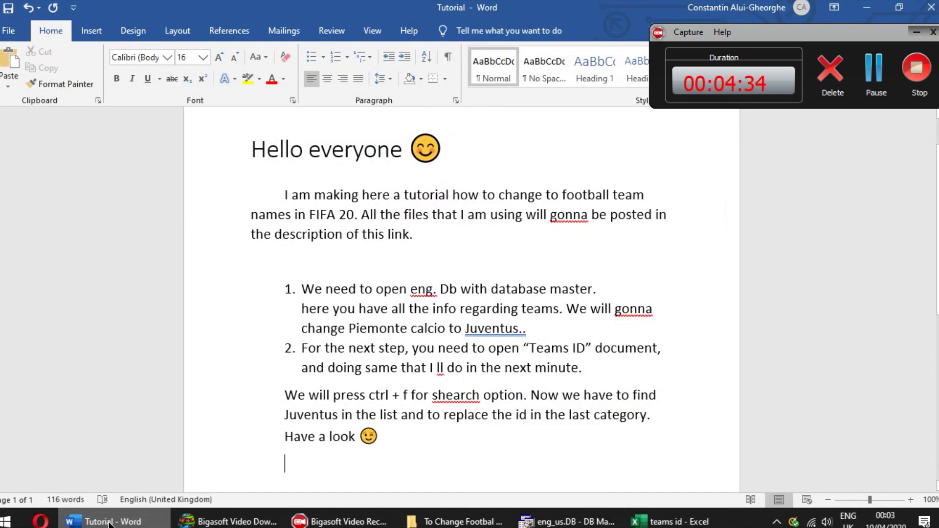
pyautogui.press('Return')
pyautogui.write('with the w')
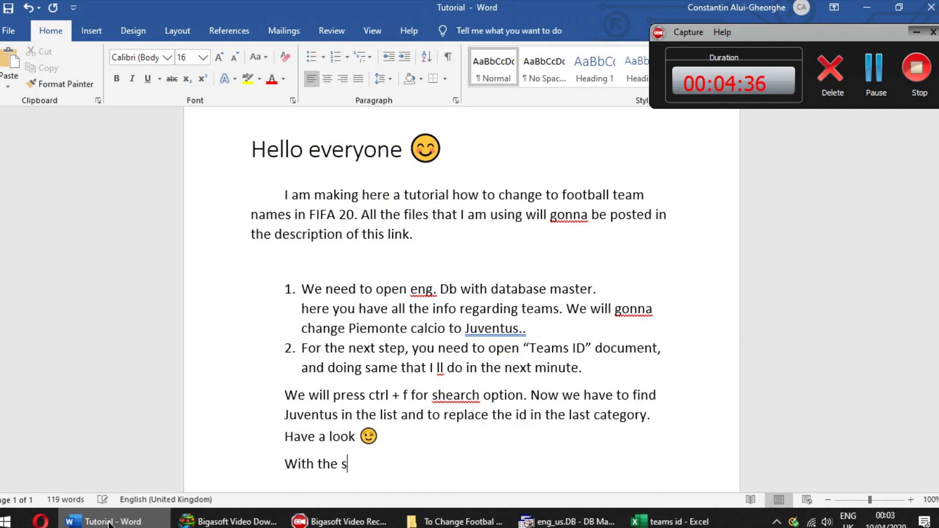
pyautogui.press('BackSpace')
pyautogui.press('BackSpace')
pyautogui.write('e ne')
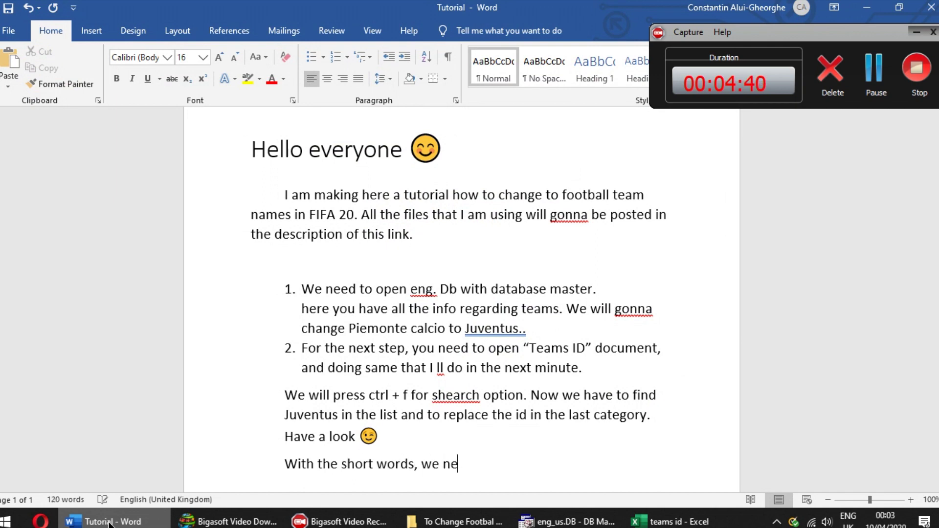
pyautogui.write(' the id of that wor')
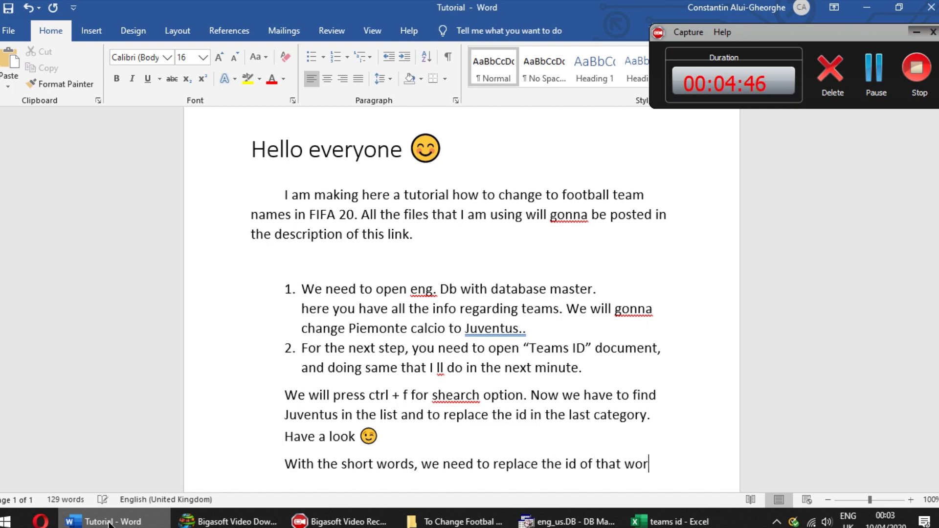
# - Replace the sentence's ending with "with the id of the team that we want to change the name" and start a new line
pyautogui.press('BackSpace')
pyautogui.press('BackSpace')
pyautogui.press('BackSpace')
pyautogui.press('BackSpace')
pyautogui.press('BackSpace')
pyautogui.press('BackSpace')
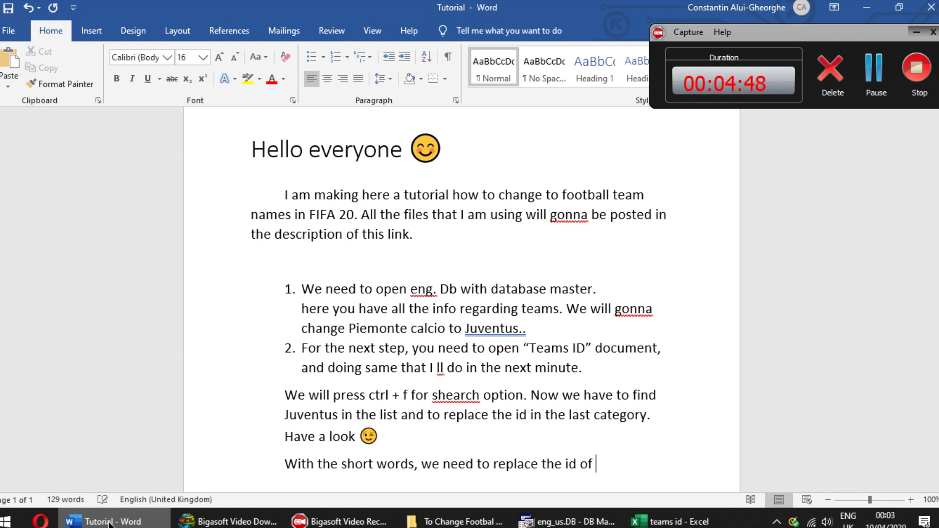
pyautogui.write('with the id of the team')
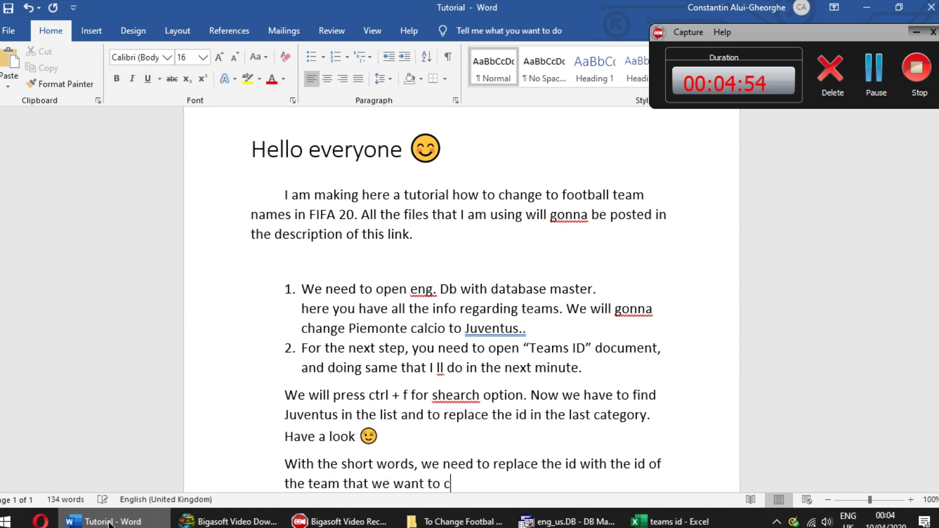
pyautogui.write(' that we')
pyautogui.press('Return')
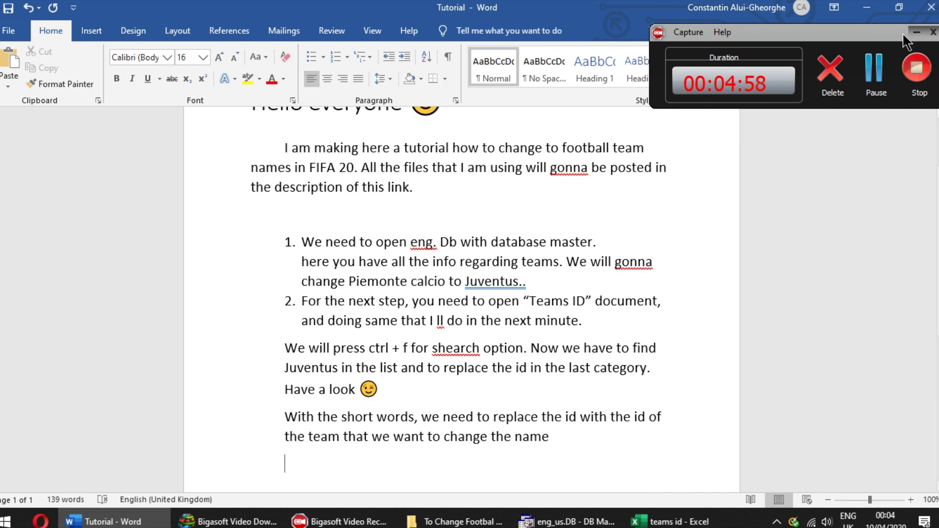
# - Add numbered item 3 to the Tutorial document, reading "Now we need to change , using the new"
pyautogui.click(868, 7)
pyautogui.click(493, 187)
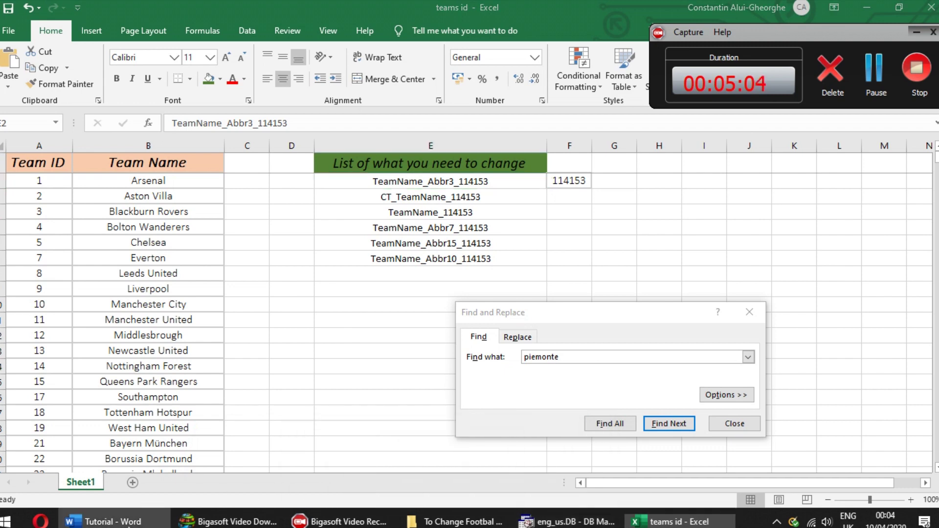
pyautogui.click(145, 521)
pyautogui.press('Return')
pyautogui.write('3. Now we need to')
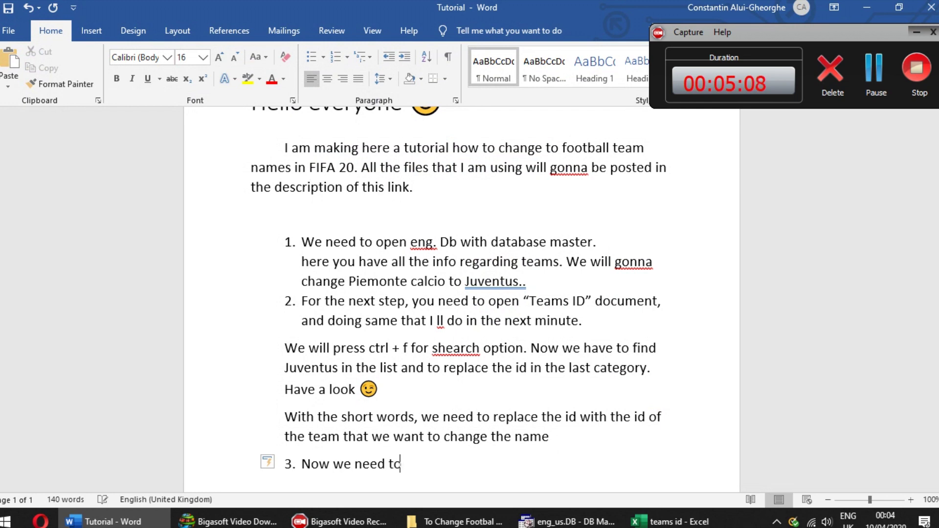
pyautogui.write(' change , using the new')
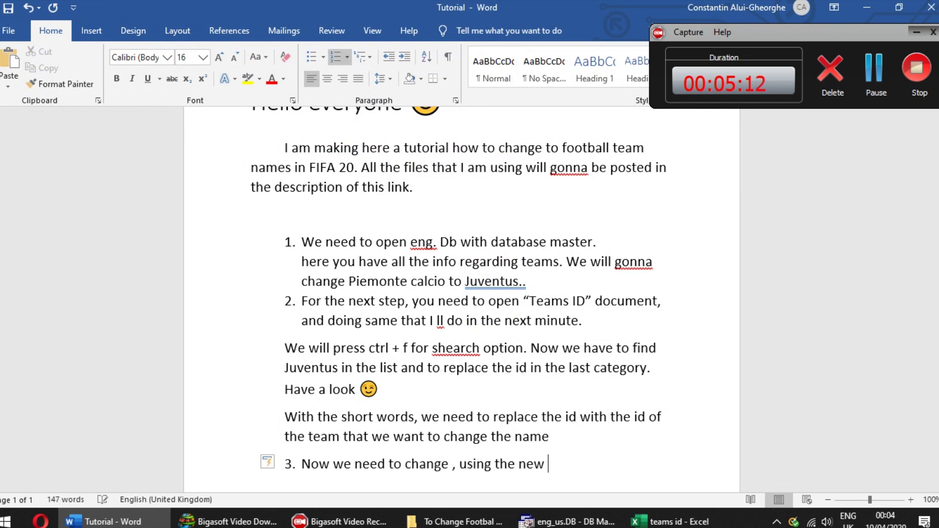
# - Complete item 3 with "renamed words. Have a look" and a winking smiley, followed by an unnumbered empty line
pyautogui.write(' w')
pyautogui.press('BackSpace')
pyautogui.write('renamemd')
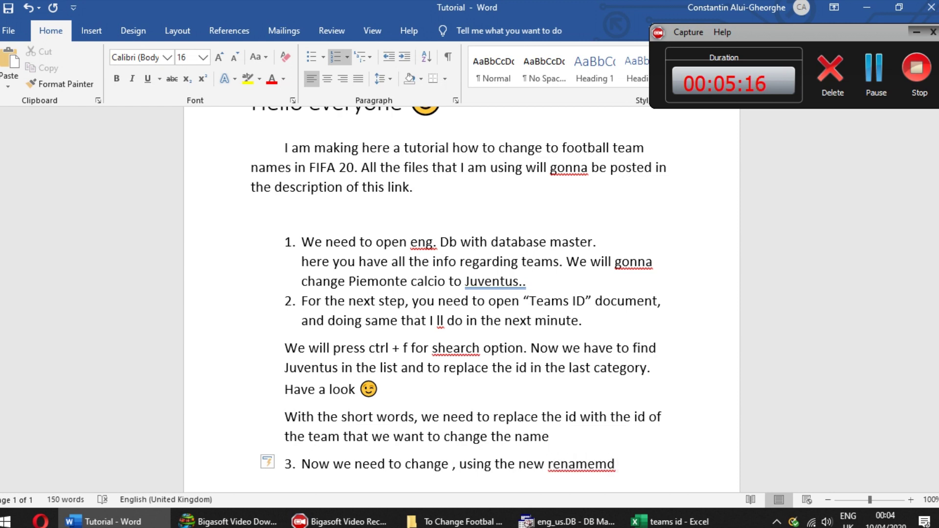
pyautogui.press('BackSpace')
pyautogui.press('BackSpace')
pyautogui.press('BackSpace')
pyautogui.write('ed work')
pyautogui.press('BackSpace')
pyautogui.write('ha')
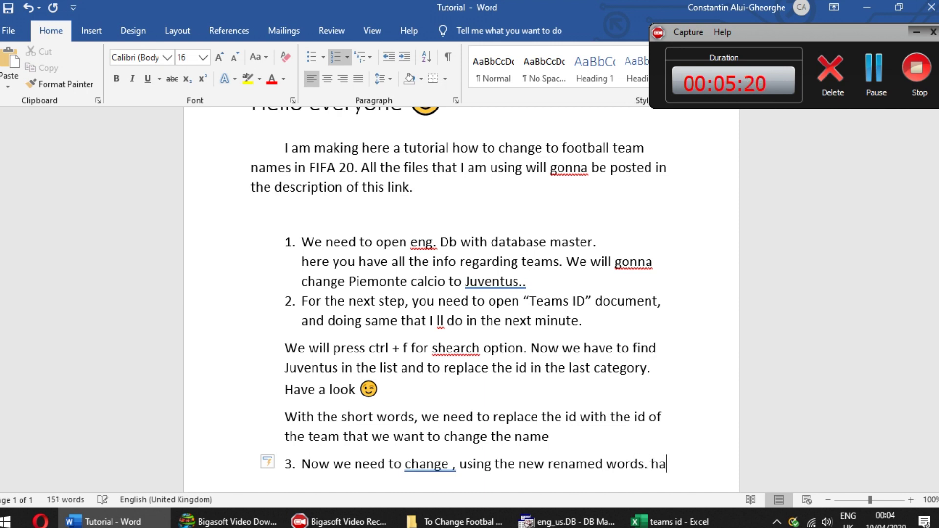
pyautogui.write('ve a look ;)')
pyautogui.press('Return')
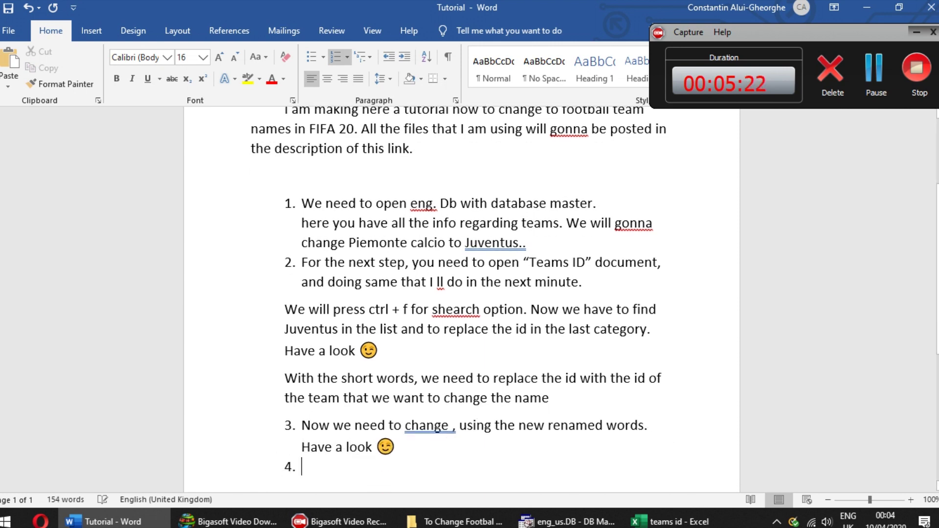
pyautogui.press('BackSpace')
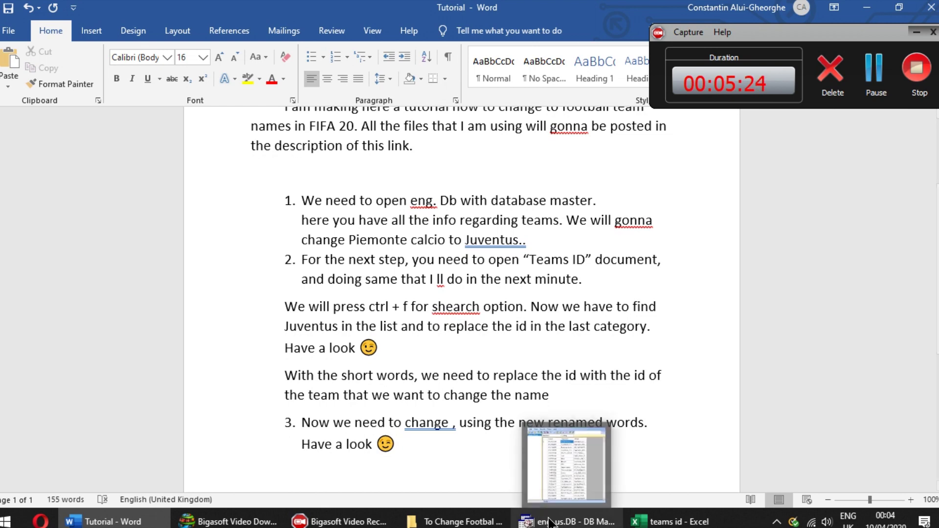
# - Switch to the teams id workbook in Excel and copy TeamName_Abbr3_114153 from the list of what needs changing
pyautogui.click(566, 522)
pyautogui.moveTo(678, 521)
pyautogui.click(104, 521)
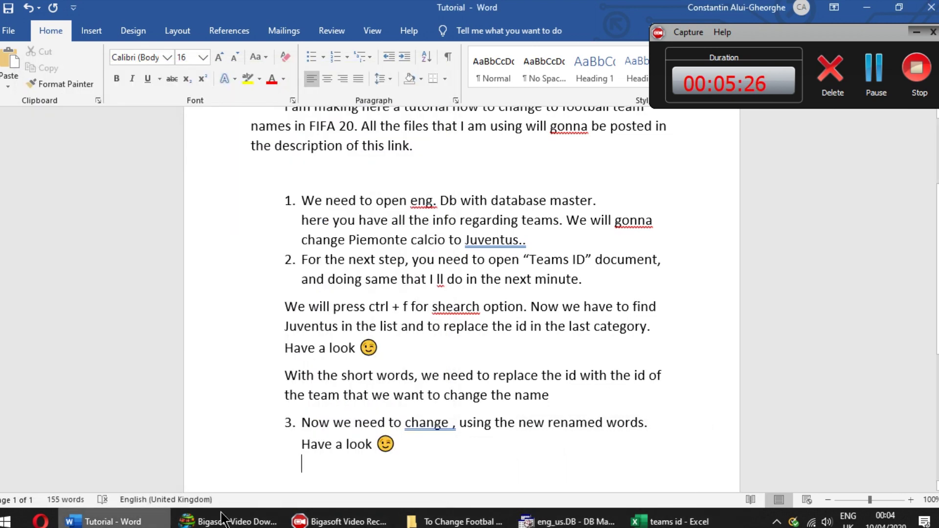
pyautogui.click(678, 522)
pyautogui.rightClick(490, 174)
pyautogui.click(504, 201)
pyautogui.moveTo(208, 517)
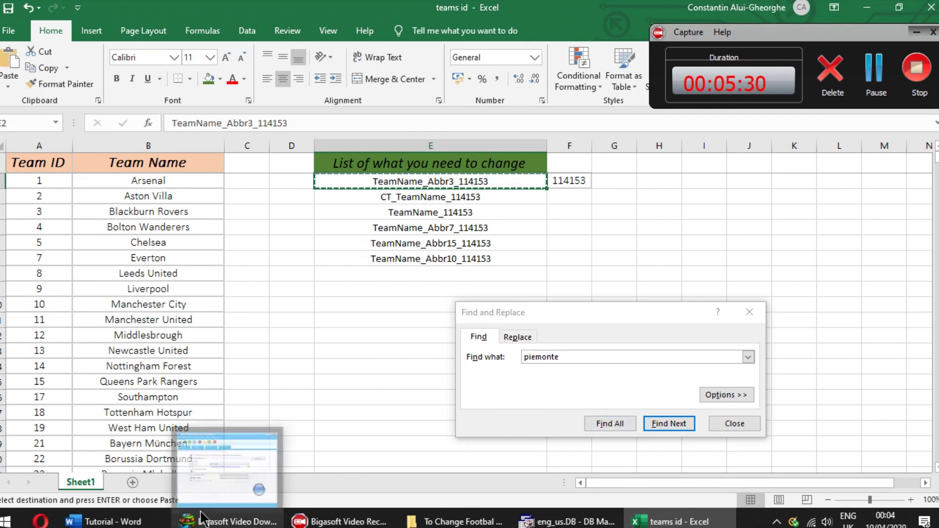
# - Switch to DB Master and sort the LanguageStrings table by stringid in descending order
pyautogui.click(566, 522)
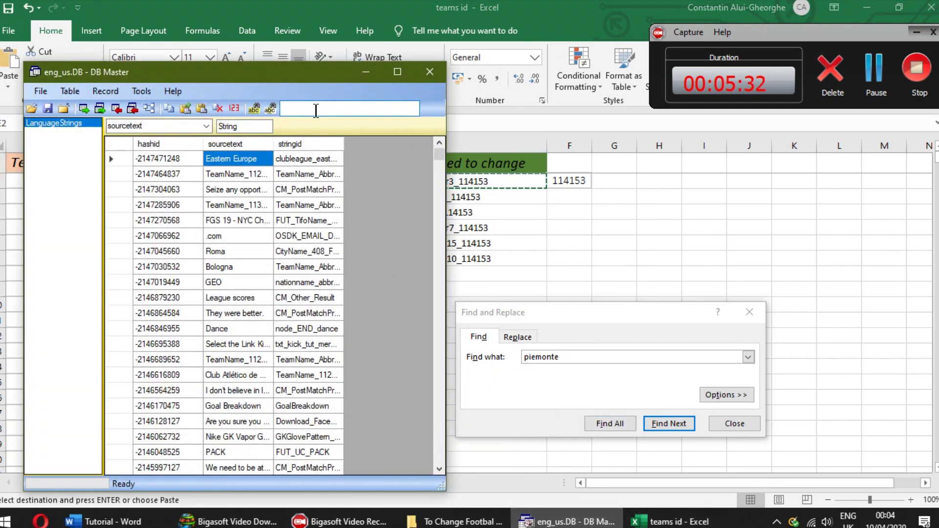
pyautogui.rightClick(331, 113)
pyautogui.click(293, 144)
pyautogui.click(301, 142)
pyautogui.click(308, 159)
# - Find exactly TeamName_Abbr3_114153 in the stringid column and select the source text of the matching row
pyautogui.click(298, 108)
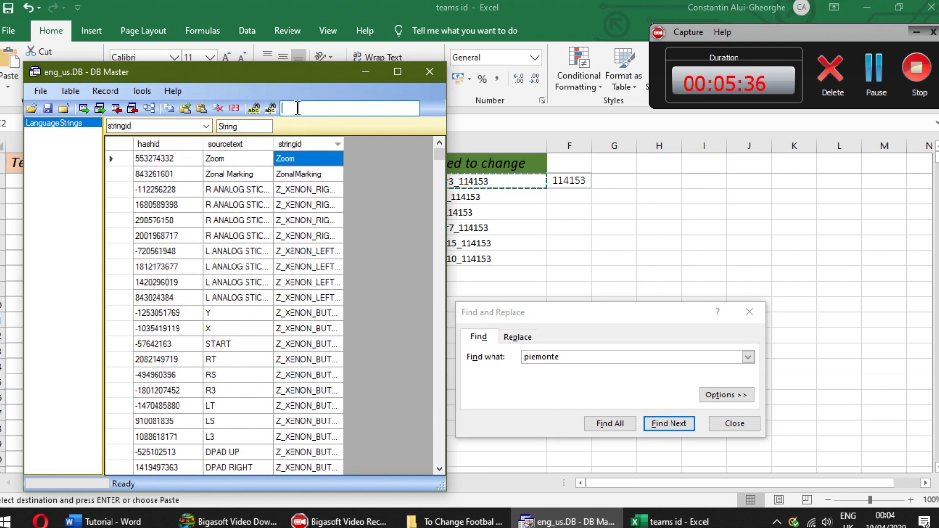
pyautogui.rightClick(298, 108)
pyautogui.click(321, 166)
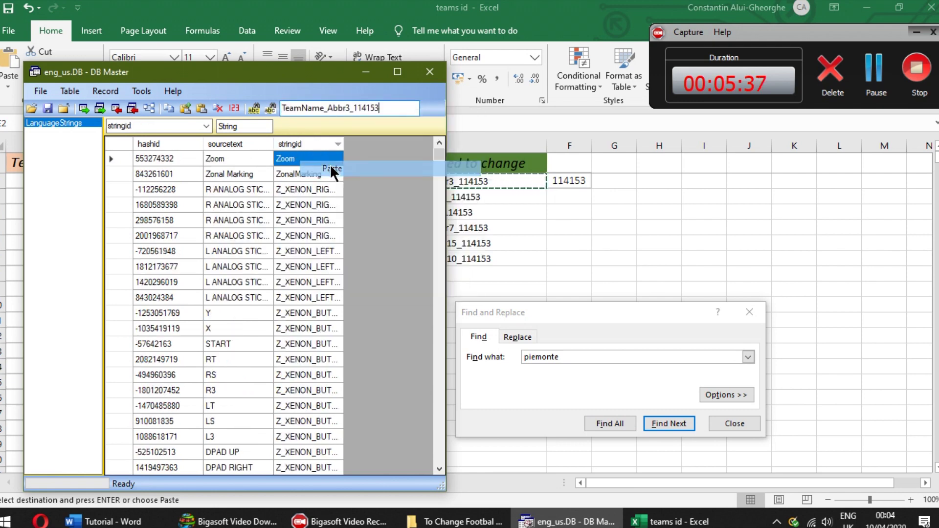
pyautogui.click(254, 107)
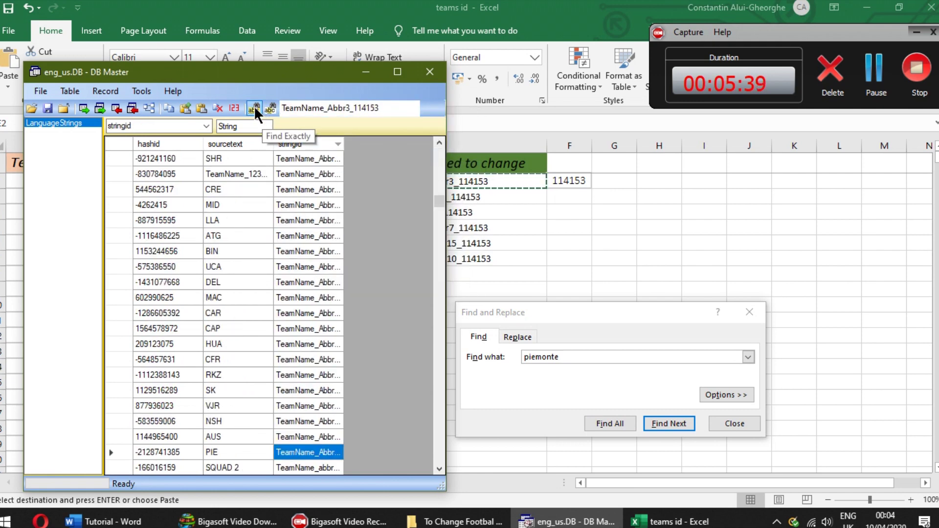
pyautogui.click(227, 454)
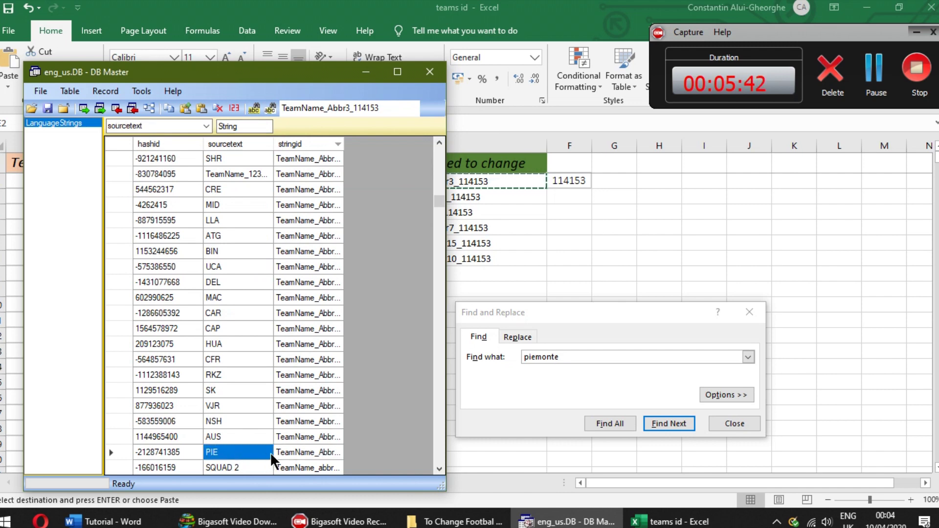
# - Switch to the Tutorial document in Word and write "This is the short name. we will replace “pie” with JUV and so on." below item 3
pyautogui.click(105, 522)
pyautogui.write('This is the short name of j')
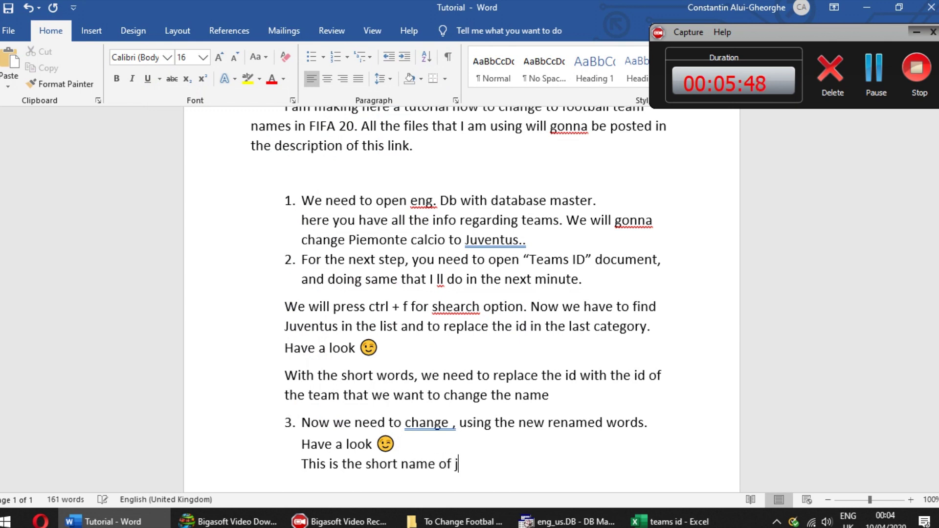
pyautogui.press('BackSpace')
pyautogui.press('BackSpace')
pyautogui.press('BackSpace')
pyautogui.press('BackSpace')
pyautogui.press('BackSpace')
pyautogui.write('. we will replace “pie”')
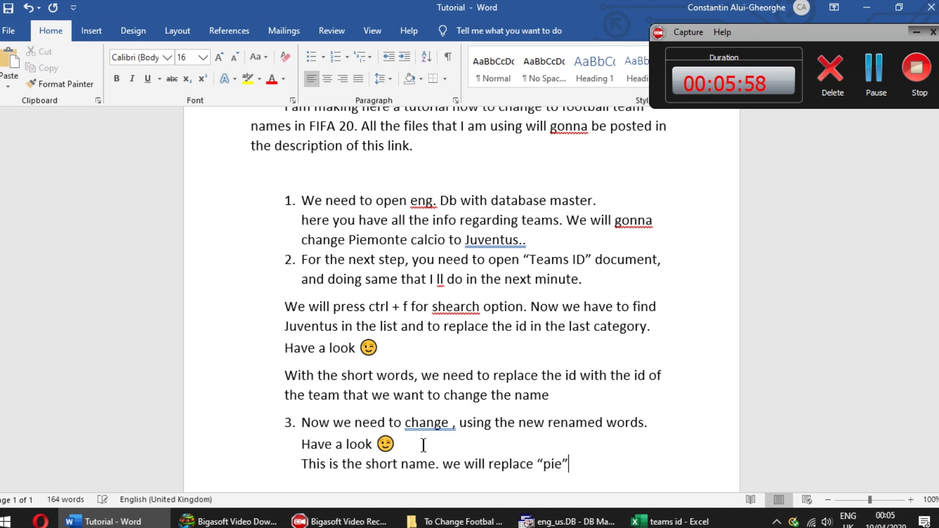
pyautogui.write('with')
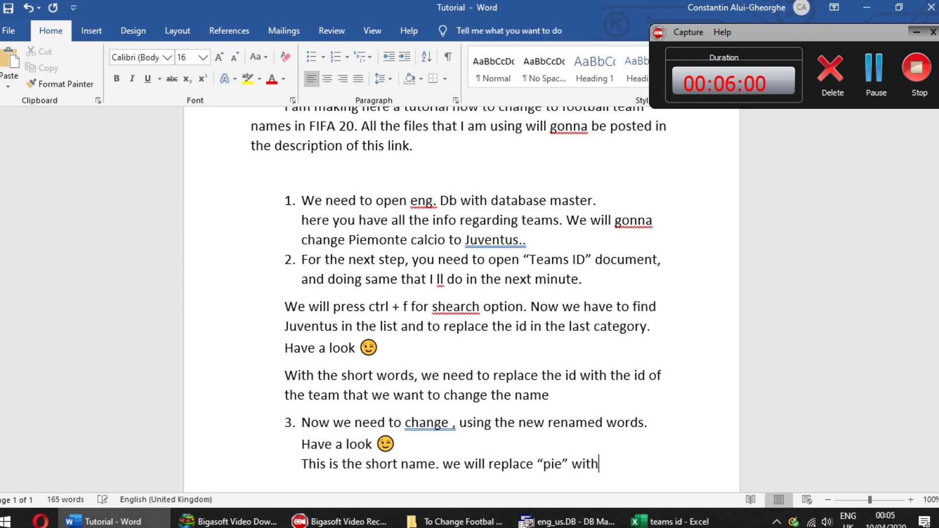
pyautogui.write(' JUV and so on.')
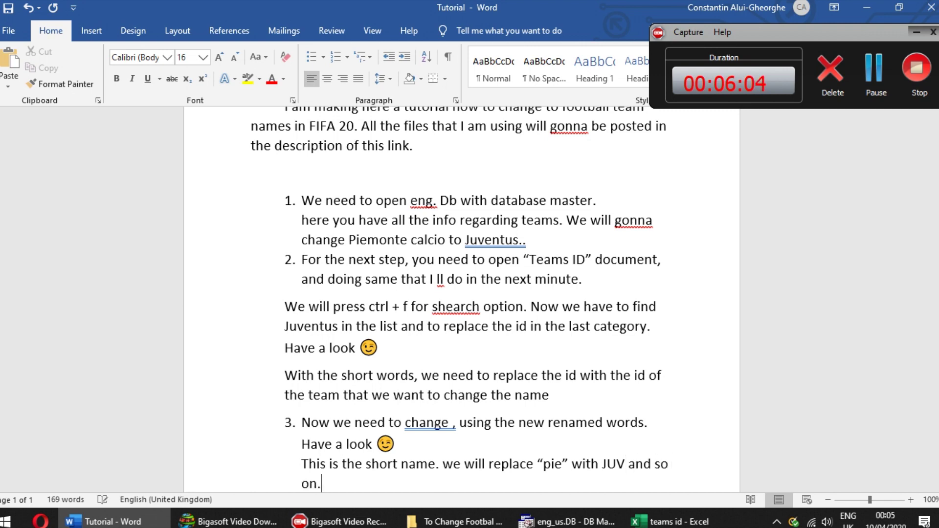
# - Return to DB Master and replace the short name PIE with JUV in the source text
pyautogui.click(868, 8)
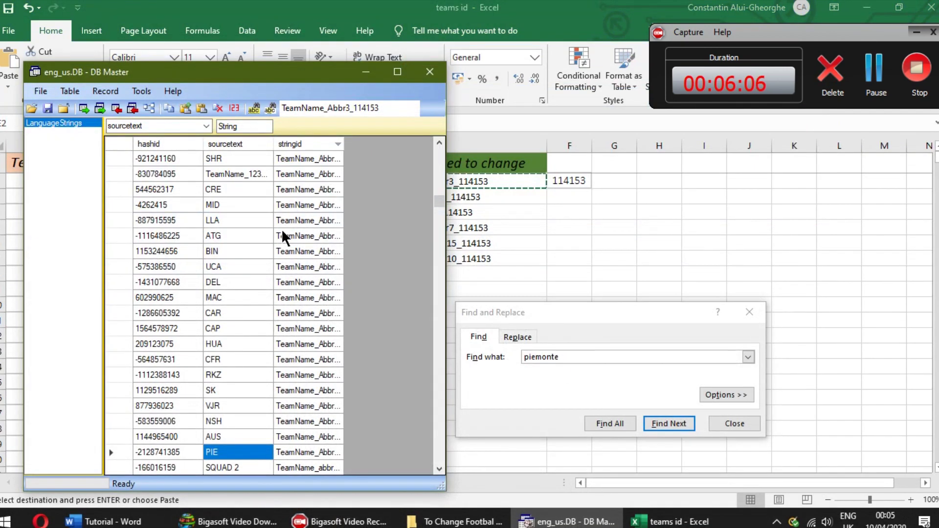
pyautogui.click(228, 452)
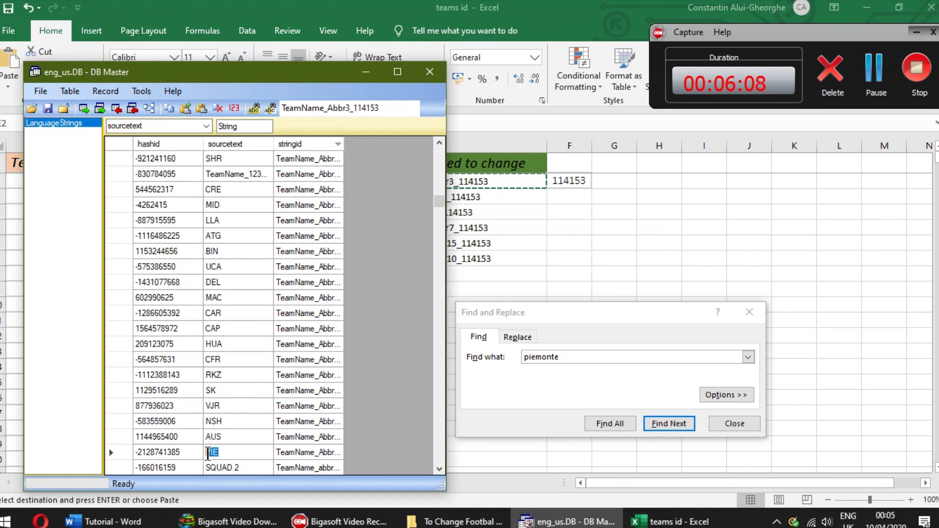
pyautogui.press('BackSpace')
pyautogui.press('BackSpace')
pyautogui.press('BackSpace')
pyautogui.click(247, 425)
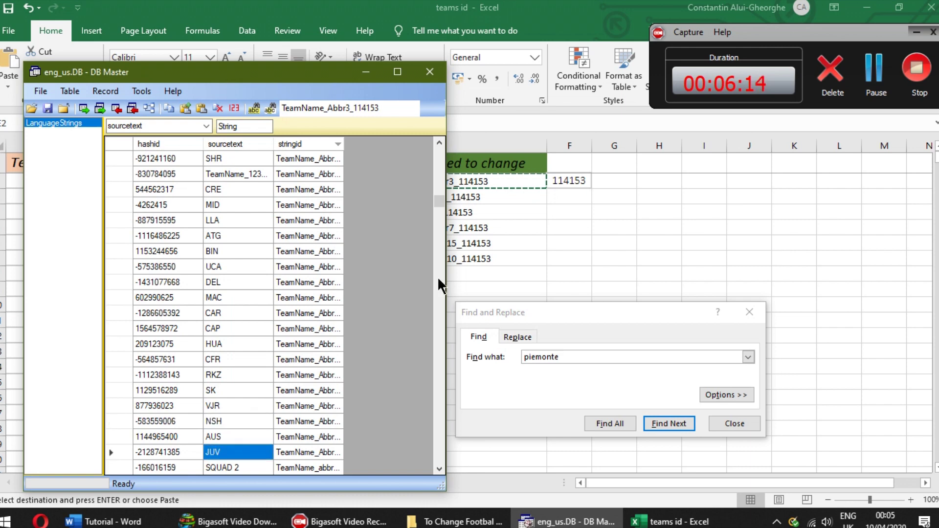
# - Switch to the teams id workbook in Excel and copy CT_TeamName_114153 from the list
pyautogui.click(511, 196)
pyautogui.click(469, 197)
pyautogui.rightClick(432, 198)
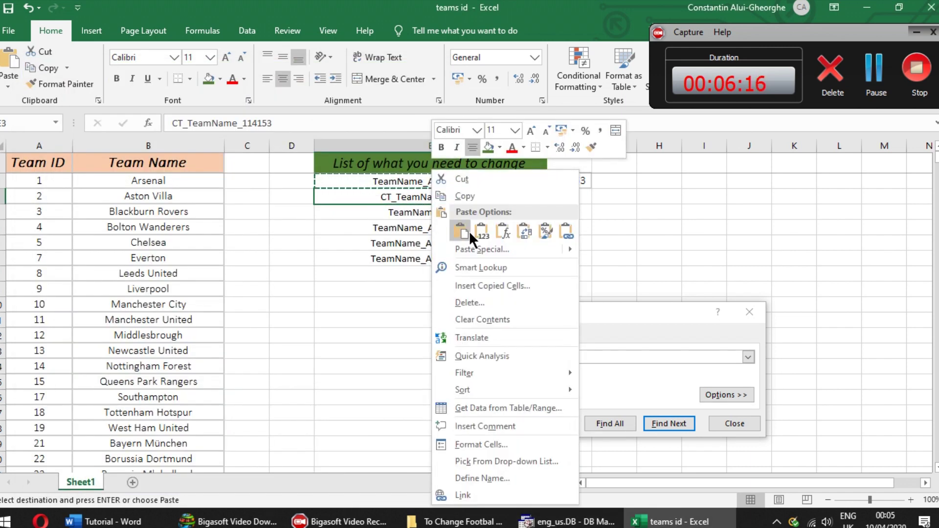
pyautogui.click(466, 197)
pyautogui.moveTo(568, 522)
# - Switch to DB Master and search the stringid column for exactly CT_TeamName_114153
pyautogui.click(566, 469)
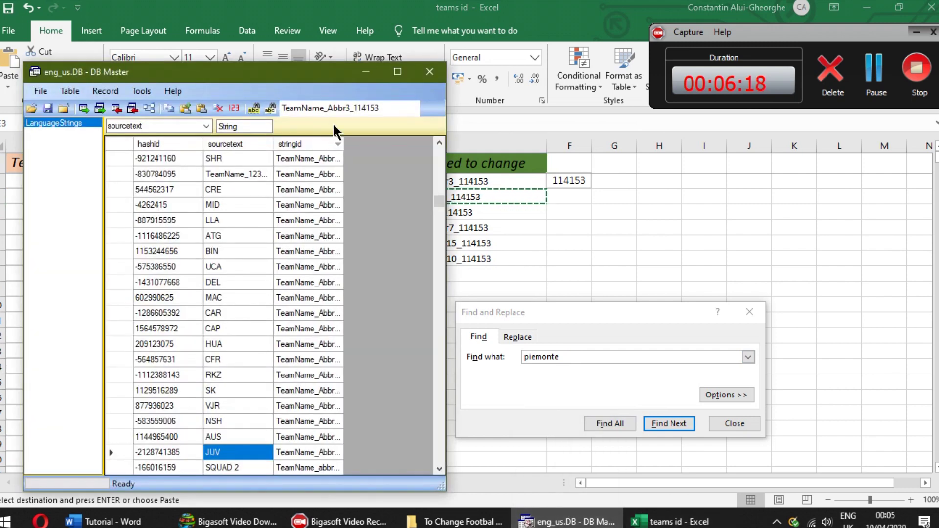
pyautogui.click(283, 108)
pyautogui.hotkey('ctrl', 'v')
pyautogui.click(254, 108)
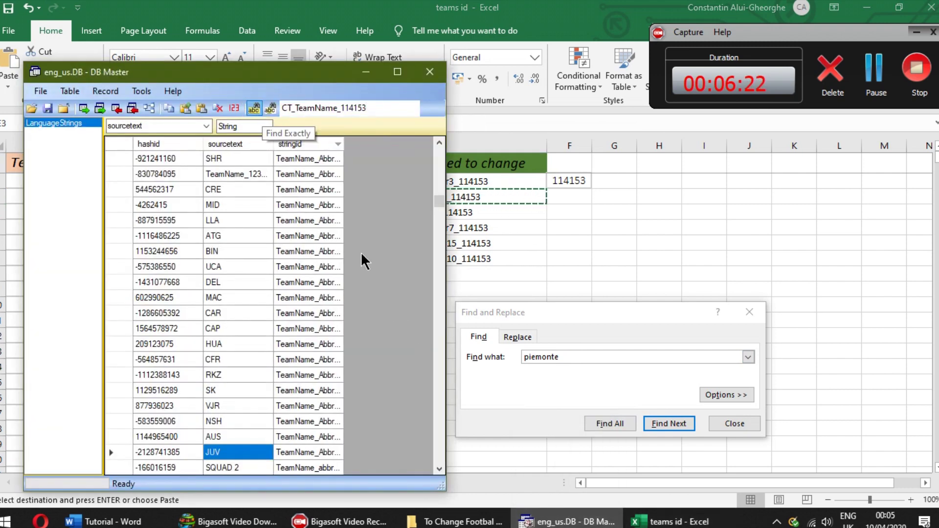
pyautogui.click(138, 155)
pyautogui.click(295, 189)
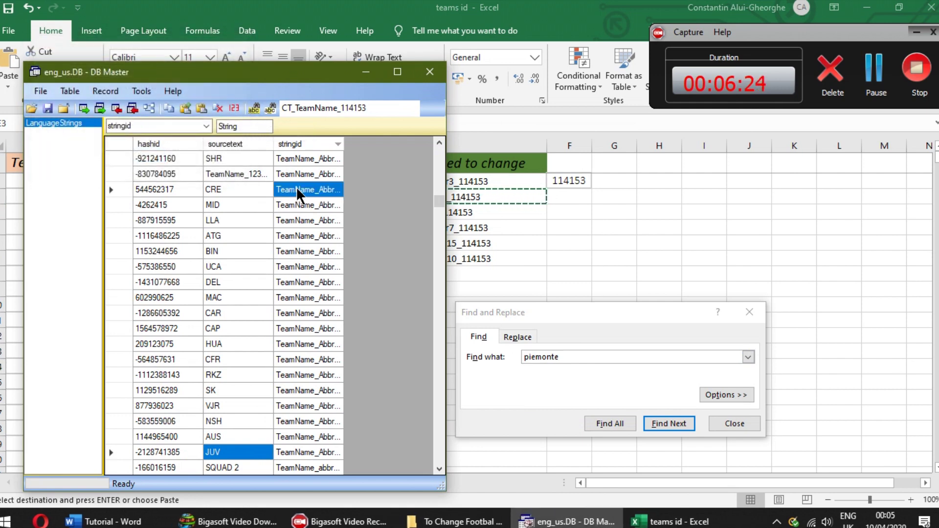
pyautogui.click(250, 108)
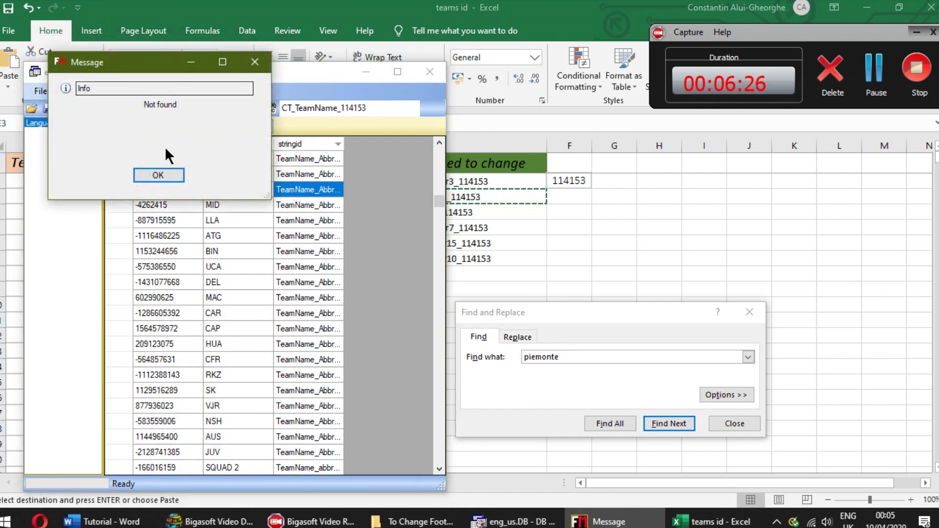
pyautogui.click(162, 174)
# - Copy TeamName_114153 from the teams id workbook and find its exact match among the string IDs in DB Master
pyautogui.click(512, 213)
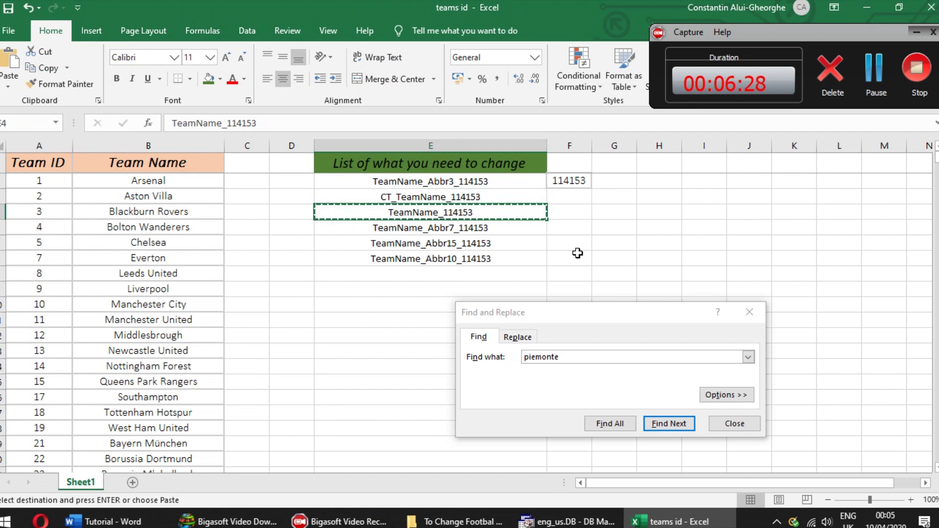
pyautogui.click(568, 522)
pyautogui.doubleClick(382, 106)
pyautogui.hotkey('ctrl', 'v')
pyautogui.click(257, 108)
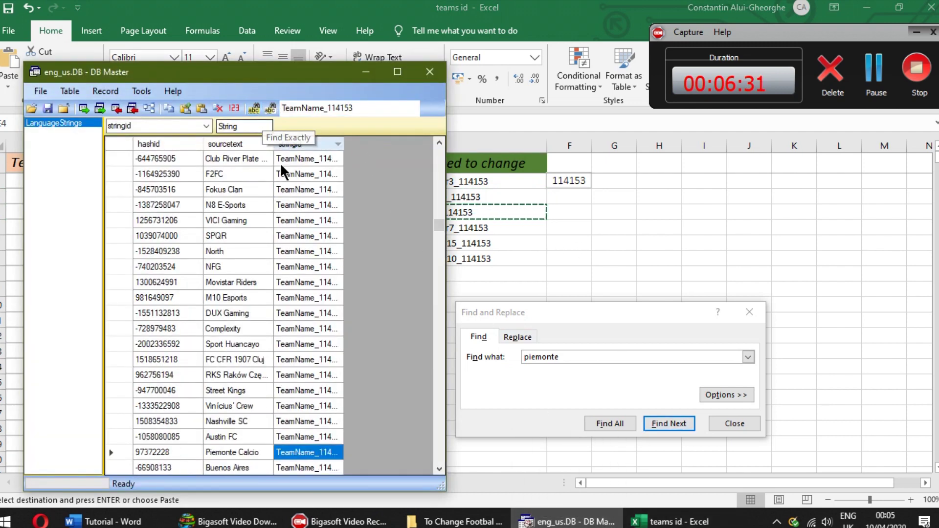
# - Replace the source text Piemonte Calcio of TeamName_114153 with "Juventus Torino"
pyautogui.click(234, 452)
pyautogui.click(263, 452)
pyautogui.moveTo(263, 452); pyautogui.dragTo(210, 451)
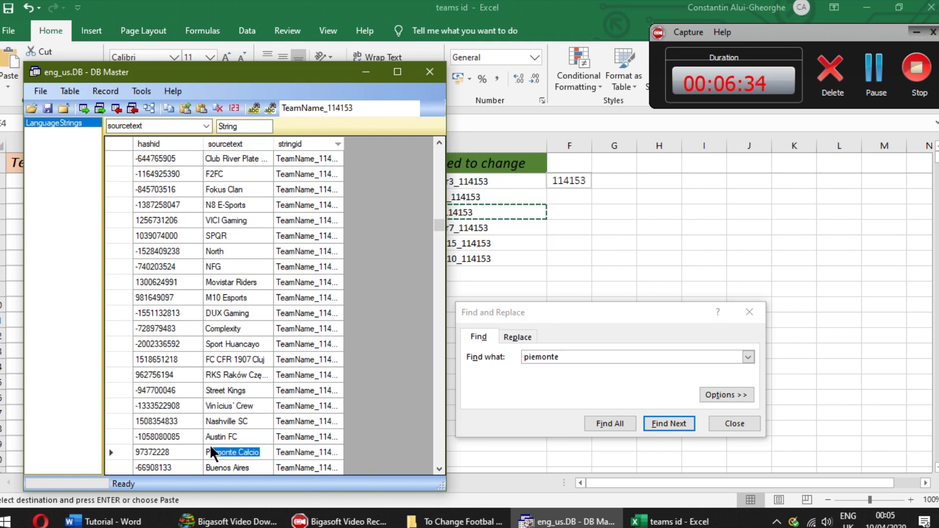
pyautogui.press('BackSpace')
pyautogui.write('Juven')
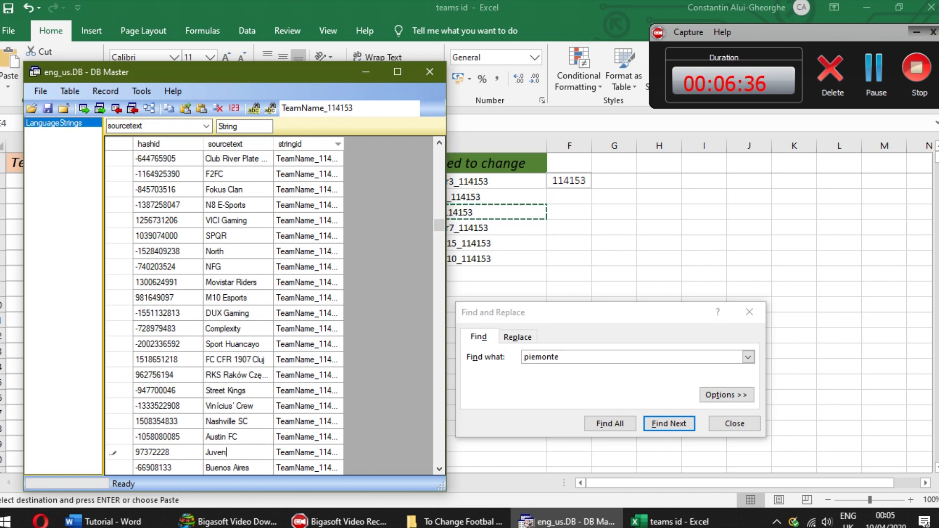
pyautogui.write('tus Torino')
pyautogui.press('Return')
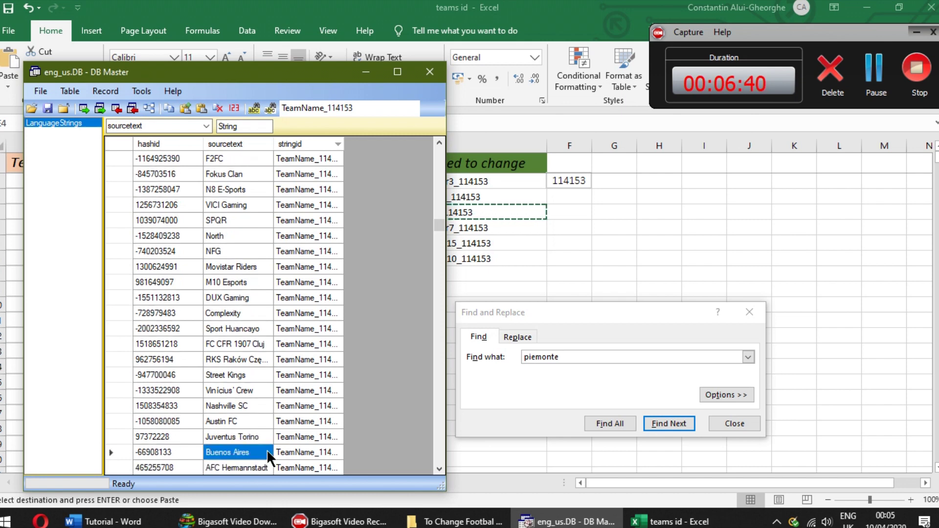
pyautogui.click(282, 437)
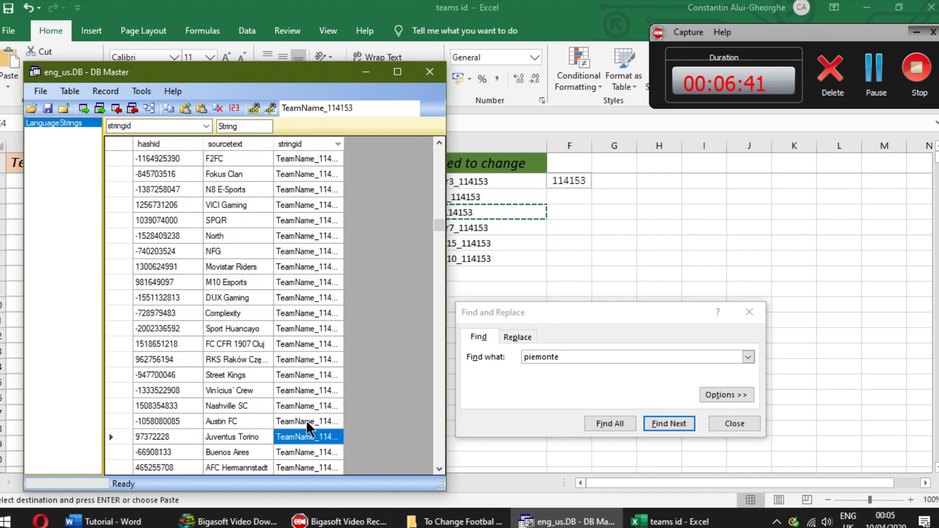
# - Copy TeamName_Abbr7_114153 from the teams id workbook and search for it exactly among the string IDs in DB Master
pyautogui.click(502, 225)
pyautogui.hotkey('ctrl', 'c')
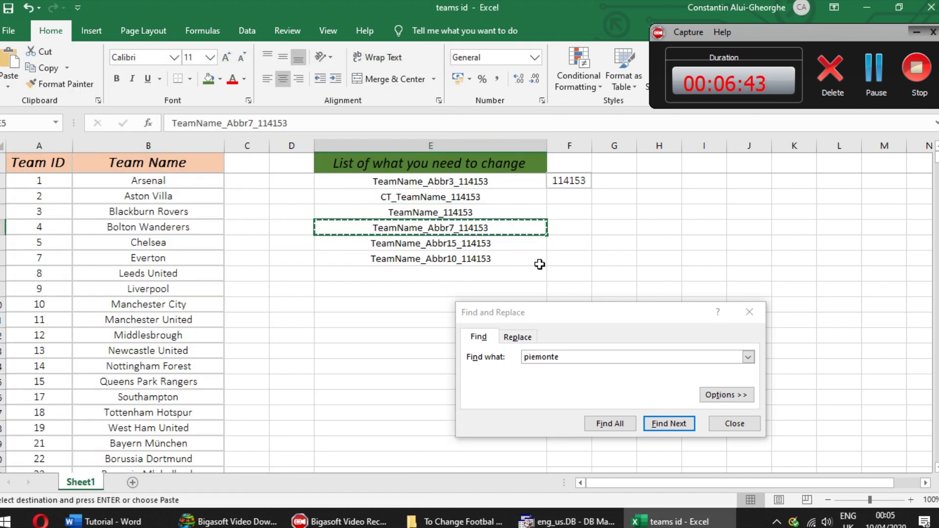
pyautogui.click(587, 523)
pyautogui.moveTo(342, 107); pyautogui.dragTo(264, 107)
pyautogui.hotkey('ctrl', 'v')
pyautogui.click(255, 107)
pyautogui.click(193, 192)
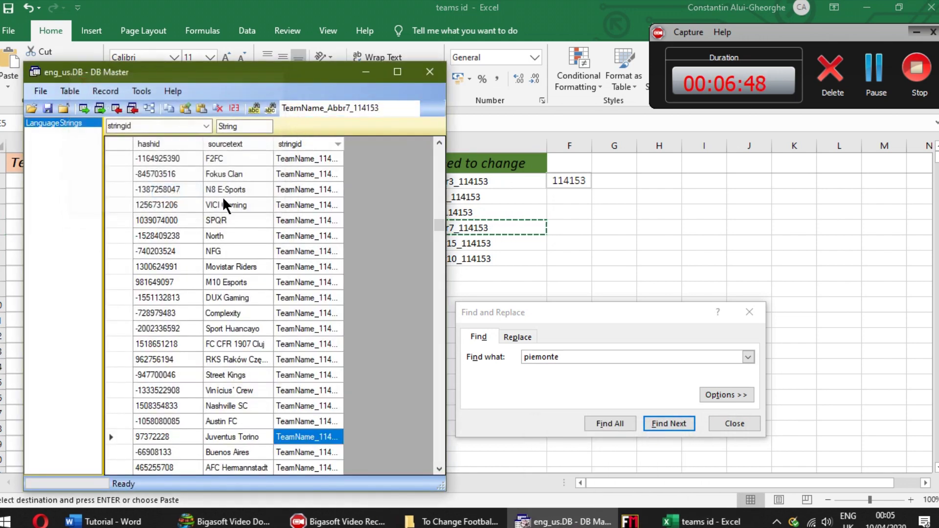
# - Copy TeamName_Abbr15_114153 from the teams id workbook and find its exact match among the string IDs in DB Master
pyautogui.click(499, 230)
pyautogui.click(496, 244)
pyautogui.hotkey('ctrl', 'c')
pyautogui.click(567, 521)
pyautogui.moveTo(376, 108); pyautogui.dragTo(260, 104)
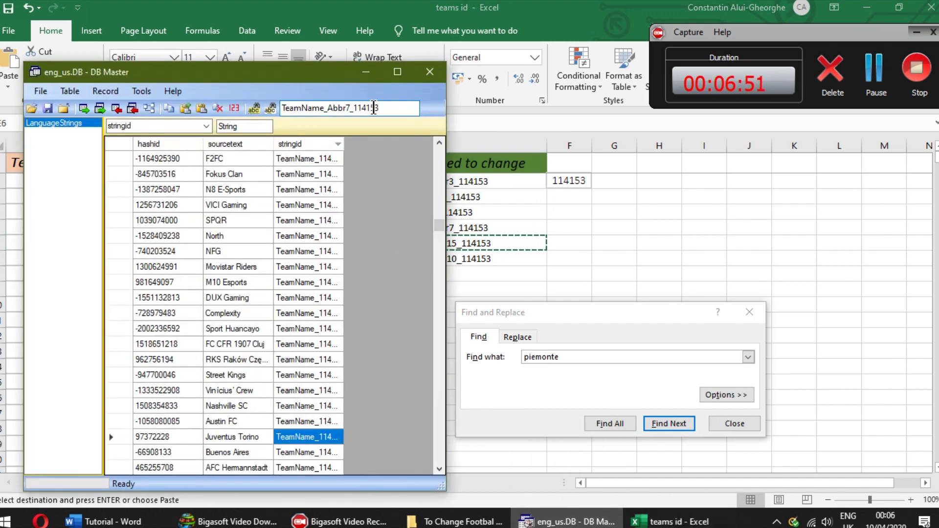
pyautogui.hotkey('ctrl', 'v')
pyautogui.click(259, 104)
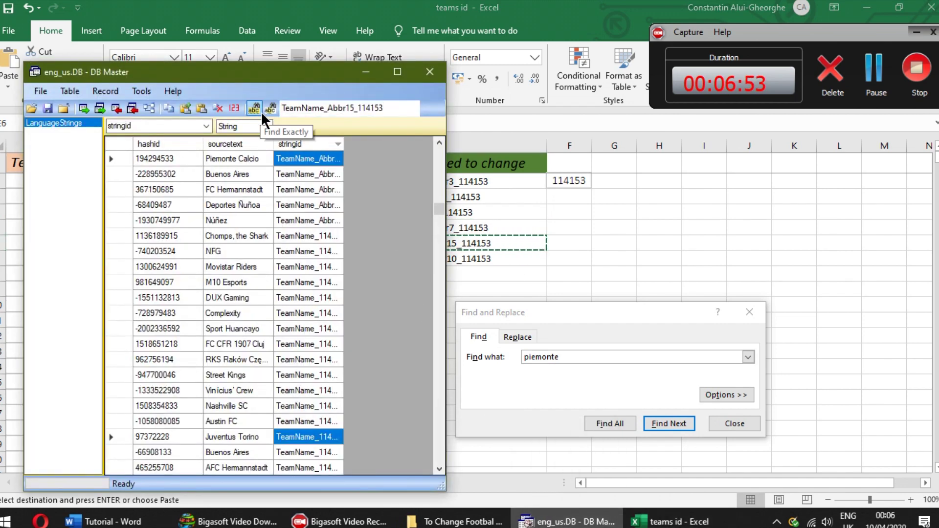
# - Replace the source text Piemonte Calcio of TeamName_Abbr15_114153 with "Juventus Torino"
pyautogui.click(239, 157)
pyautogui.click(260, 160)
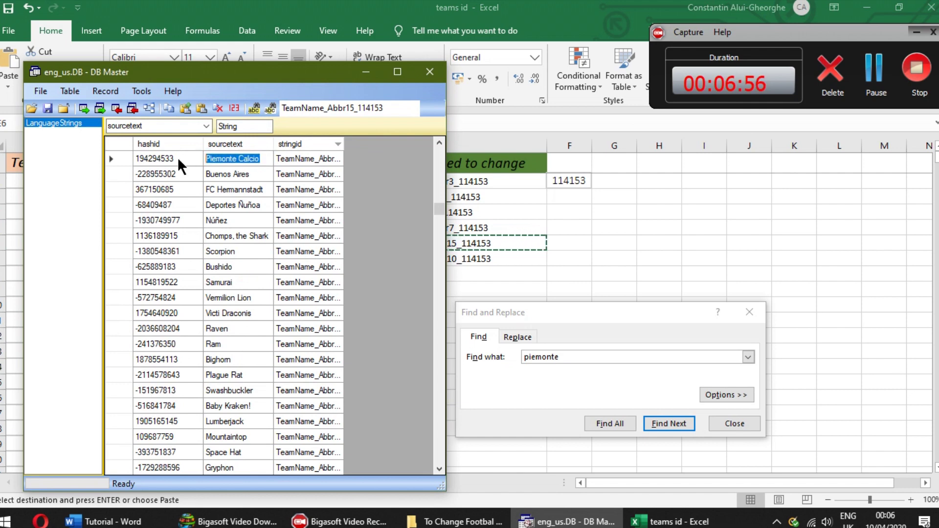
pyautogui.write('Juventus')
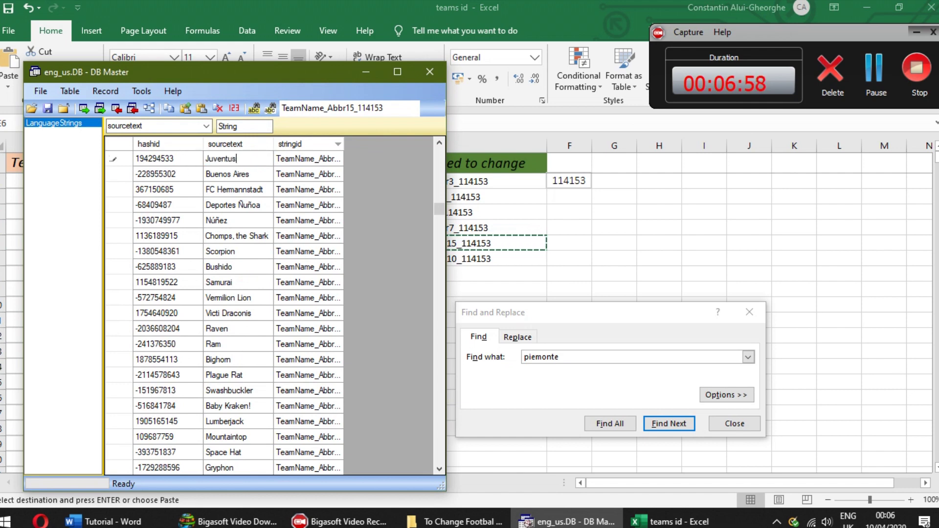
pyautogui.write('T')
pyautogui.click(249, 156)
pyautogui.click(250, 157)
pyautogui.write('Torino')
pyautogui.press('Return')
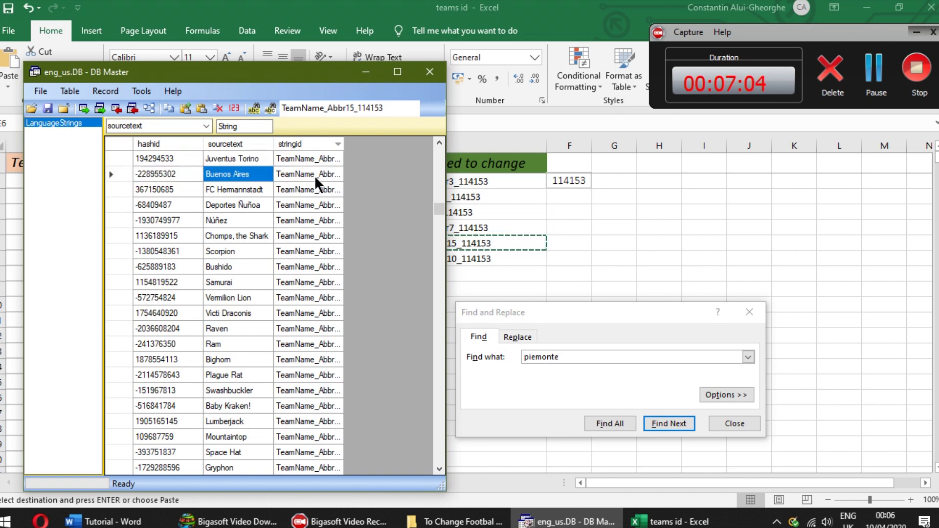
pyautogui.click(289, 156)
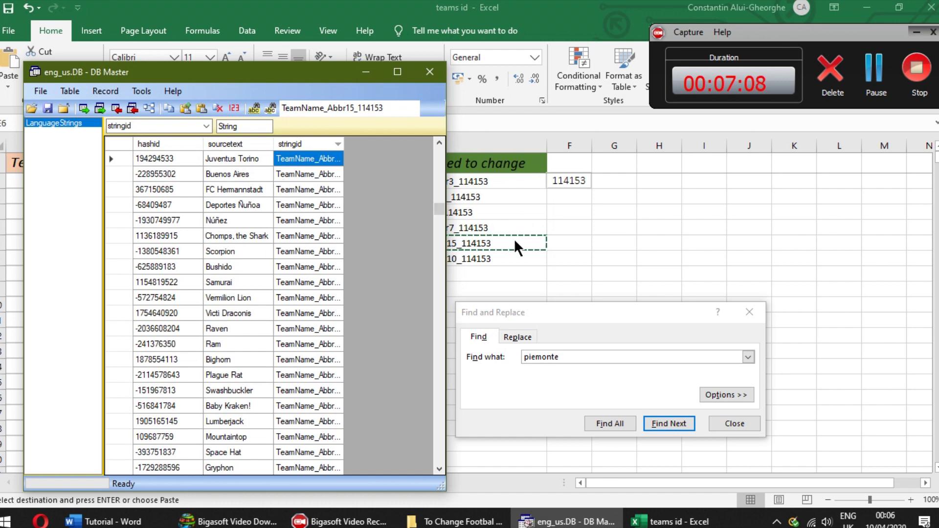
# - Copy TeamName_Abbr10_114153 from the teams id workbook and find its exact match among the string IDs in DB Master
pyautogui.click(504, 257)
pyautogui.hotkey('ctrl', 'c')
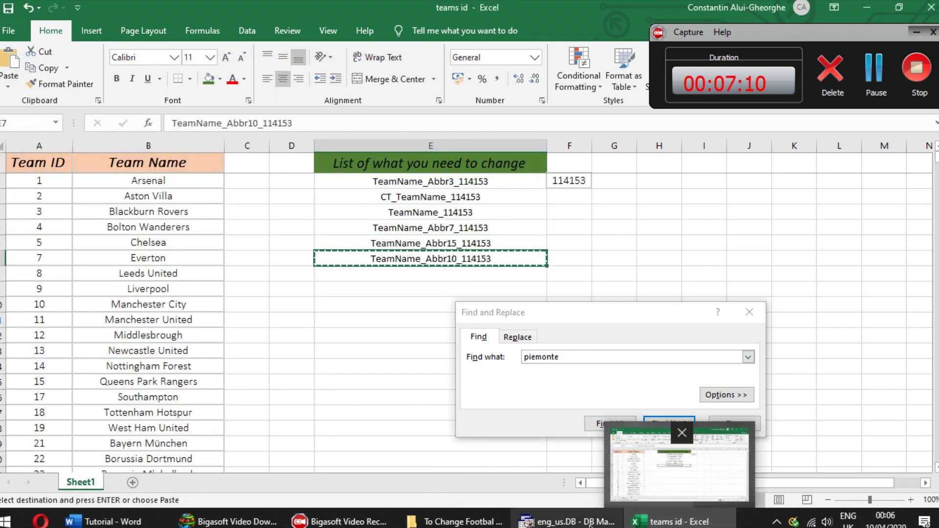
pyautogui.click(567, 522)
pyautogui.moveTo(384, 108); pyautogui.dragTo(267, 117)
pyautogui.hotkey('ctrl', 'v')
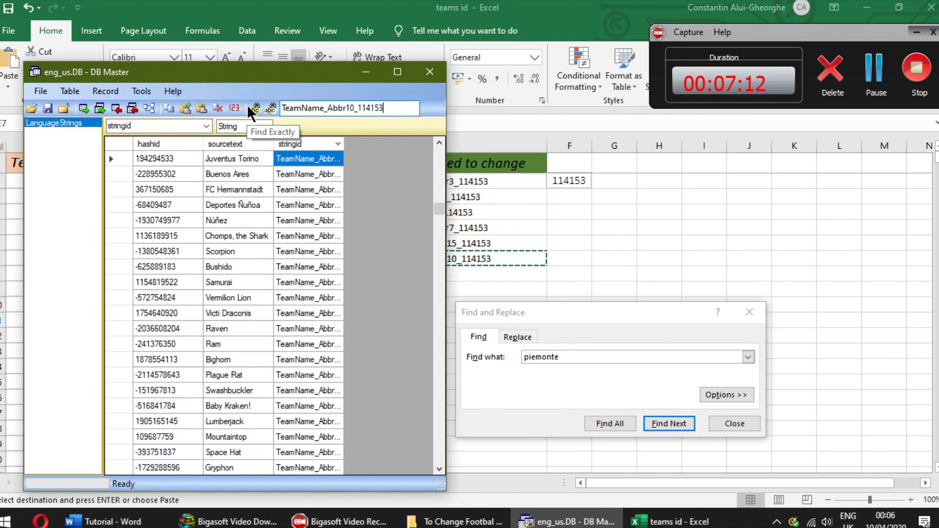
pyautogui.click(254, 107)
# - Replace the source text of TeamName_Abbr10_114153 with "Juventus" and save the eng_us database
pyautogui.click(250, 452)
pyautogui.moveTo(244, 453); pyautogui.dragTo(199, 460)
pyautogui.write('Juventus')
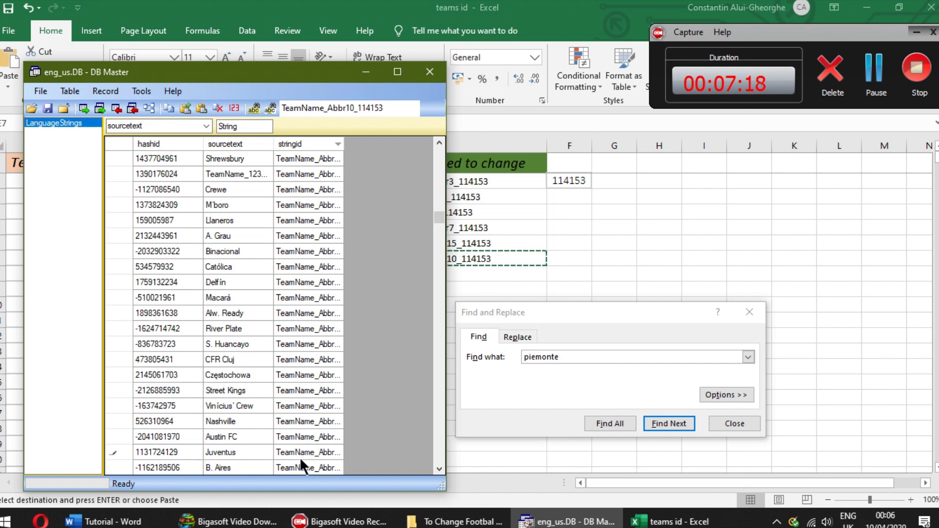
pyautogui.click(312, 454)
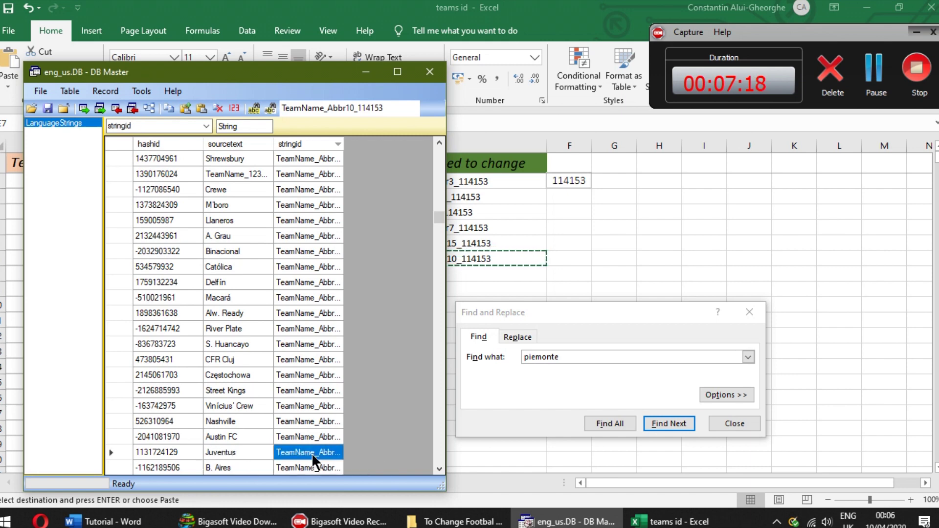
pyautogui.click(47, 108)
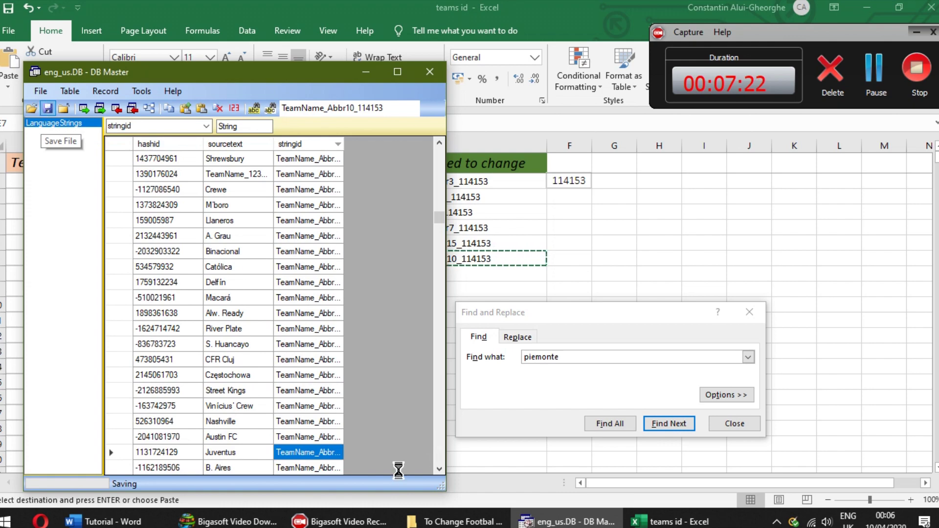
# - Switch to the Tutorial document in Word and add list item 4 reading "At the end we need to save"
pyautogui.click(102, 522)
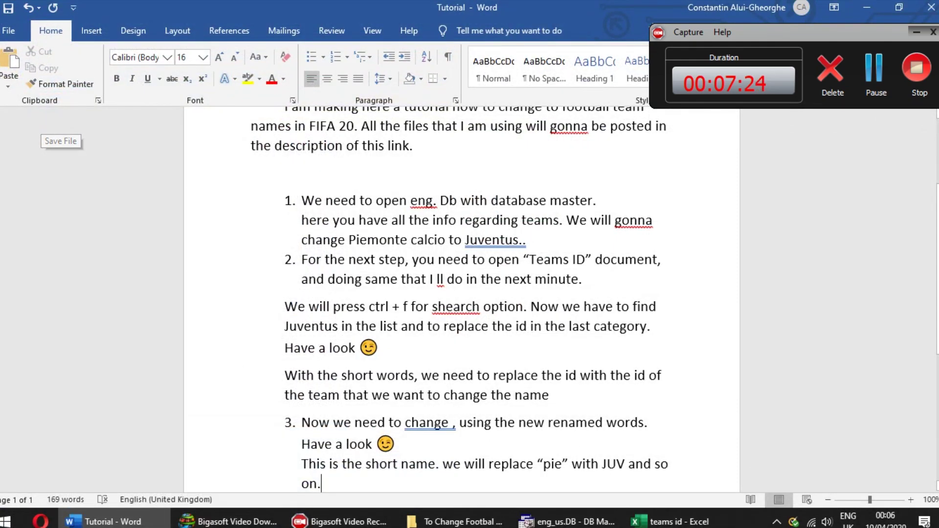
pyautogui.press('Return')
pyautogui.press('Return')
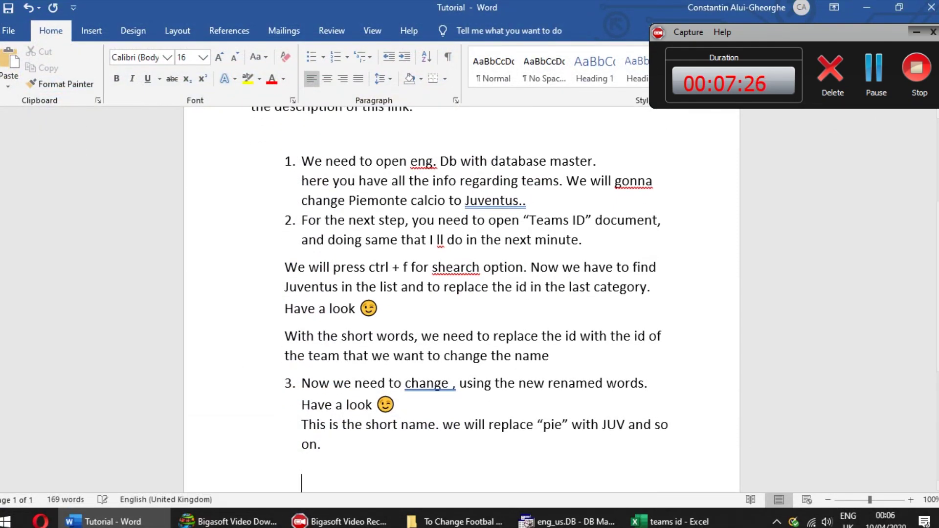
pyautogui.write('4. athj')
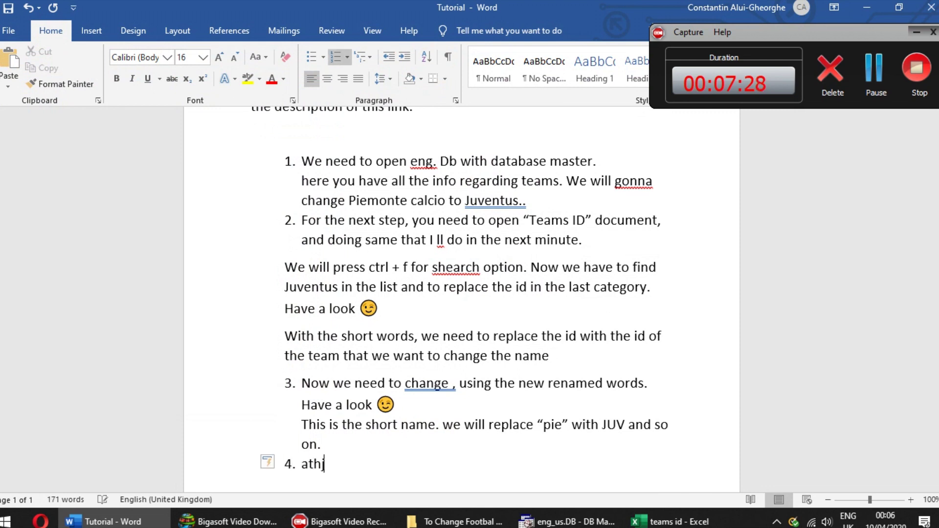
pyautogui.press('BackSpace')
pyautogui.press('BackSpace')
pyautogui.press('BackSpace')
pyautogui.write('At the end we need to sa')
pyautogui.press('BackSpace')
pyautogui.write('save')
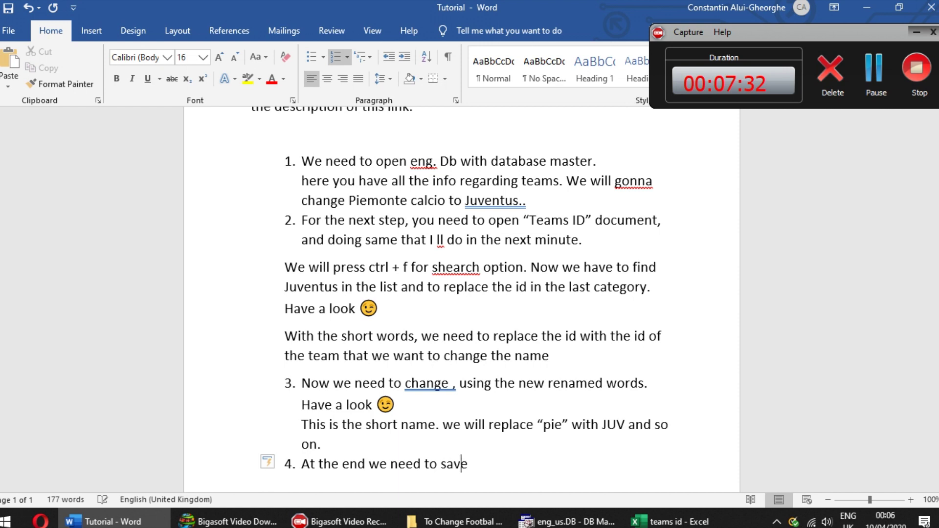
# - Continue list item 4 with ", and to import in fifa with frosty manager and to make a mod."
pyautogui.write(', and to import in frosty')
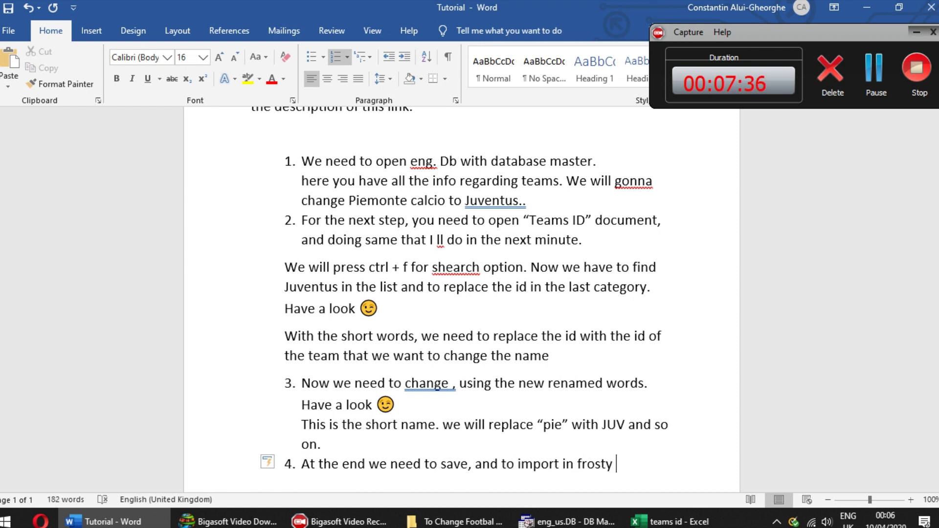
pyautogui.press('BackSpace')
pyautogui.press('BackSpace')
pyautogui.press('BackSpace')
pyautogui.press('BackSpace')
pyautogui.press('BackSpace')
pyautogui.press('BackSpace')
pyautogui.write('ifa with frost mana')
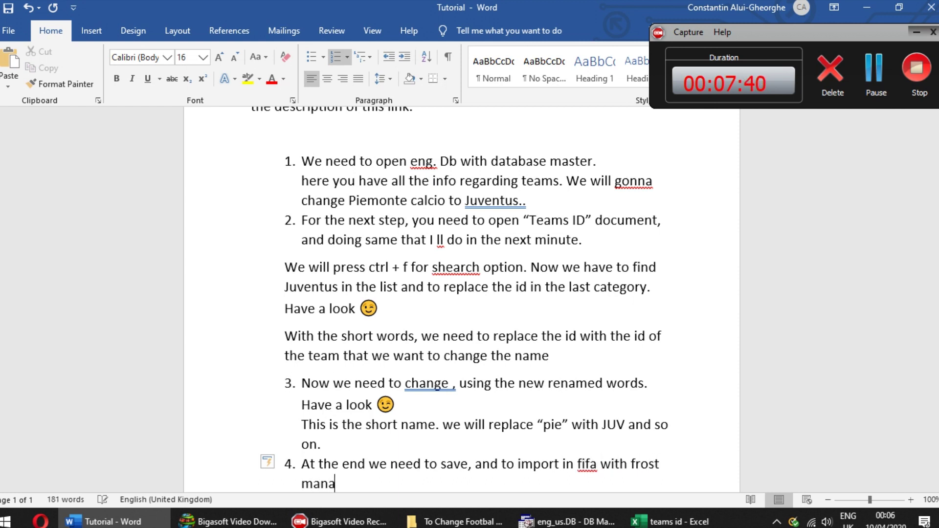
pyautogui.press('BackSpace')
pyautogui.press('BackSpace')
pyautogui.write('y manager')
pyautogui.write(' and to make a mod.')
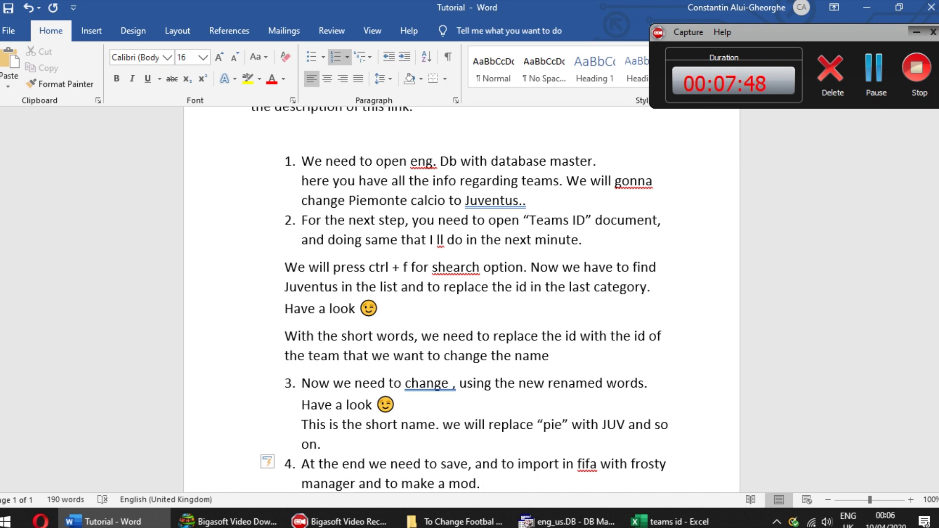
# - Switch back to DB Master, save the eng_us database once more and close the program
pyautogui.click(528, 470)
pyautogui.click(40, 91)
pyautogui.click(55, 122)
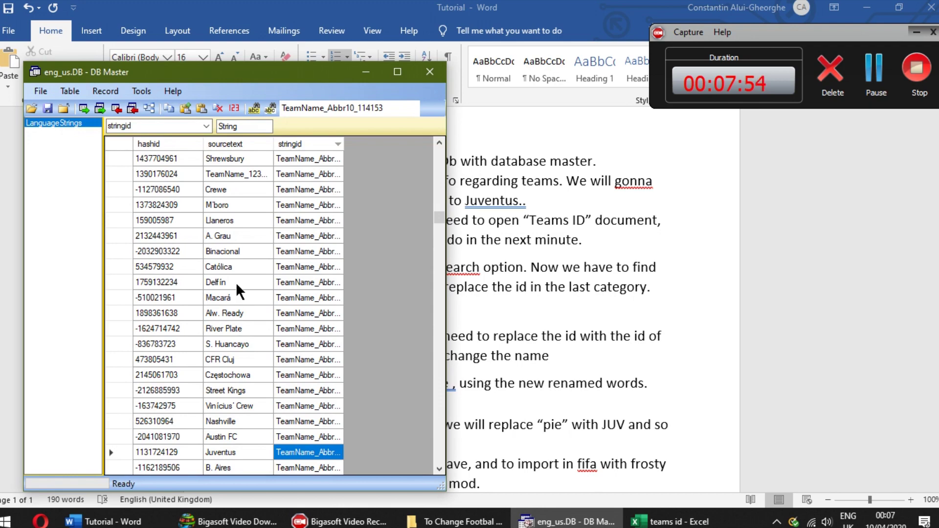
pyautogui.click(430, 72)
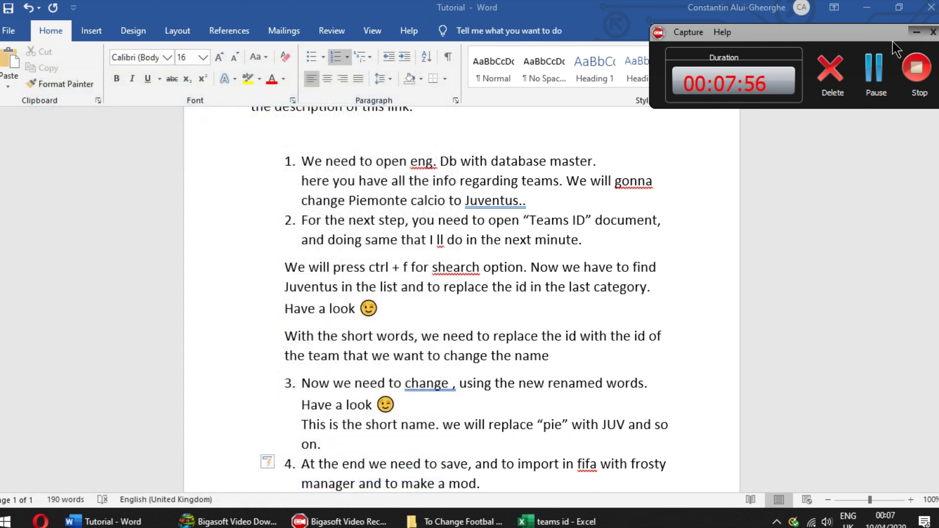
# - Minimize the Tutorial document, close the teams id workbook without saving, and close the To Change Footbal Team Names folder
pyautogui.click(880, 8)
pyautogui.click(867, 7)
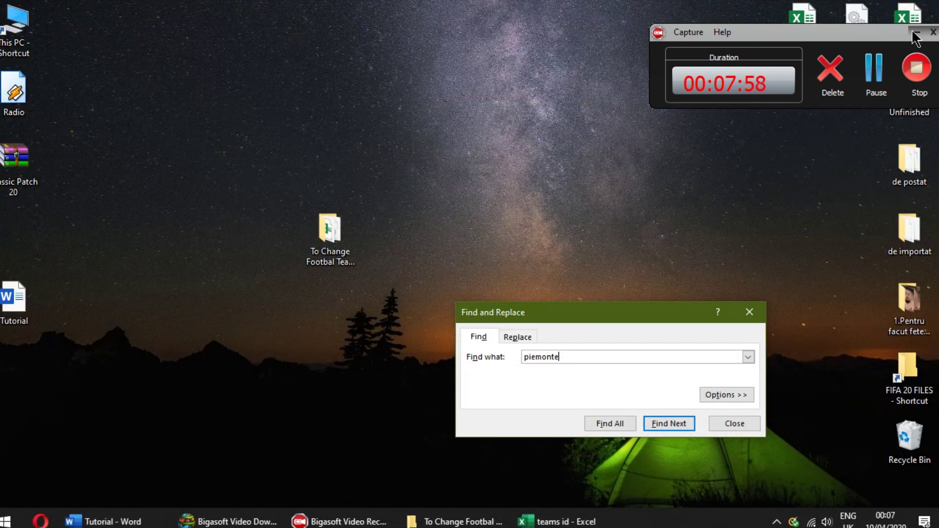
pyautogui.click(749, 312)
pyautogui.click(558, 521)
pyautogui.click(931, 7)
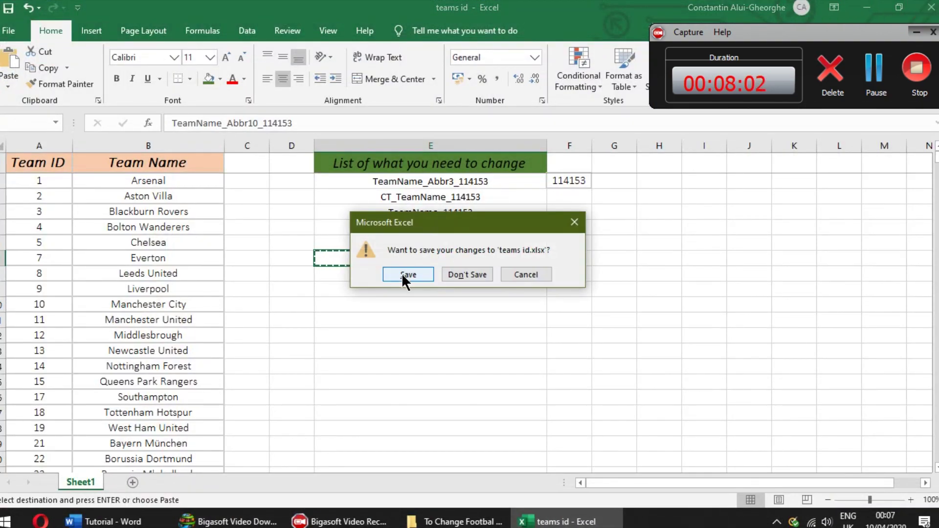
pyautogui.click(466, 276)
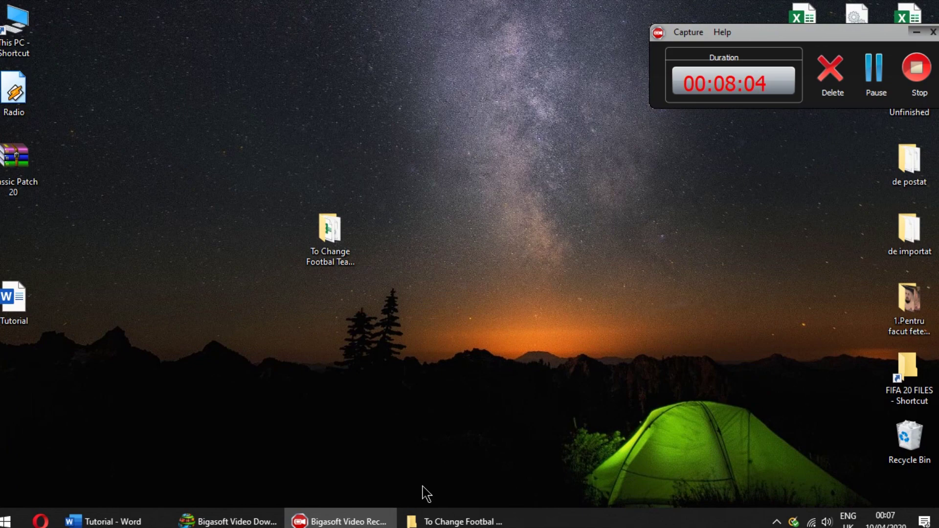
pyautogui.click(457, 522)
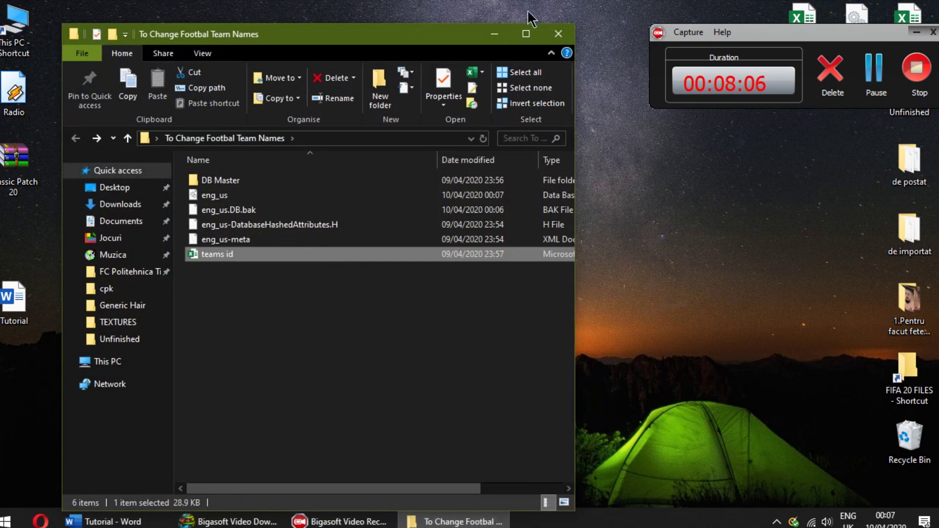
pyautogui.click(560, 33)
# - Launch Frosty Editor with the FIFA 20 configuration, skip the profile SDK update and open the Legacy Explorer
pyautogui.click(10, 522)
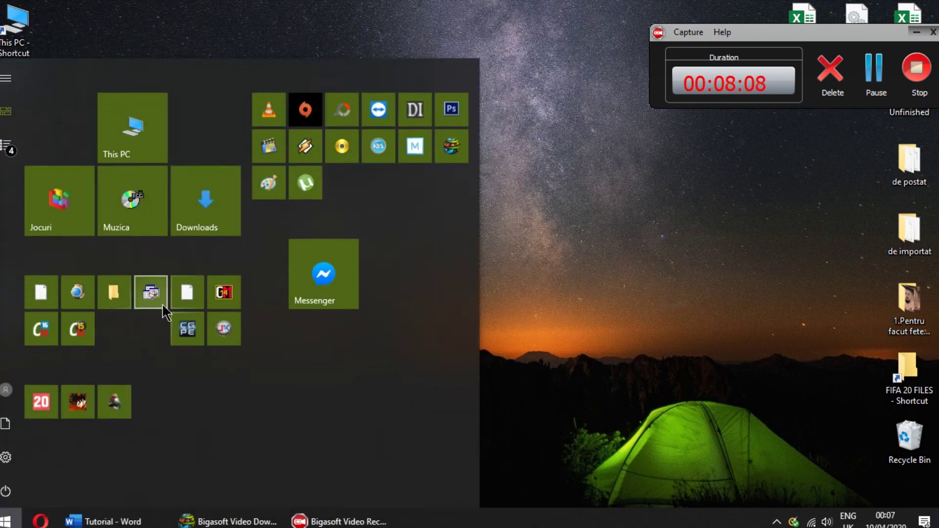
pyautogui.click(189, 304)
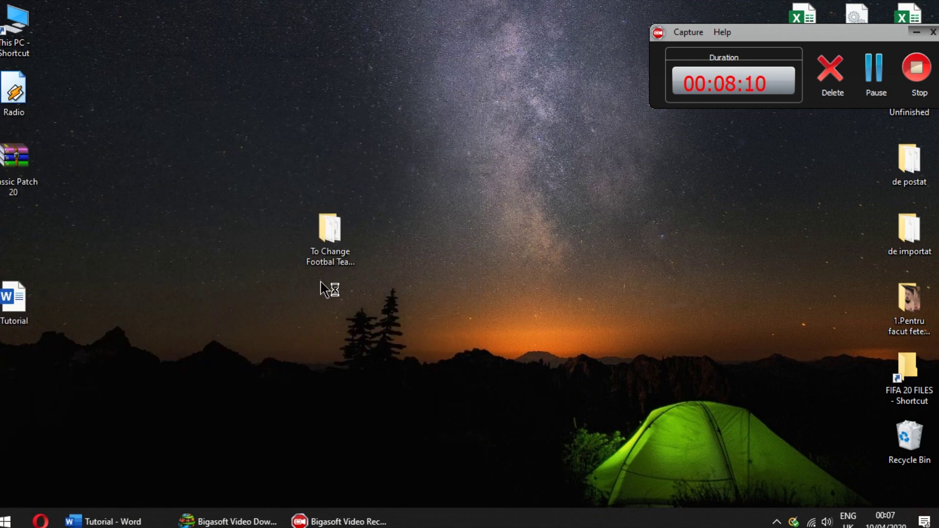
pyautogui.click(471, 265)
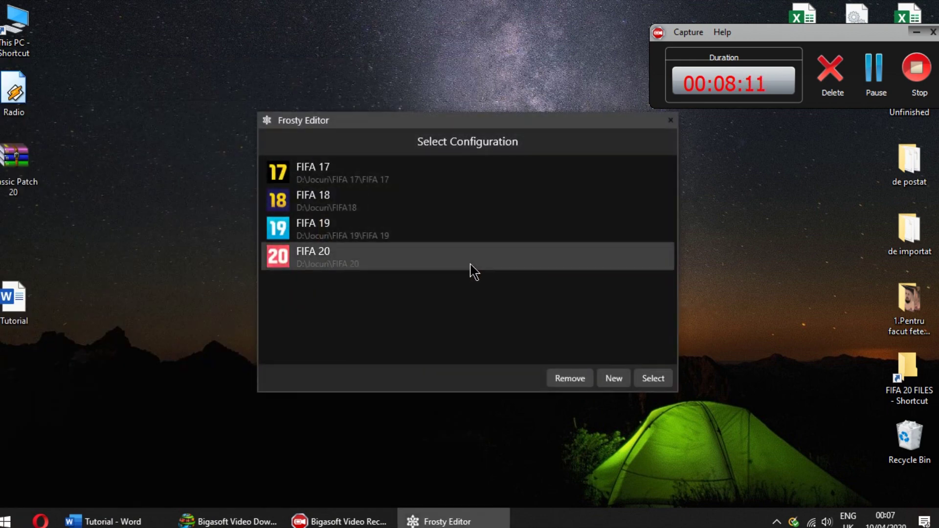
pyautogui.click(639, 378)
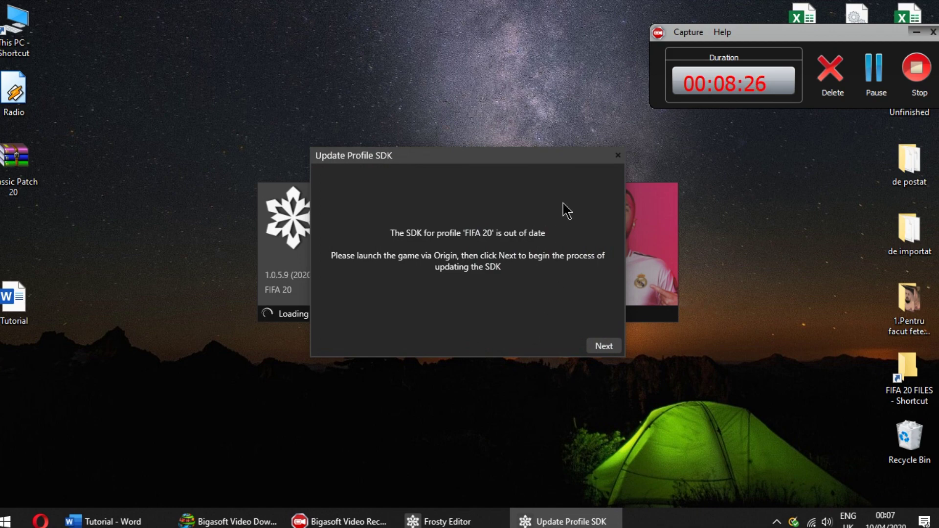
pyautogui.click(616, 157)
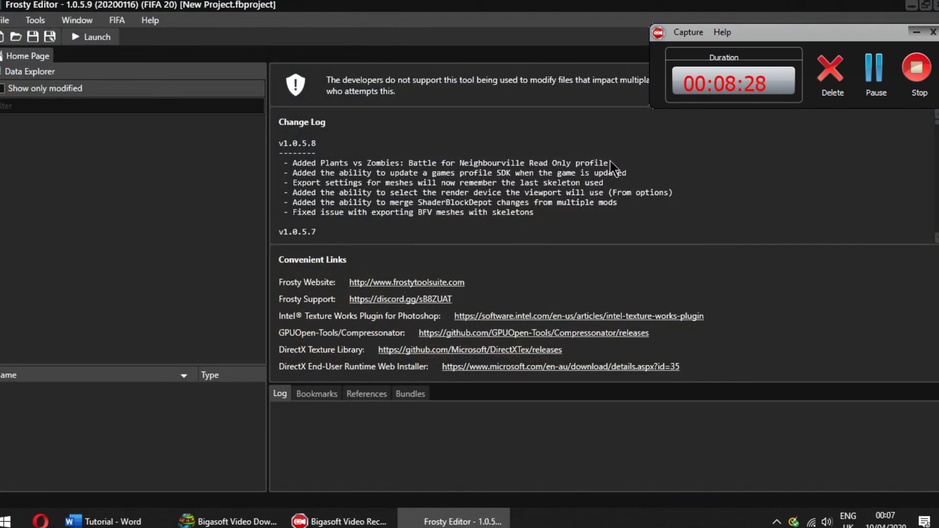
pyautogui.click(117, 20)
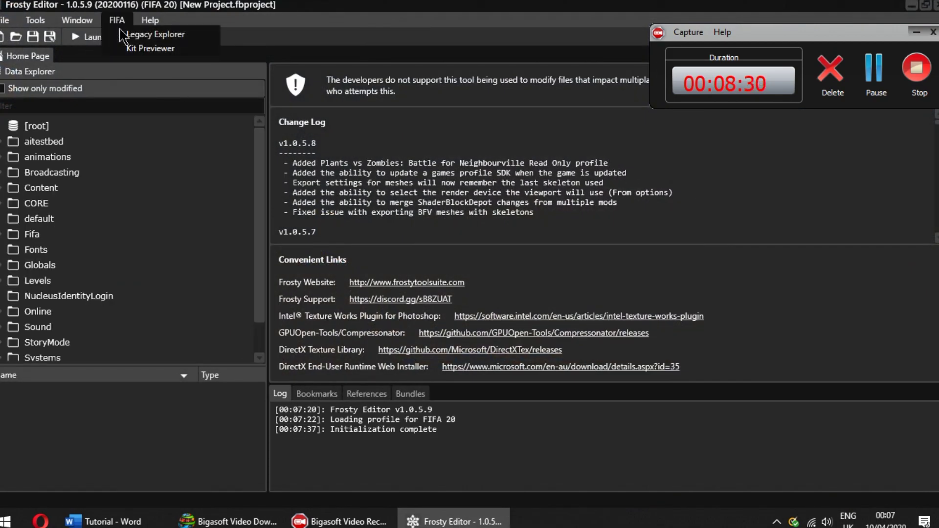
pyautogui.click(172, 35)
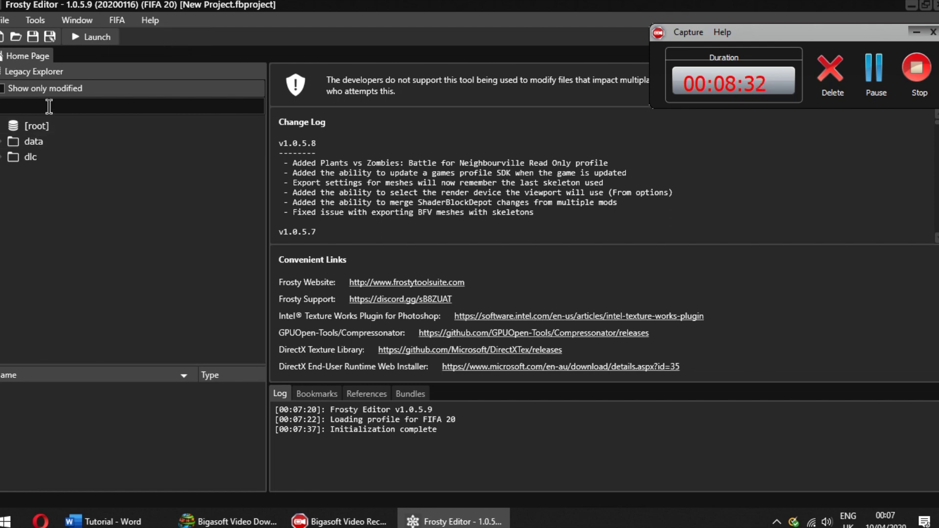
# - Filter the Legacy Explorer by the file name eng_us copied from the To Change Footbal Team Names folder, and open data/loc
pyautogui.click(338, 522)
pyautogui.click(333, 250)
pyautogui.doubleClick(334, 251)
pyautogui.click(225, 184)
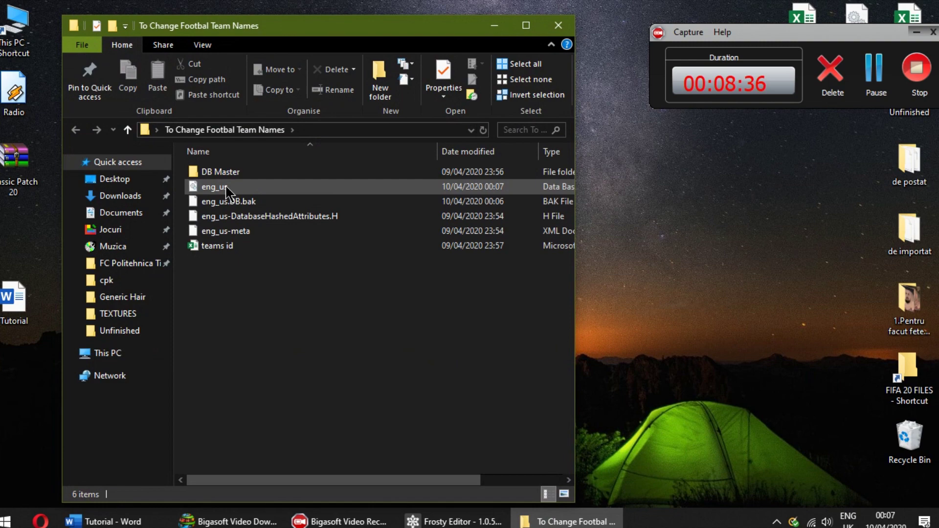
pyautogui.click(226, 184)
pyautogui.hotkey('ctrl', 'c')
pyautogui.click(457, 522)
pyautogui.click(92, 107)
pyautogui.hotkey('ctrl', 'v')
pyautogui.press('Return')
pyautogui.doubleClick(20, 142)
pyautogui.click(8, 157)
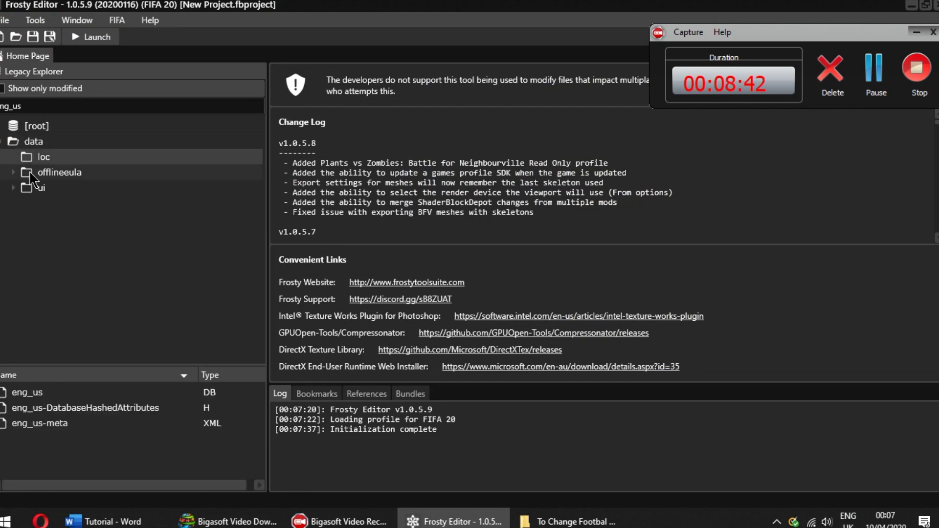
# - Import the edited eng_us.DB from the To Change Footbal Team Names desktop folder into the eng_us DB asset
pyautogui.rightClick(30, 394)
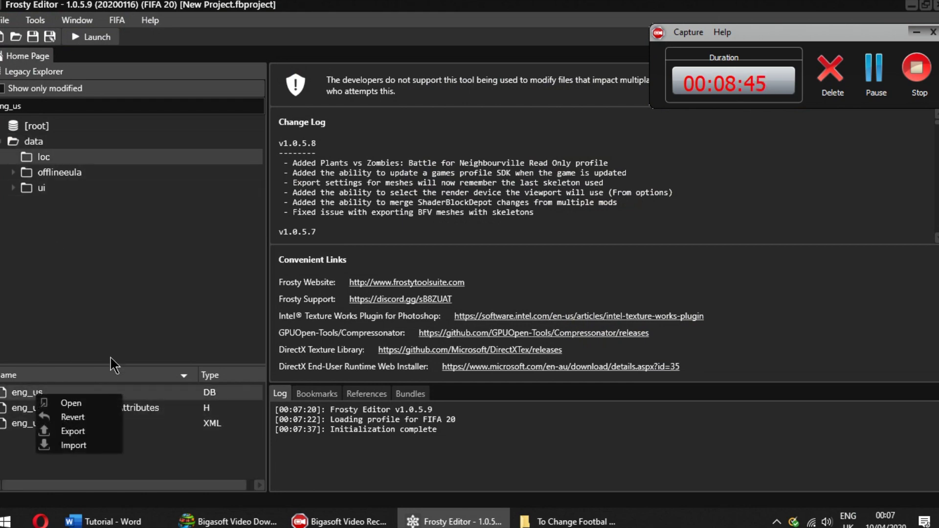
pyautogui.click(89, 446)
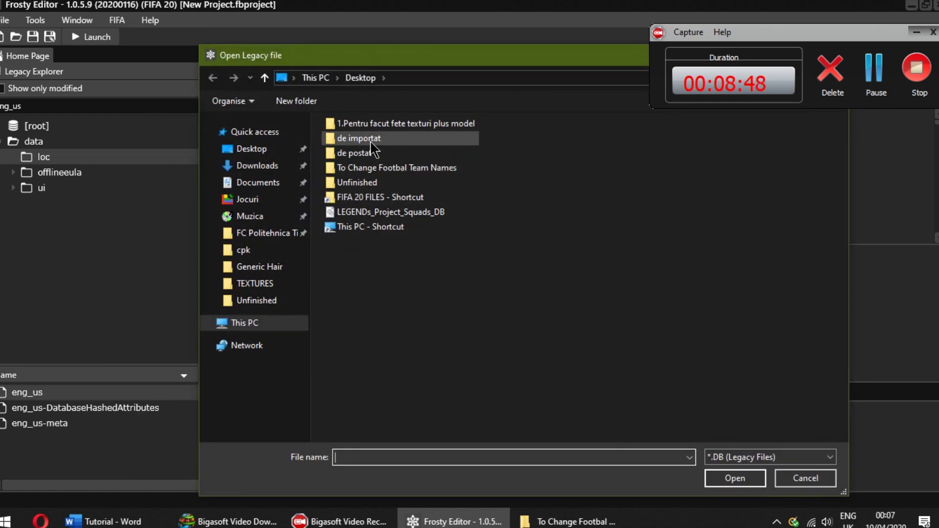
pyautogui.click(422, 171)
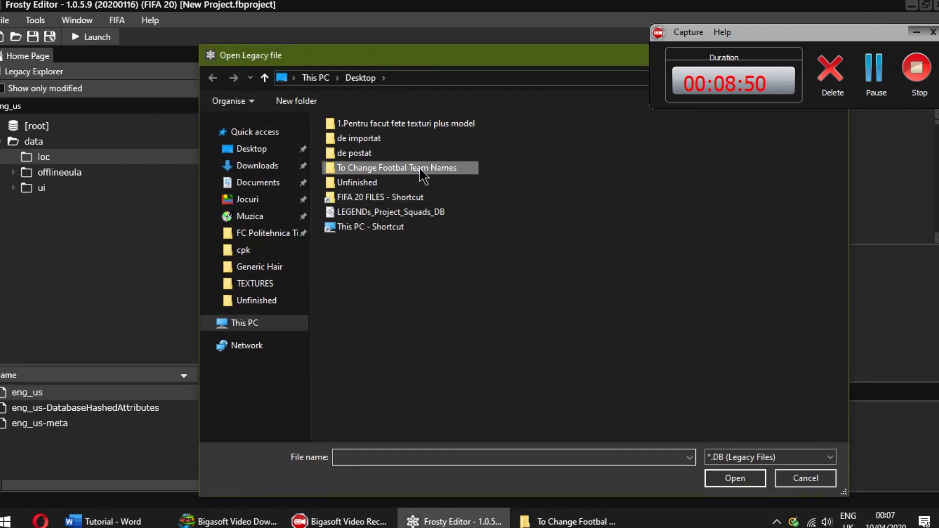
pyautogui.doubleClick(421, 171)
pyautogui.doubleClick(448, 160)
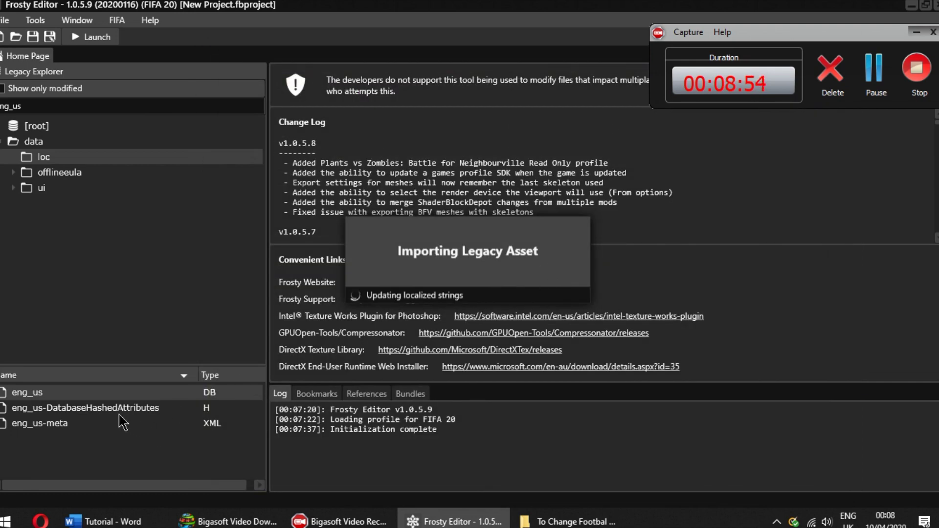
# - Import eng_us-DatabaseHashedAttributes.H from the same folder into the matching H asset
pyautogui.rightClick(98, 409)
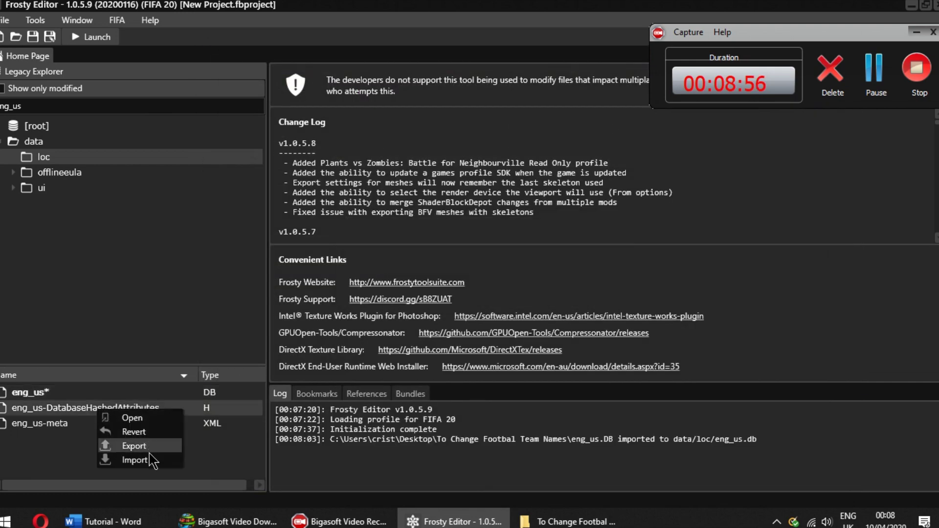
pyautogui.click(142, 460)
pyautogui.click(415, 158)
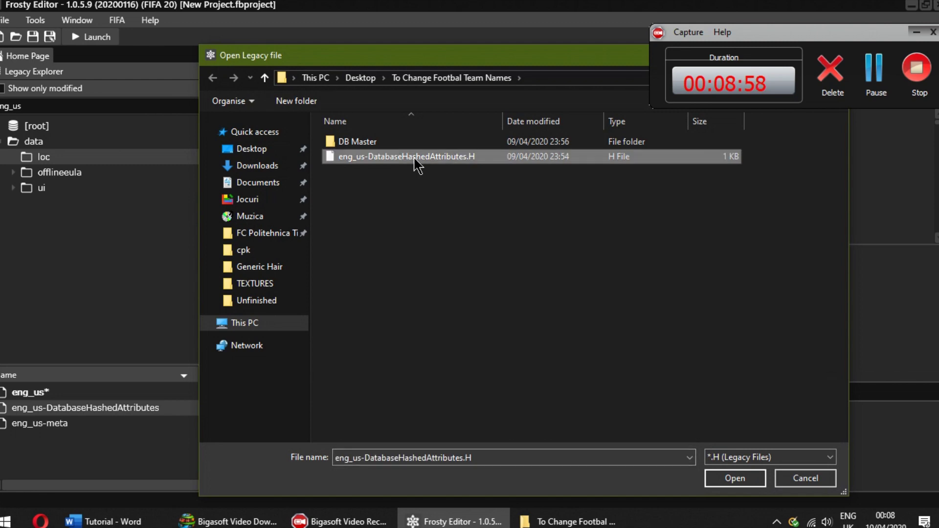
pyautogui.doubleClick(416, 158)
# - Import eng_us-meta.XML from the To Change Footbal Team Names desktop folder into the matching eng_us-meta XML asset
pyautogui.click(46, 424)
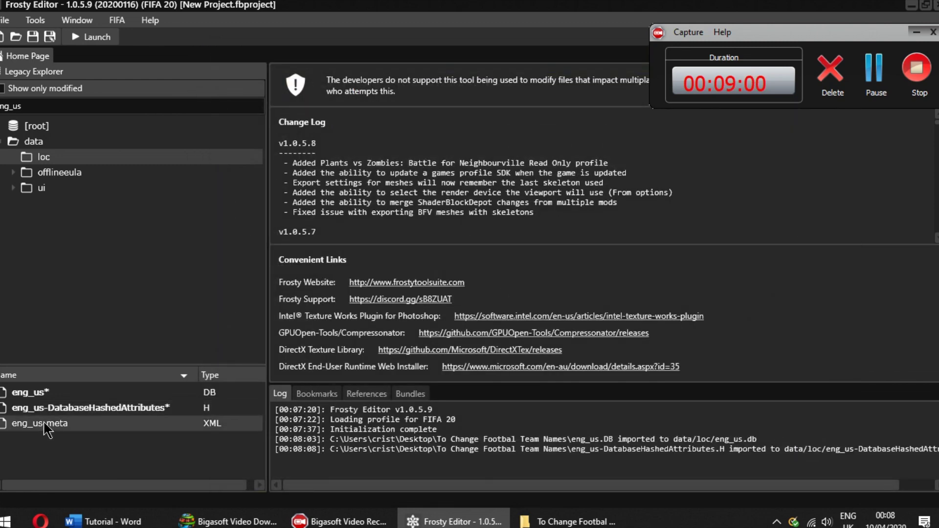
pyautogui.rightClick(44, 424)
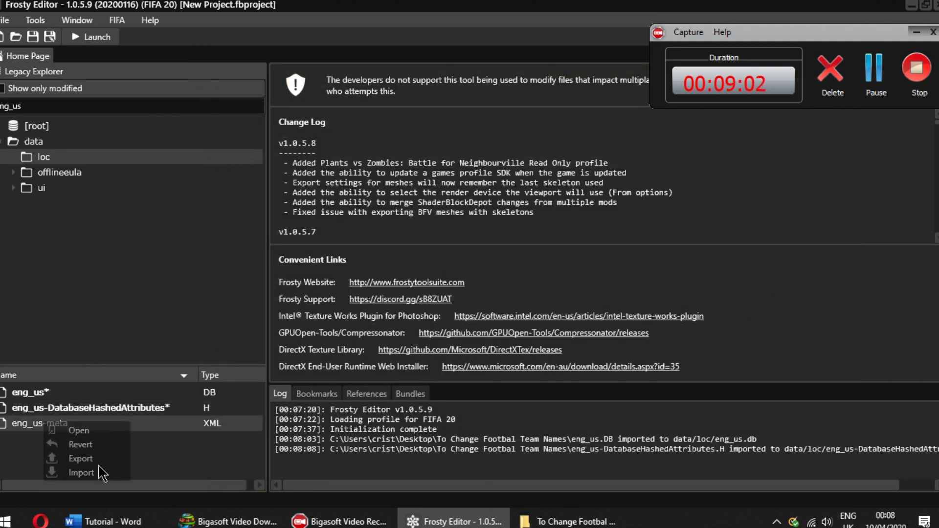
pyautogui.click(101, 473)
pyautogui.click(371, 168)
pyautogui.press('Return')
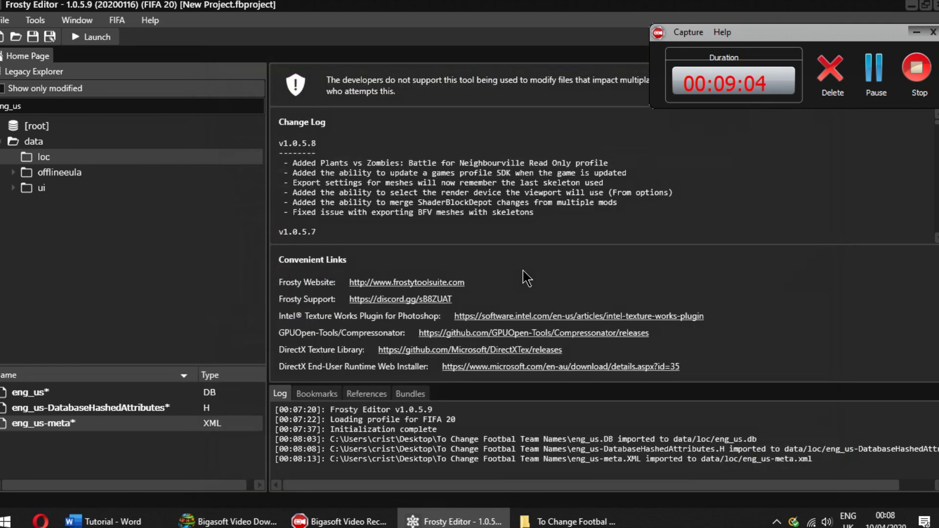
# - Start a mod export titled Language Pack with the author's username, category Language, version v1 and description “Language Updated at 10/04/2020”
pyautogui.click(7, 20)
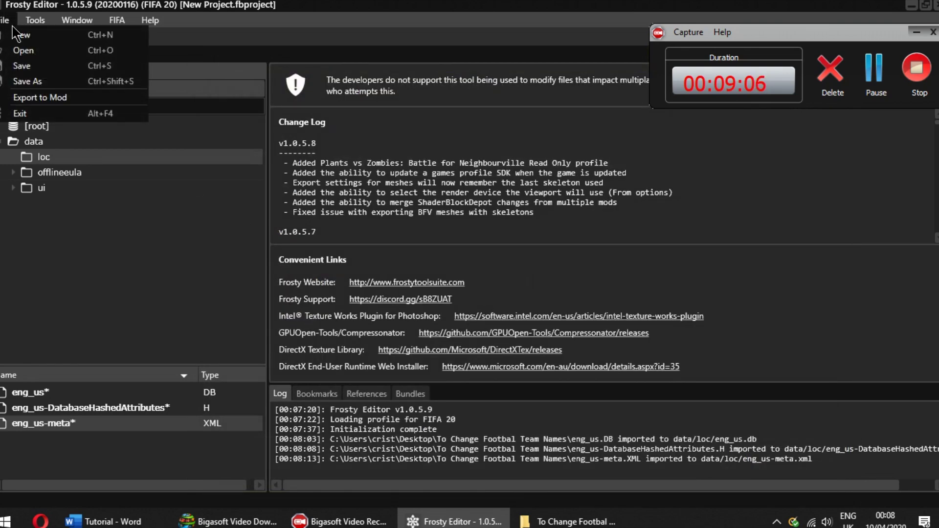
pyautogui.click(59, 98)
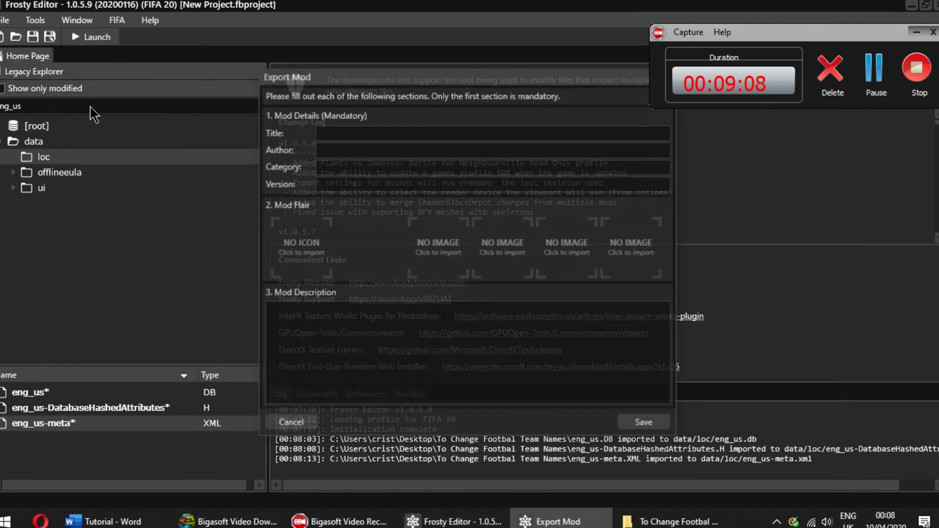
pyautogui.click(359, 133)
pyautogui.write('Language')
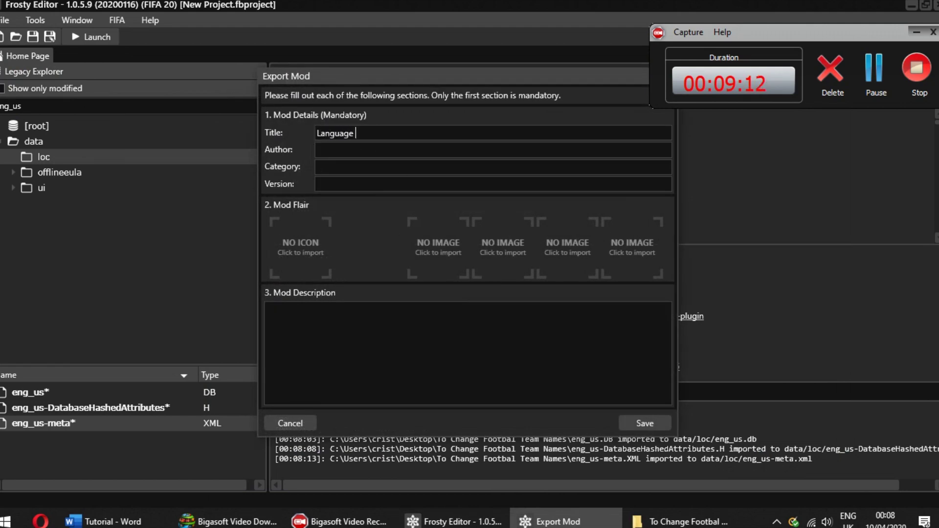
pyautogui.write(' Pack')
pyautogui.write('Languag')
pyautogui.write('v1')
pyautogui.click(432, 329)
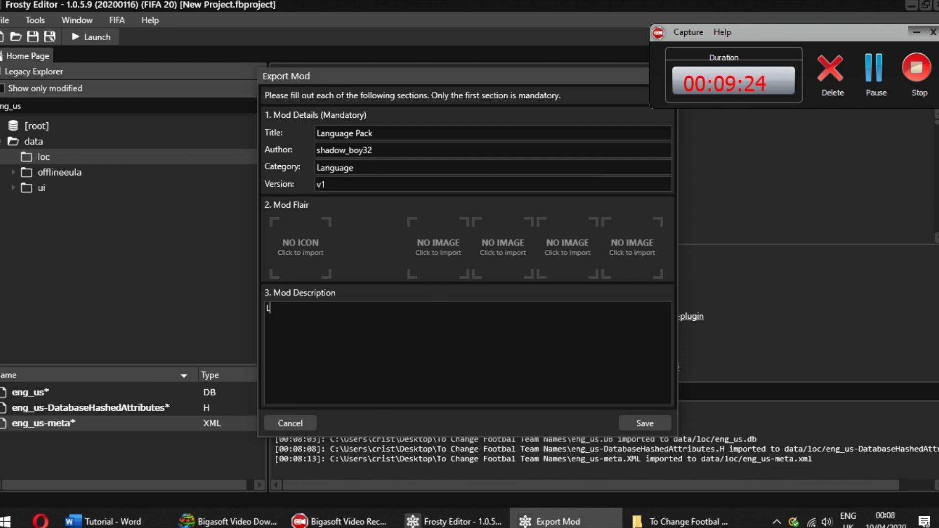
pyautogui.write('Language Updated at 10/04/2020')
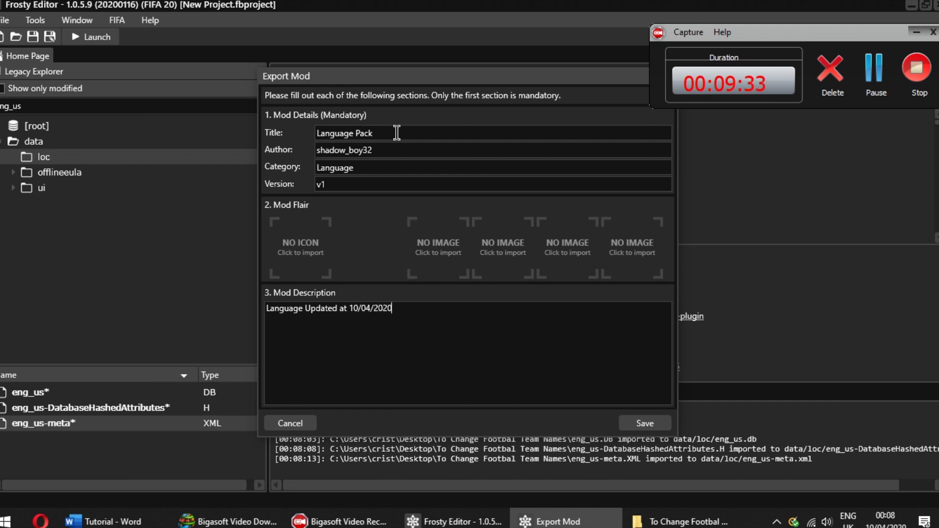
# - Reuse the mod title as file name and save the mod to the Desktop as Language Pack.fbmod
pyautogui.tripleClick(360, 130)
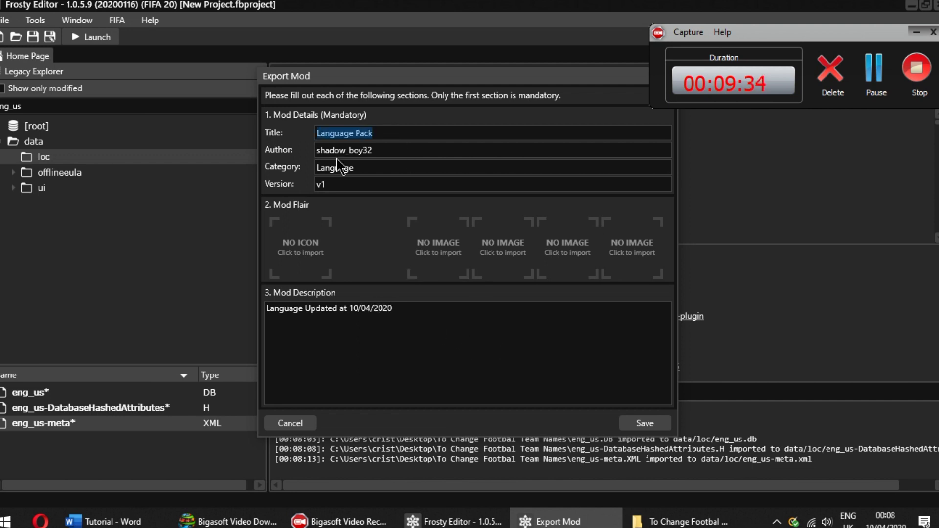
pyautogui.click(645, 423)
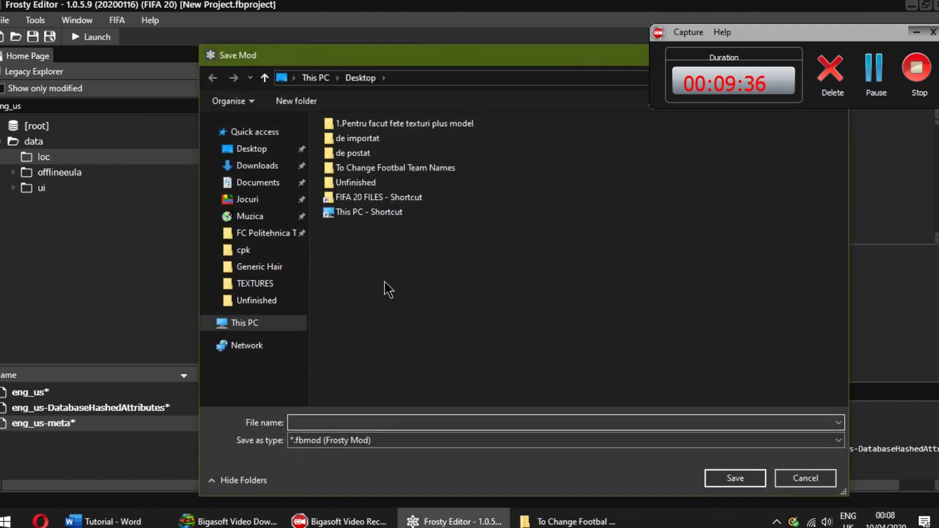
pyautogui.press('Return')
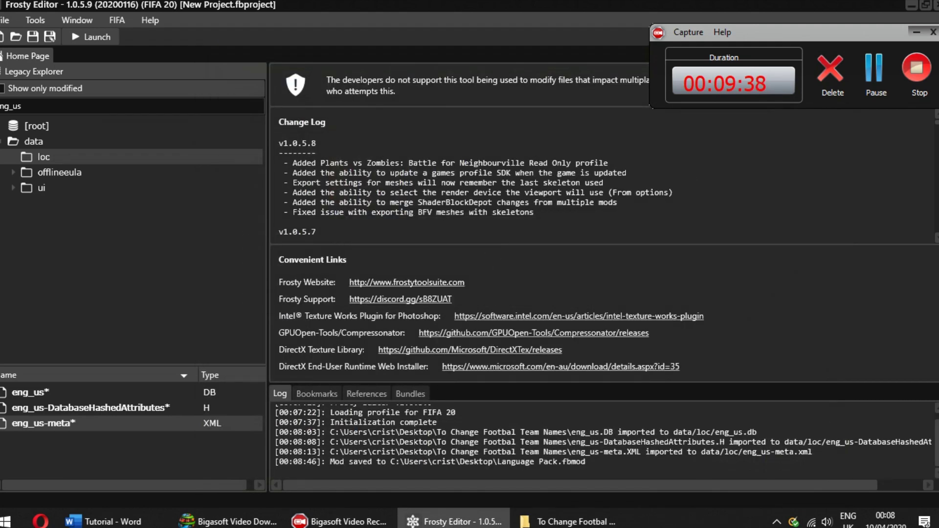
# - Close Frosty Editor, saving the project changes to the Desktop as Language Project
pyautogui.click(935, 5)
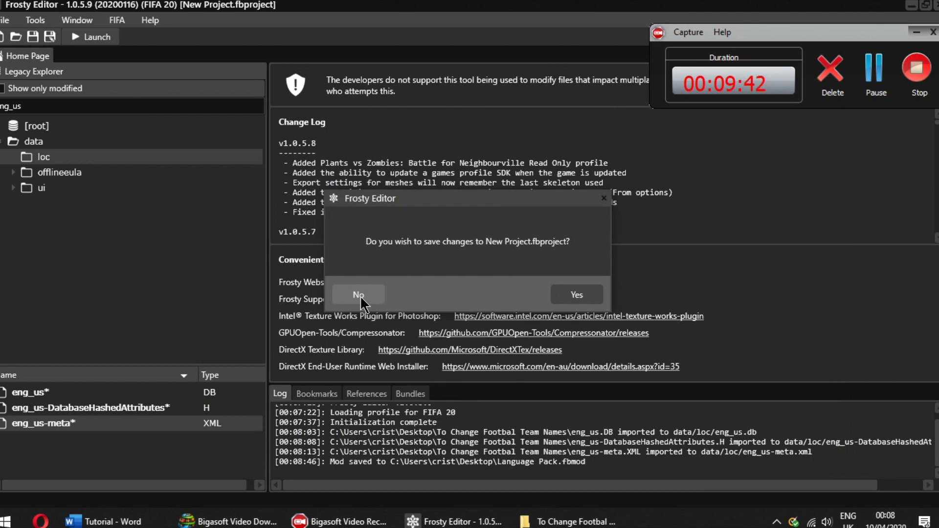
pyautogui.click(577, 295)
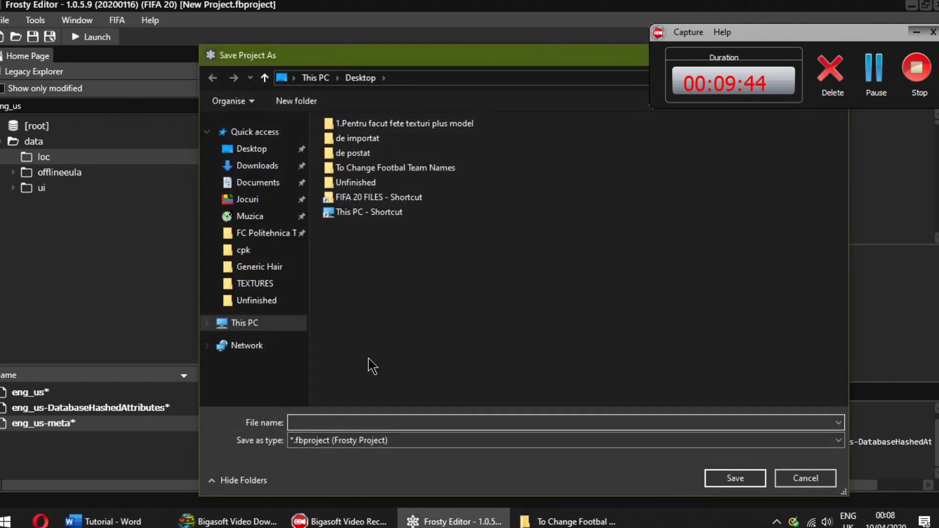
pyautogui.write('Languag')
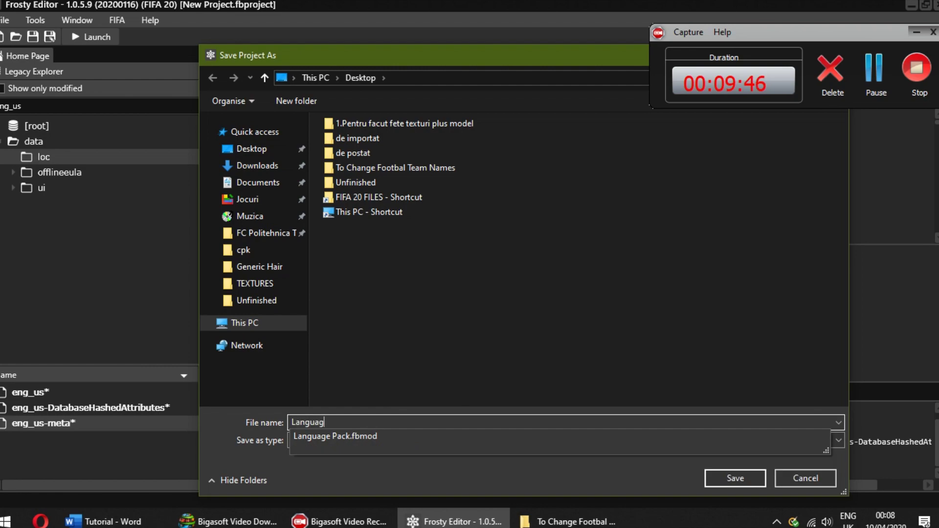
pyautogui.write('e Project')
pyautogui.press('Return')
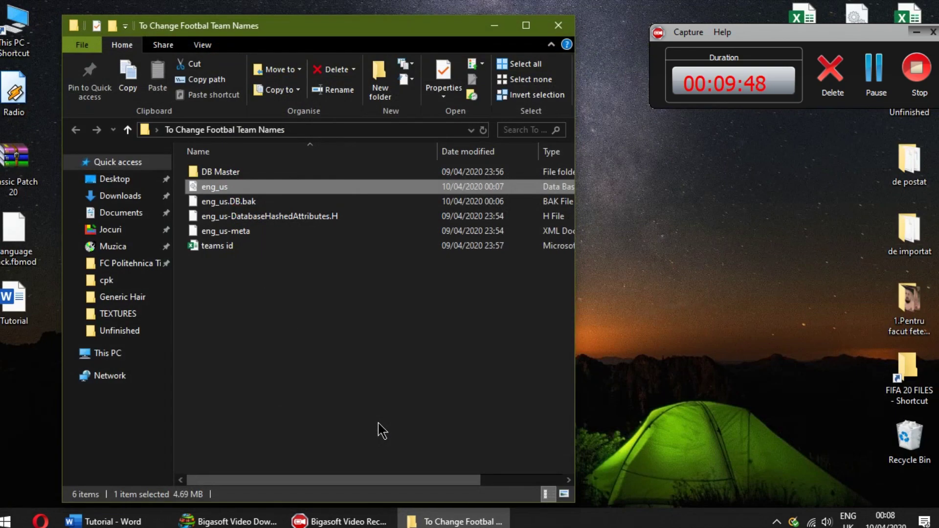
# - In the Tutorial Word document, add below item 4 “Its good if you will save it as a project also, just in case if you”
pyautogui.click(103, 522)
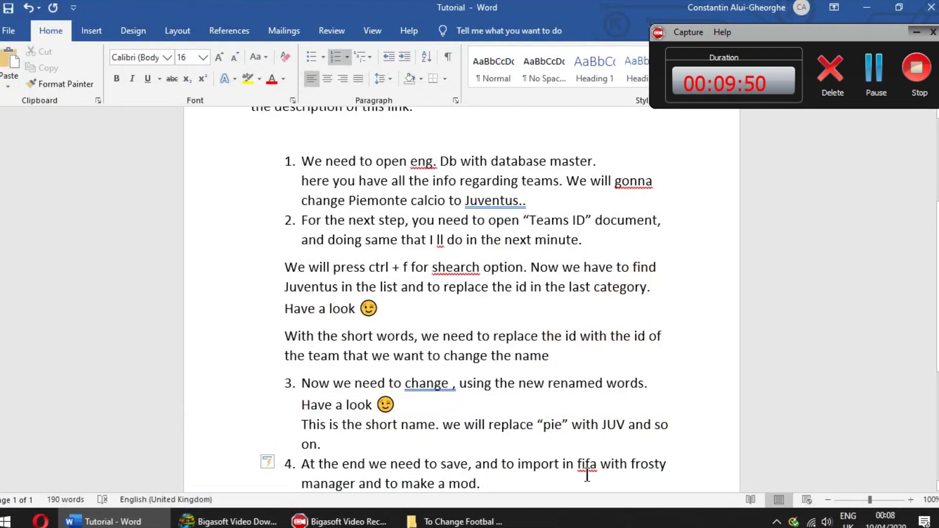
pyautogui.press('Return')
pyautogui.press('BackSpace')
pyautogui.write('I')
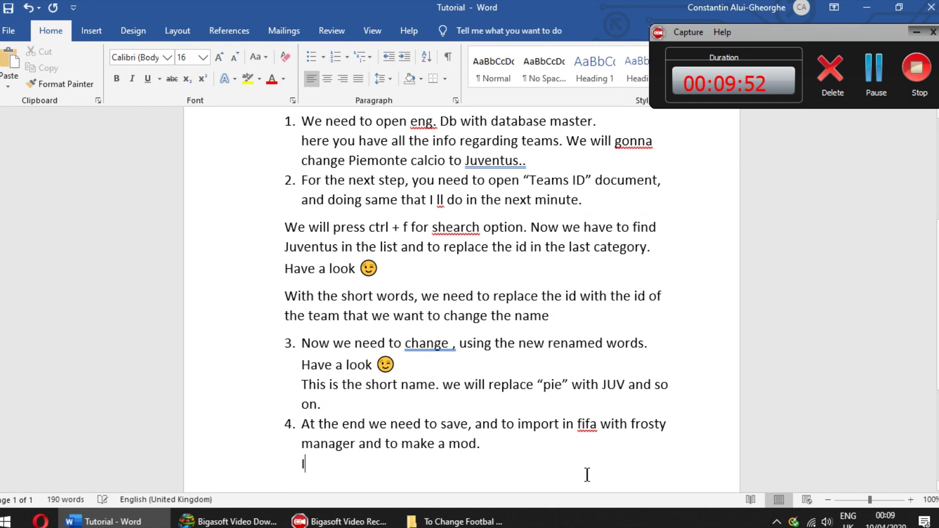
pyautogui.write('s good if you will save i')
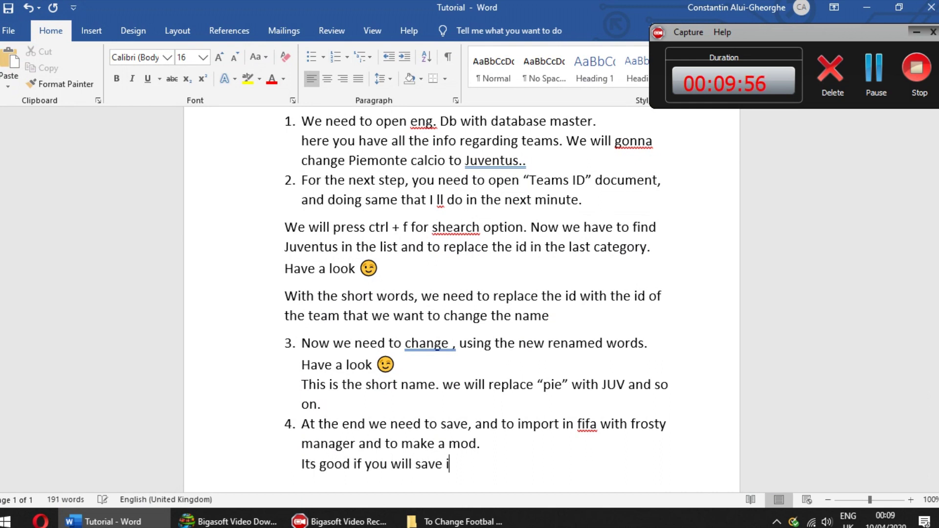
pyautogui.write('t as a project also, just in case if you')
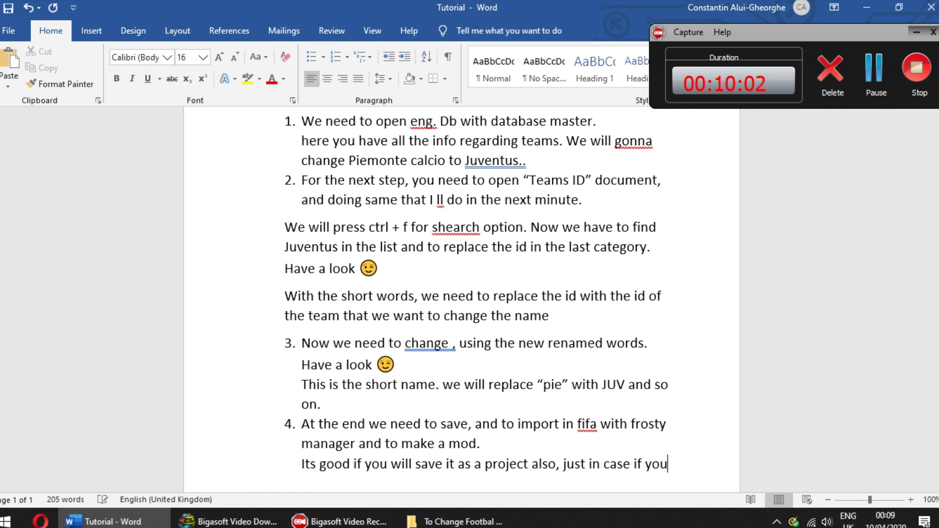
# - Complete the note under item 4 with “want to edit this later on, project will gonna make it easier.”
pyautogui.write(' want to edit this last')
pyautogui.press('BackSpace')
pyautogui.press('BackSpace')
pyautogui.write('ter on, project will gonna make it ')
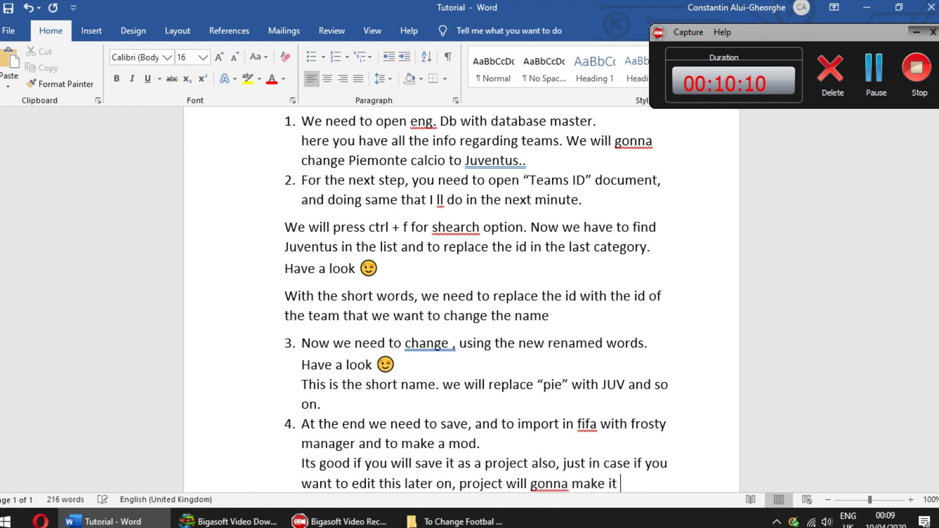
pyautogui.write('easier.')
# - Add list item 5 reading “We need to import this with frosty manager, and we can use it in the game.”
pyautogui.press('Return')
pyautogui.write('5')
pyautogui.press('BackSpace')
pyautogui.press('BackSpace')
pyautogui.write('5')
pyautogui.scroll(-1, 470, 294)
pyautogui.write('. we')
pyautogui.write(' need')
pyautogui.write(' to import this with fros')
pyautogui.write('y')
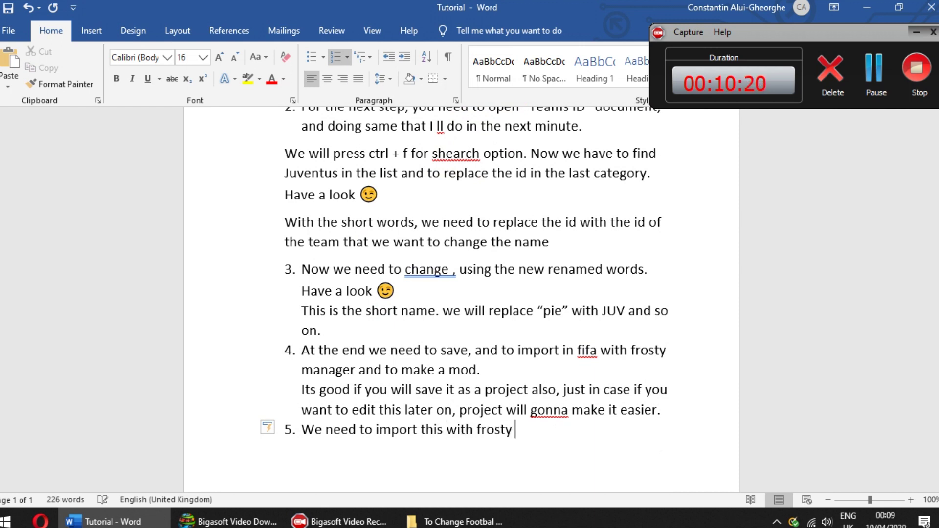
pyautogui.write(' manager, and we c')
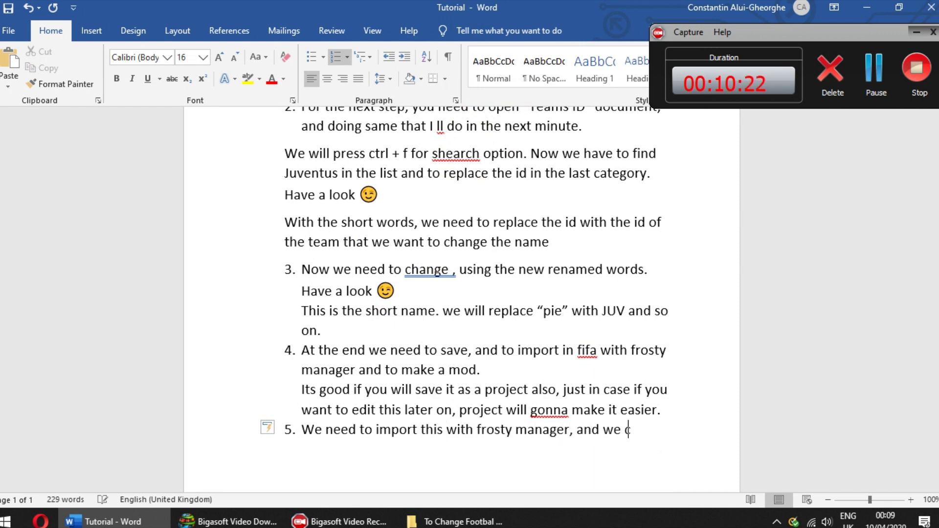
pyautogui.write('an sue i')
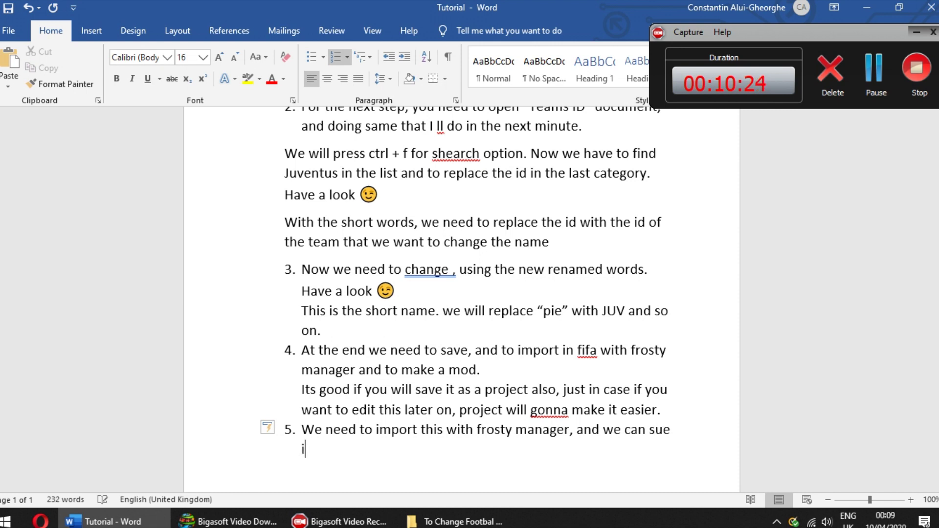
pyautogui.press('BackSpace')
pyautogui.write('use it in the game.')
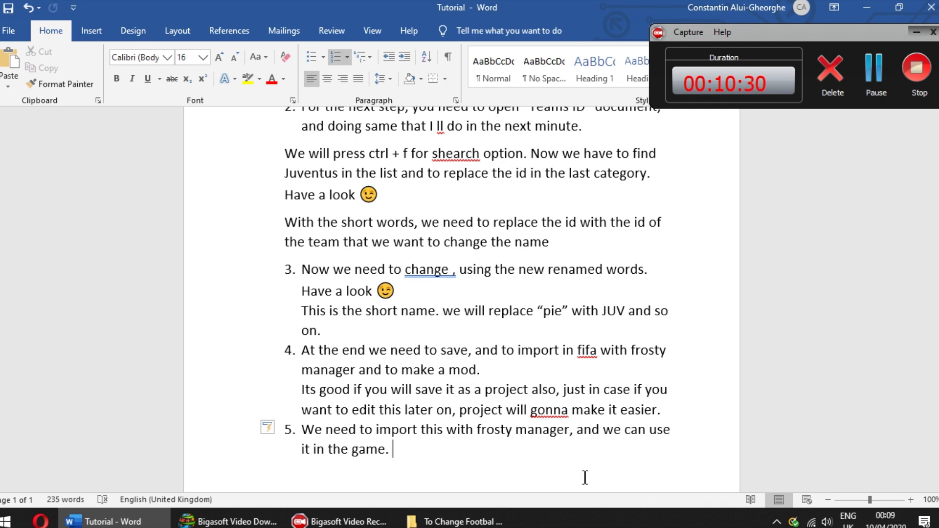
# - Minimize Word, close the To Change Footbal Team Names folder and launch Frosty Mod Manager
pyautogui.click(871, 7)
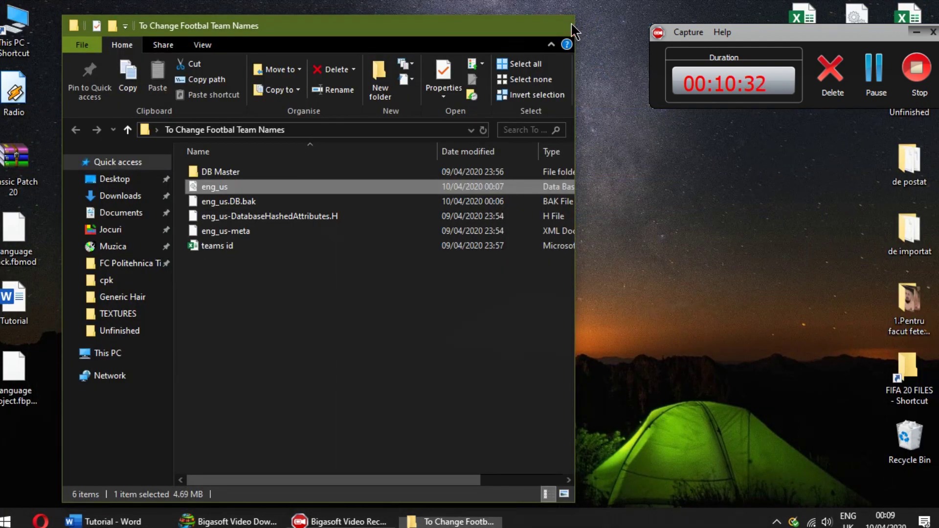
pyautogui.click(559, 26)
pyautogui.click(6, 520)
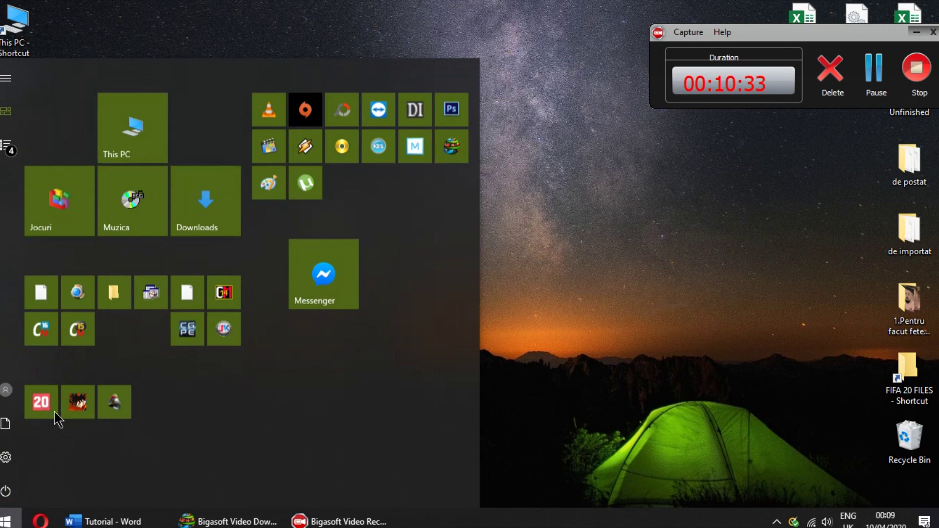
pyautogui.click(42, 296)
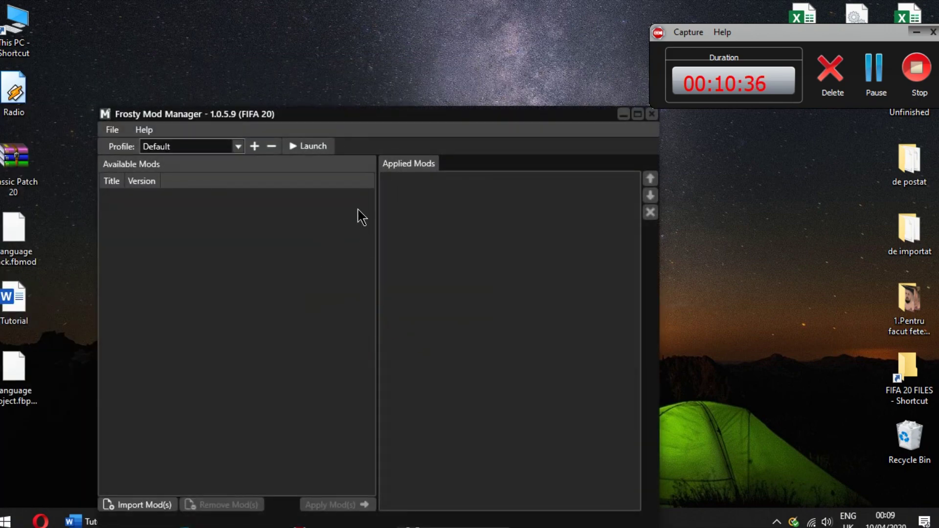
# - Try to import the Language Project file from the desktop into the available mods
pyautogui.moveTo(13, 372); pyautogui.dragTo(237, 245)
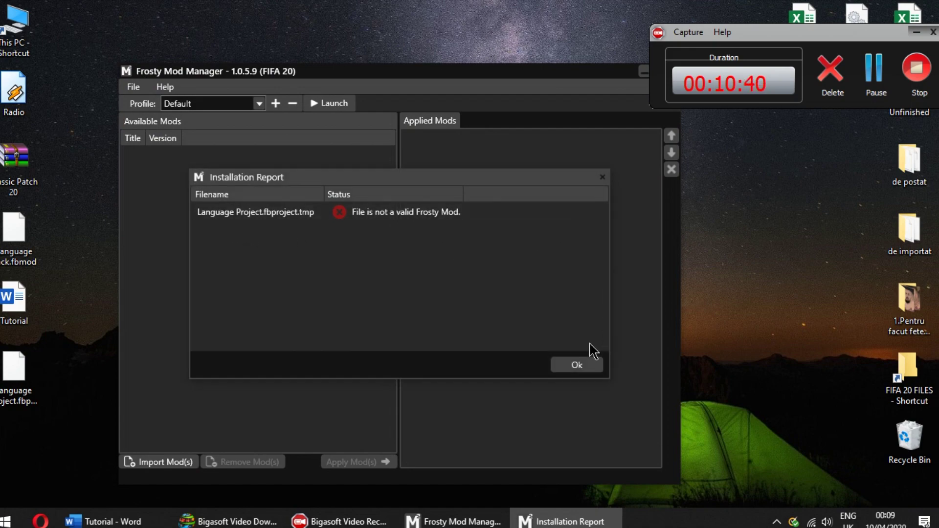
pyautogui.click(575, 365)
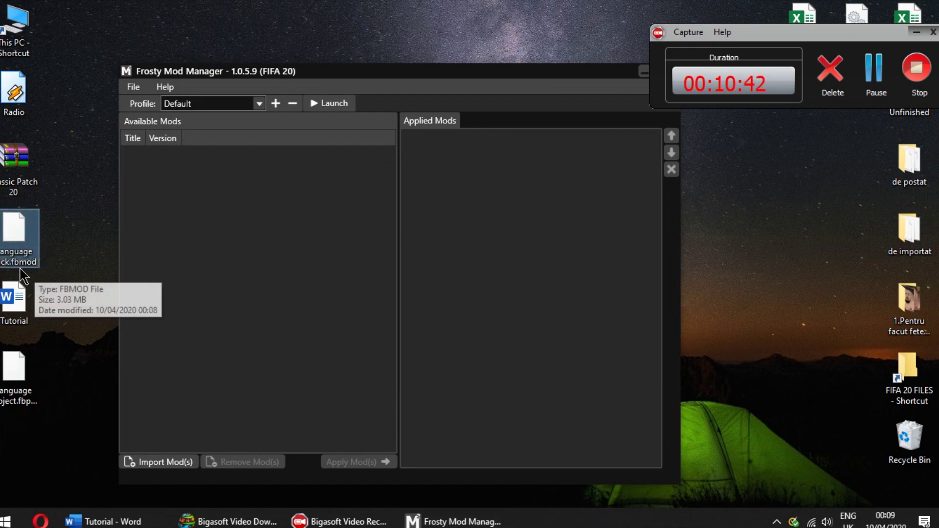
# - Switch to the Tutorial Word document and append “Be carefull, import the fbmod” to item 5
pyautogui.moveTo(357, 522)
pyautogui.click(103, 522)
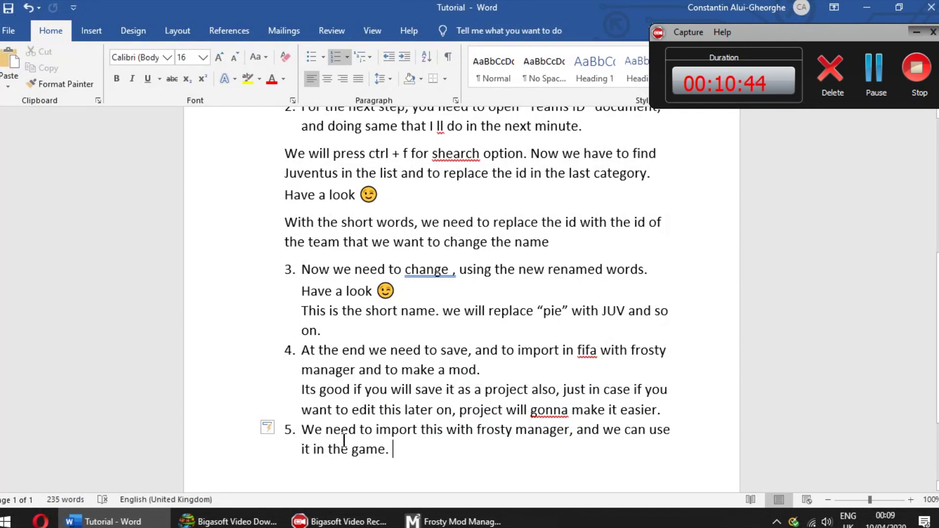
pyautogui.write('Be carefu')
pyautogui.write('ll, import the')
pyautogui.write(' fb,.')
pyautogui.write('mod')
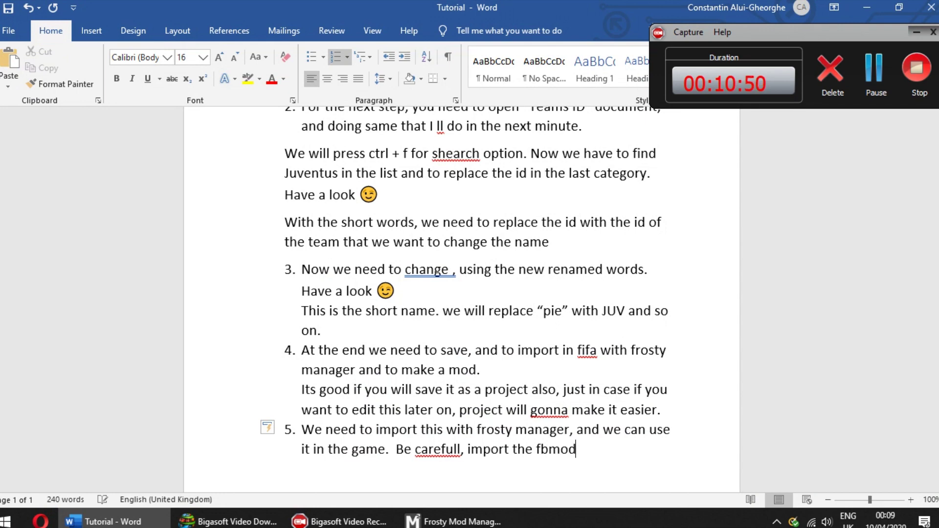
# - Return to Frosty Mod Manager, import Language Pack.fbmod from the desktop and apply the mod
pyautogui.click(112, 522)
pyautogui.moveTo(46, 258); pyautogui.dragTo(253, 216)
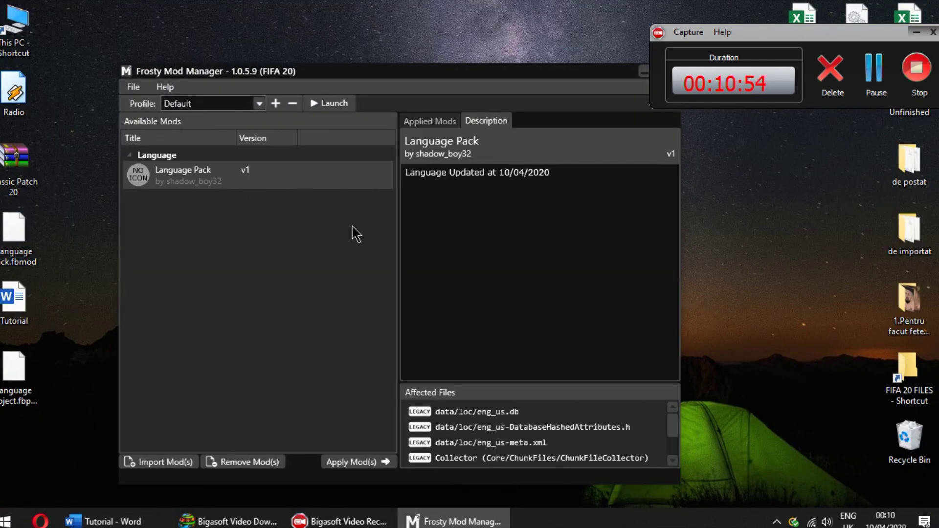
pyautogui.click(374, 462)
# - Launch FIFA 20 with the applied Language Pack mod, accepting the new installation notice, and maximize the game window
pyautogui.click(314, 107)
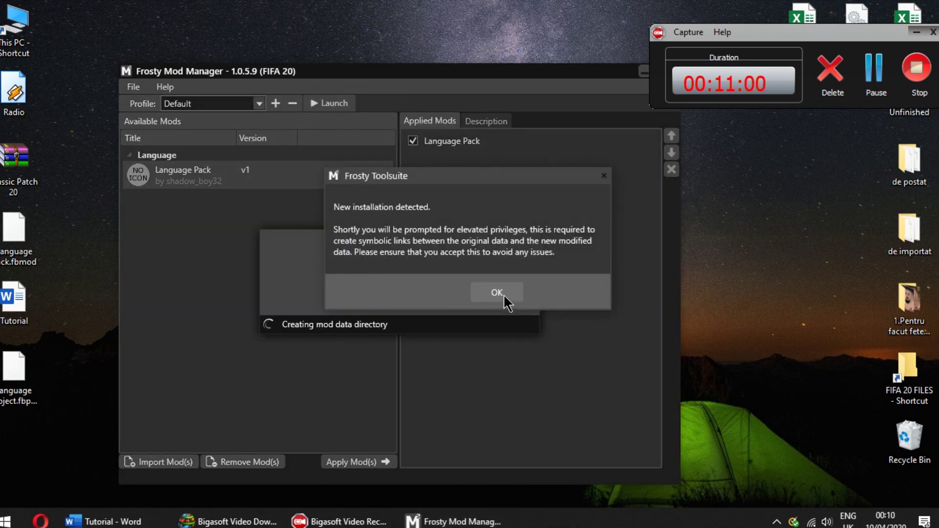
pyautogui.click(503, 294)
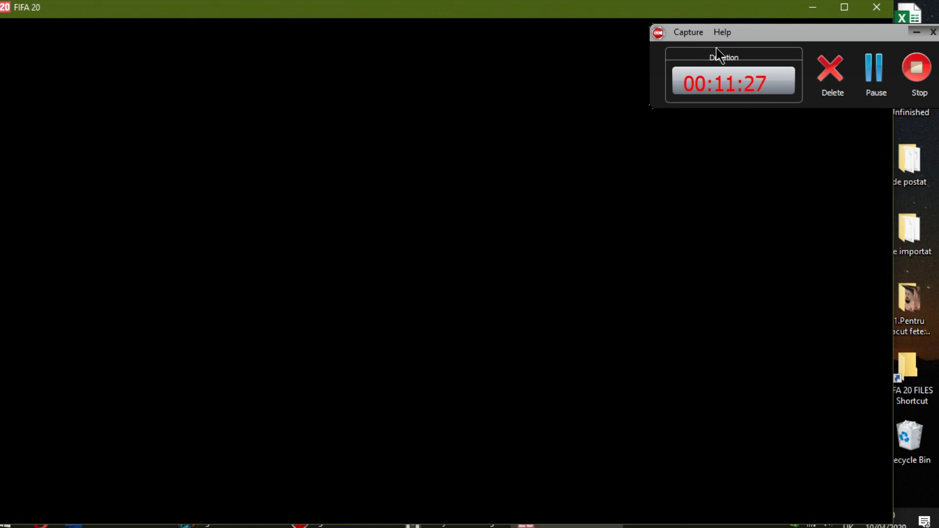
pyautogui.click(845, 7)
pyautogui.moveTo(839, 31); pyautogui.dragTo(842, 424)
pyautogui.click(769, 219)
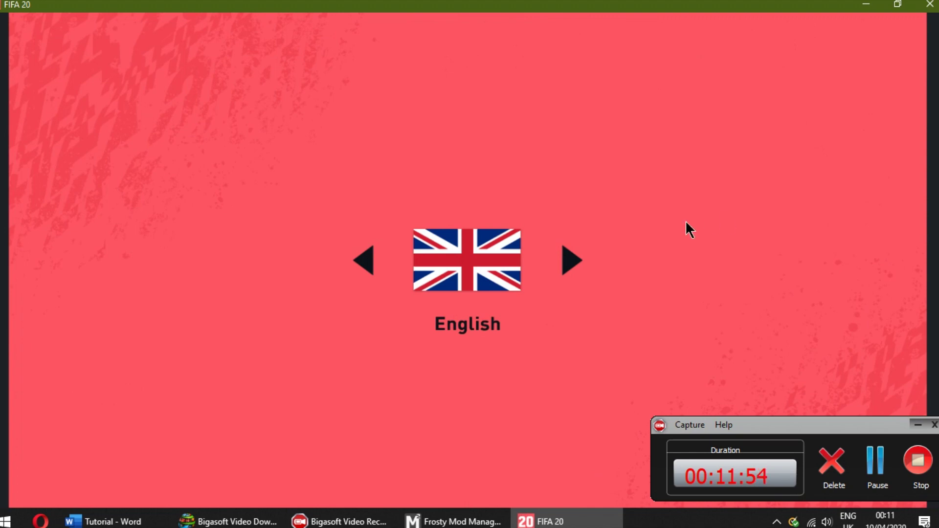
# - Start FIFA 20 in English, continue past the title screen and open a Classic Match from Kick Off
pyautogui.click(492, 255)
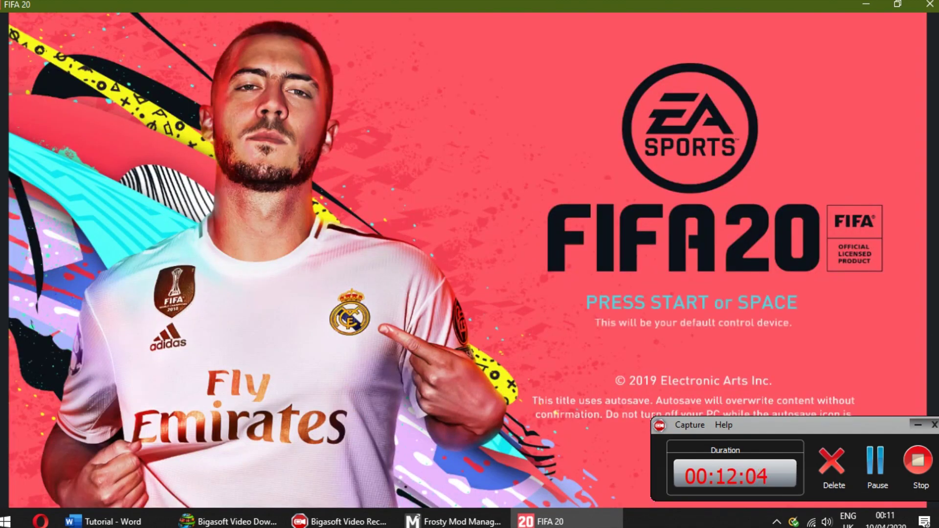
pyautogui.press('space')
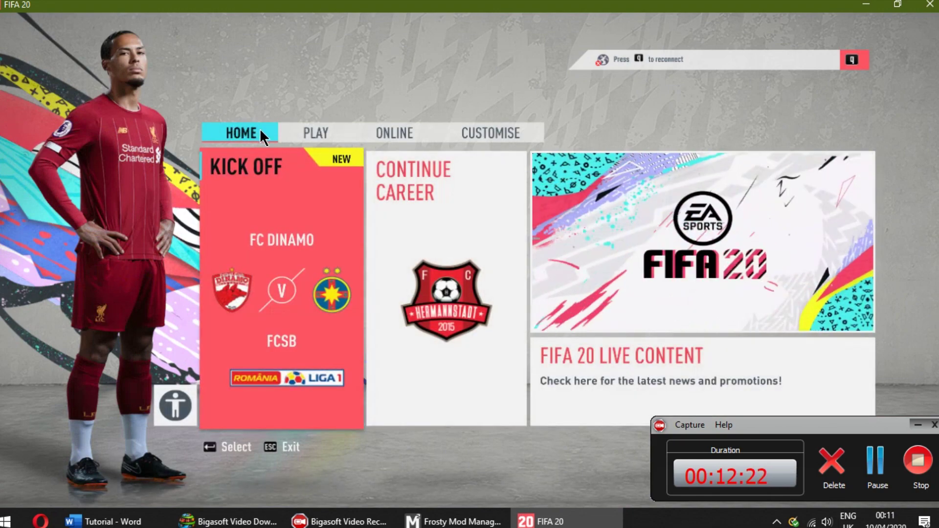
pyautogui.click(274, 210)
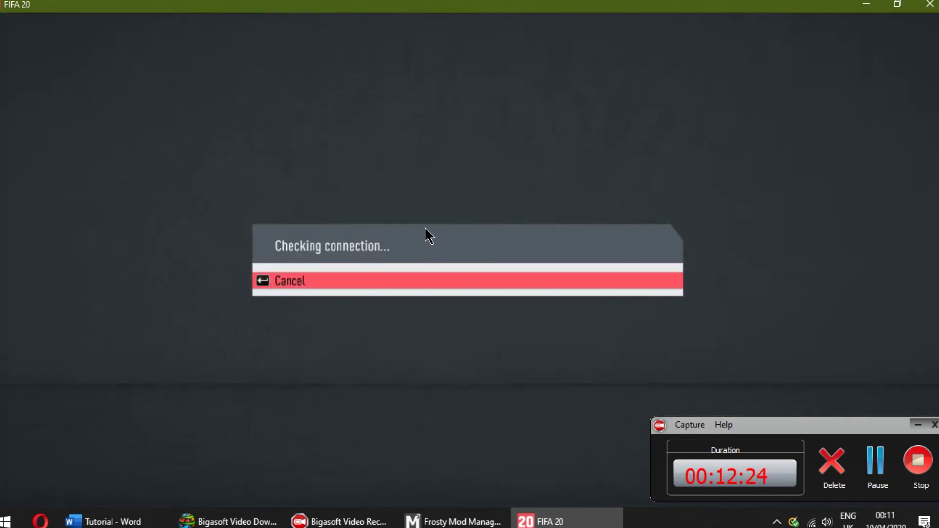
pyautogui.press('Left')
pyautogui.press('Return')
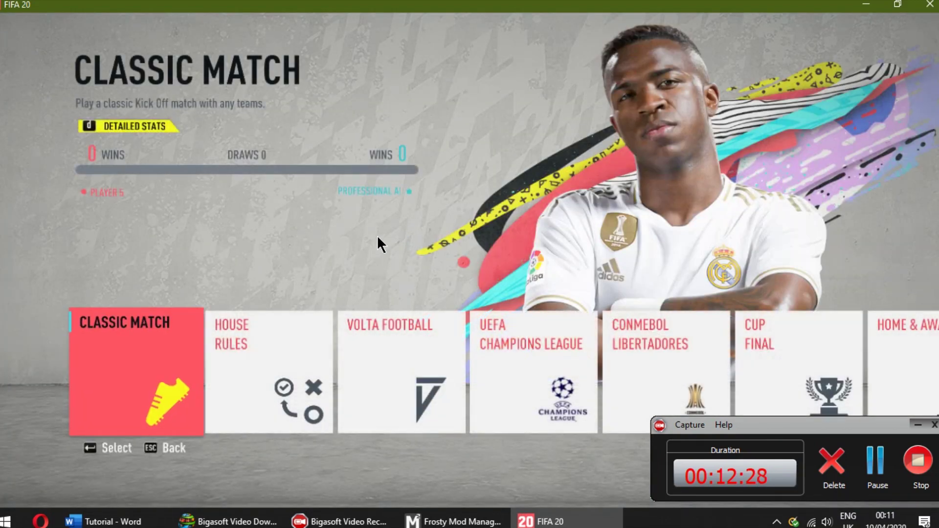
pyautogui.click(133, 317)
# - Set the home side's country to Italy and choose Juventus Torino as the team
pyautogui.press('Left')
pyautogui.press('Left')
pyautogui.press('Left')
pyautogui.press('Left')
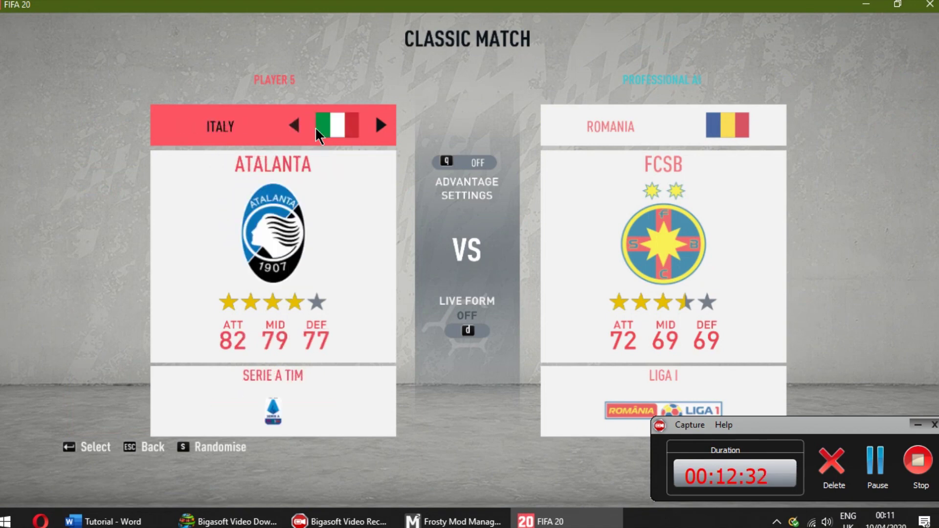
pyautogui.press('Right')
pyautogui.press('Right')
pyautogui.press('Right')
pyautogui.press('Right')
pyautogui.press('Right')
pyautogui.press('Right')
pyautogui.press('Right')
pyautogui.press('Right')
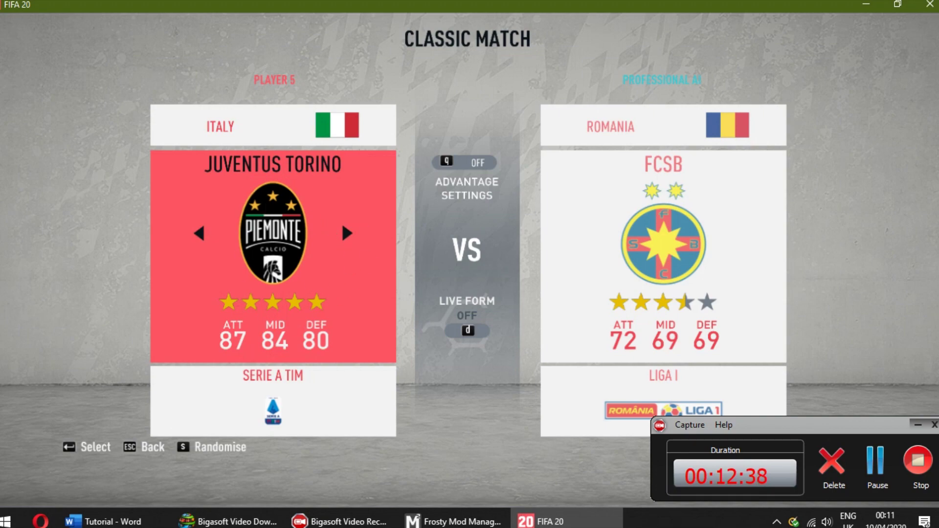
# - Minimize the game, switch to the Tutorial Word document and add “As you can see, we have now juvenuts torino.” on an unnumbered line under item 5
pyautogui.click(866, 5)
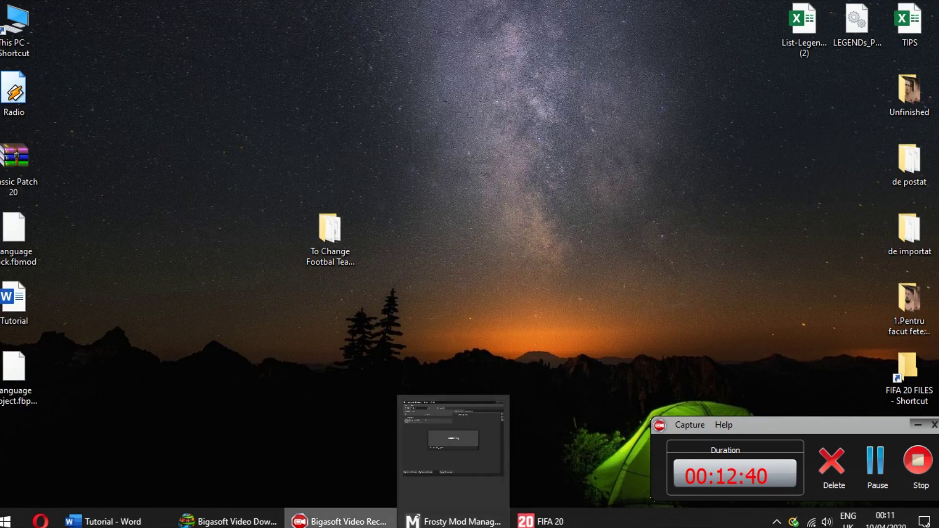
pyautogui.click(103, 521)
pyautogui.press('Return')
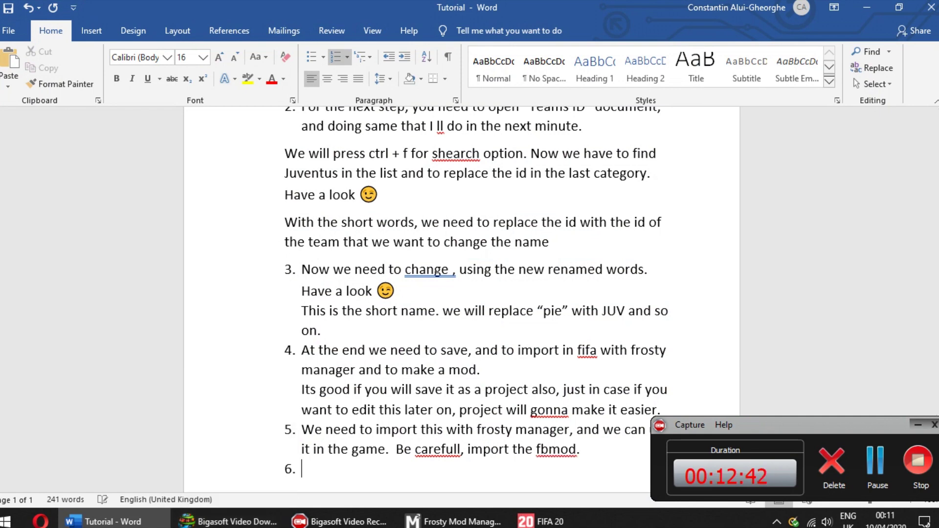
pyautogui.press('BackSpace')
pyautogui.write('As you can s')
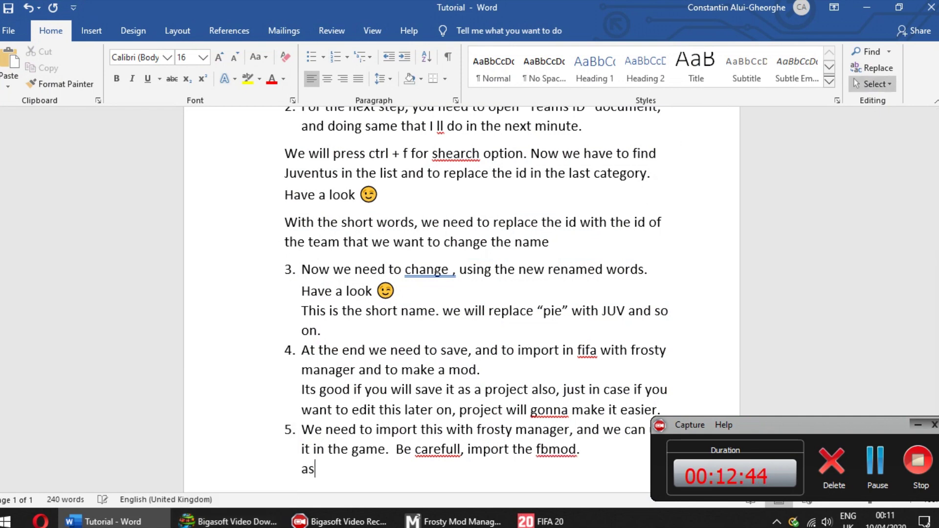
pyautogui.write('ee, we ')
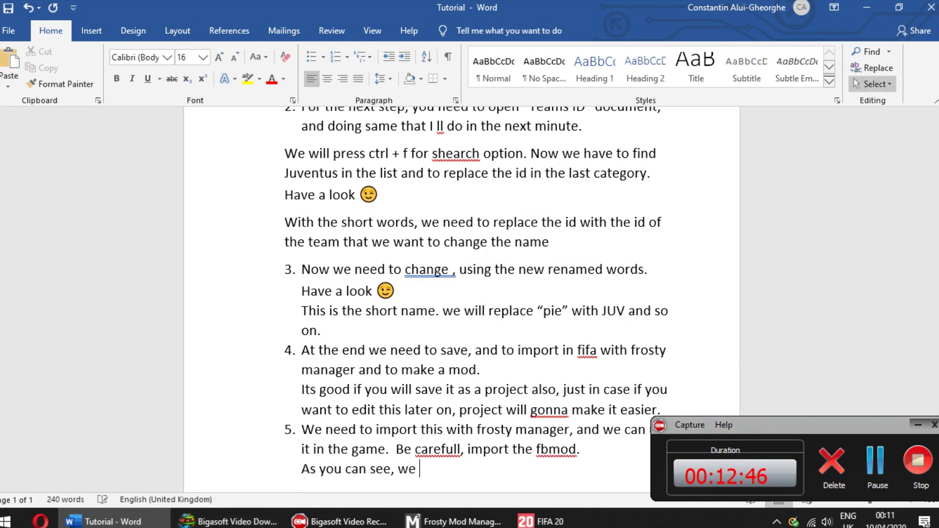
pyautogui.write('have now juvenu')
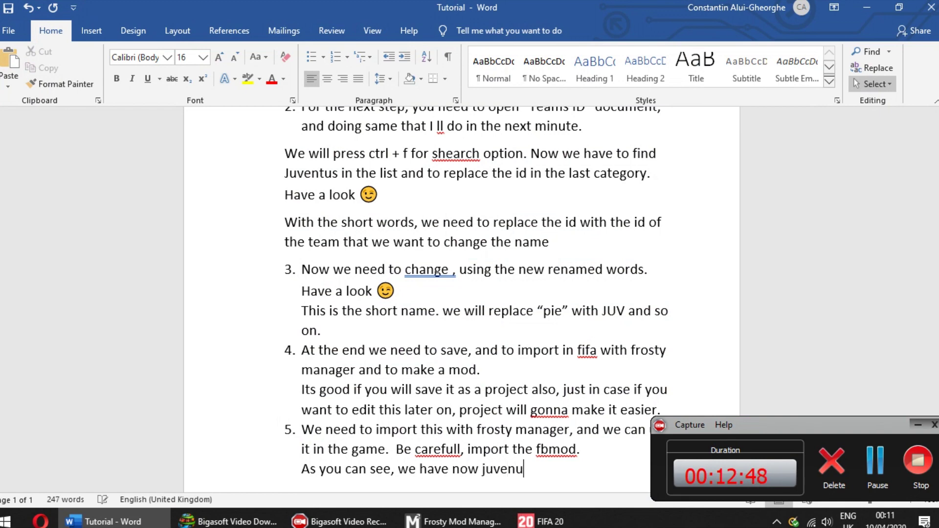
pyautogui.write('ts torino. we')
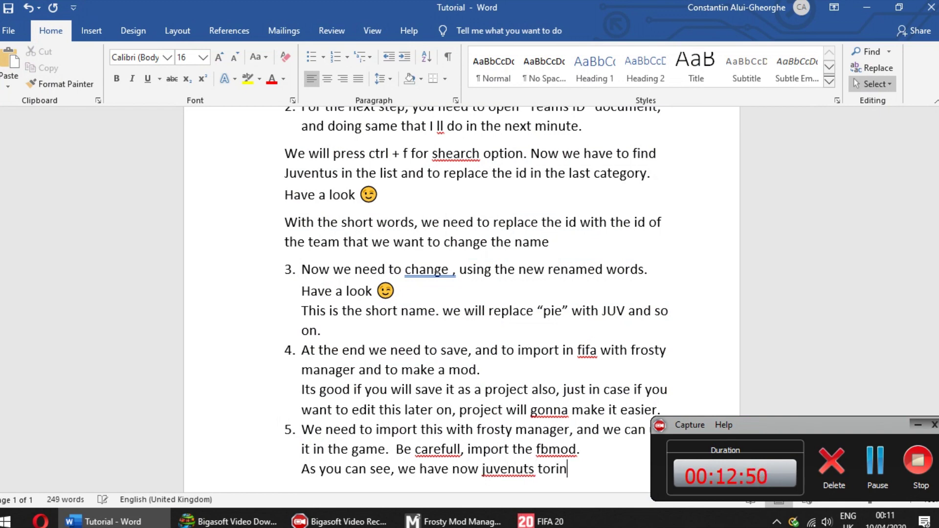
pyautogui.press('BackSpace')
pyautogui.press('BackSpace')
# - Continue the line with “You can do this with every single team in fifa.”, moving the recorder window off the text
pyautogui.write('You can do')
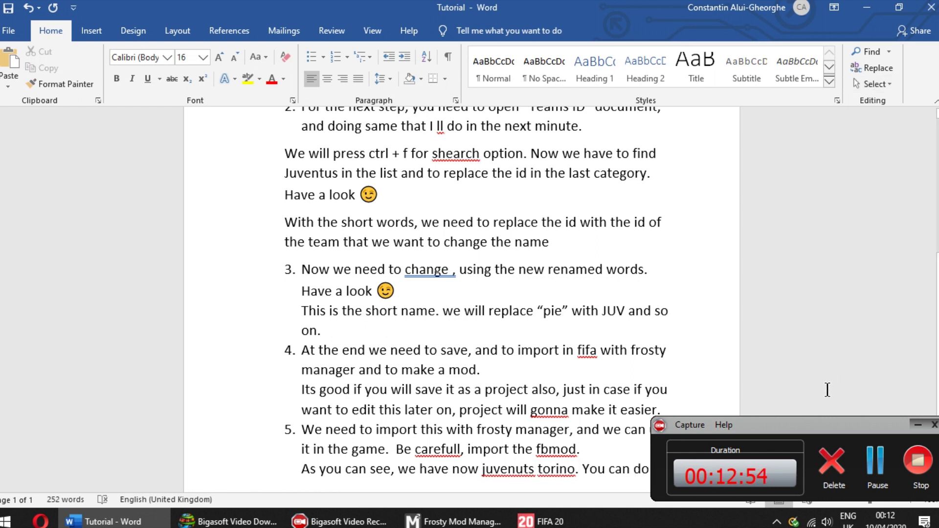
pyautogui.moveTo(812, 431); pyautogui.dragTo(810, 200)
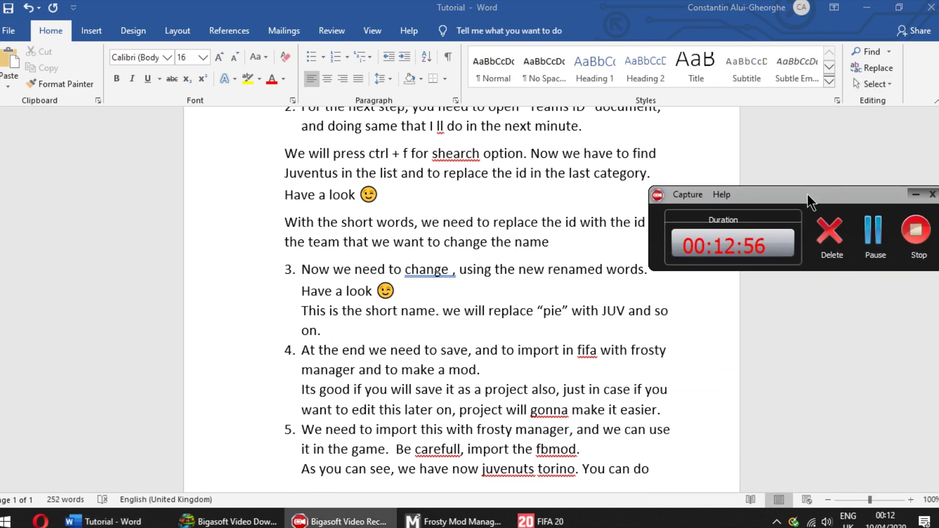
pyautogui.write('this w')
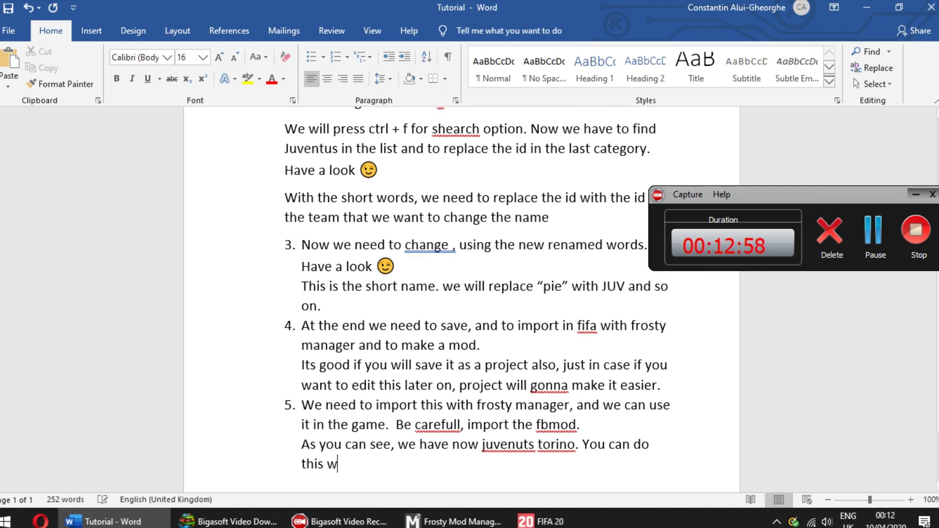
pyautogui.write('ith every  sin')
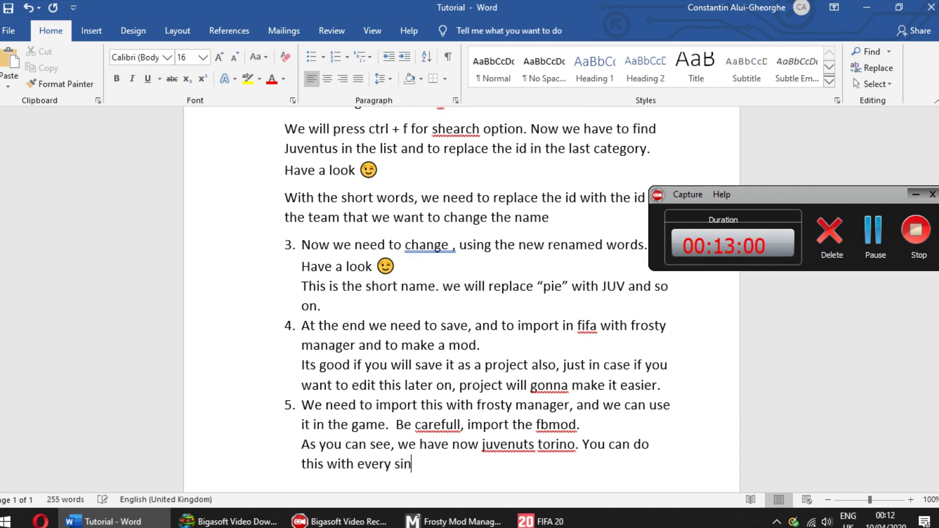
pyautogui.write('gle team in fifa.')
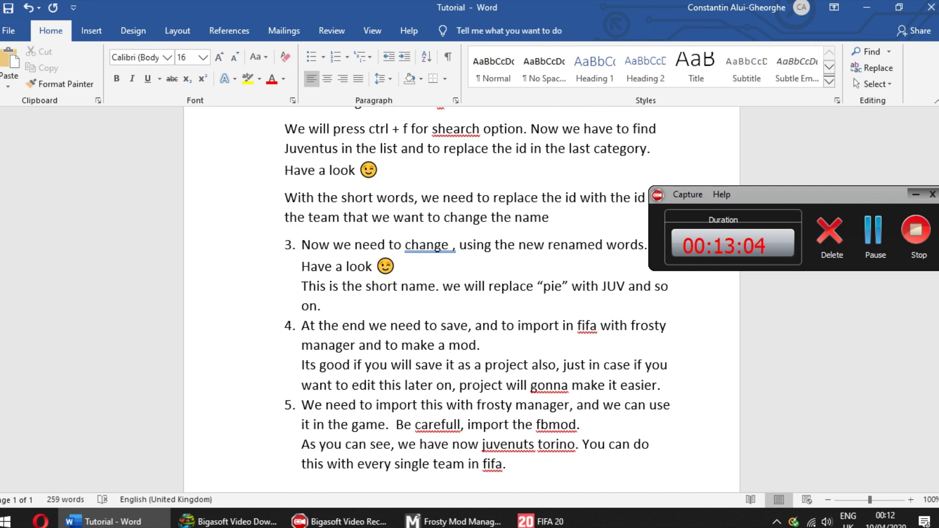
# - Add the closing line “For more questions, feel free to ask me here.” below the numbered list, separated by blank space
pyautogui.press('Return')
pyautogui.press('Return')
pyautogui.write('For m')
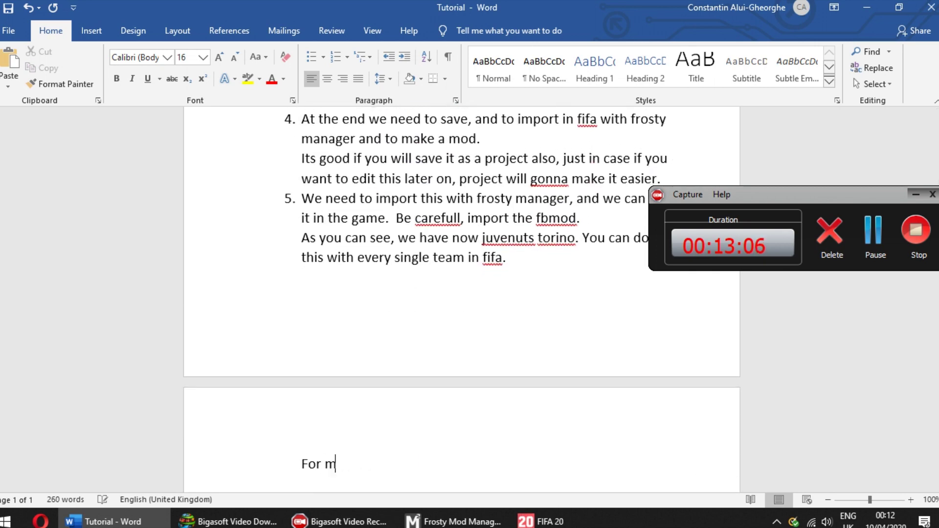
pyautogui.write('ore quiest')
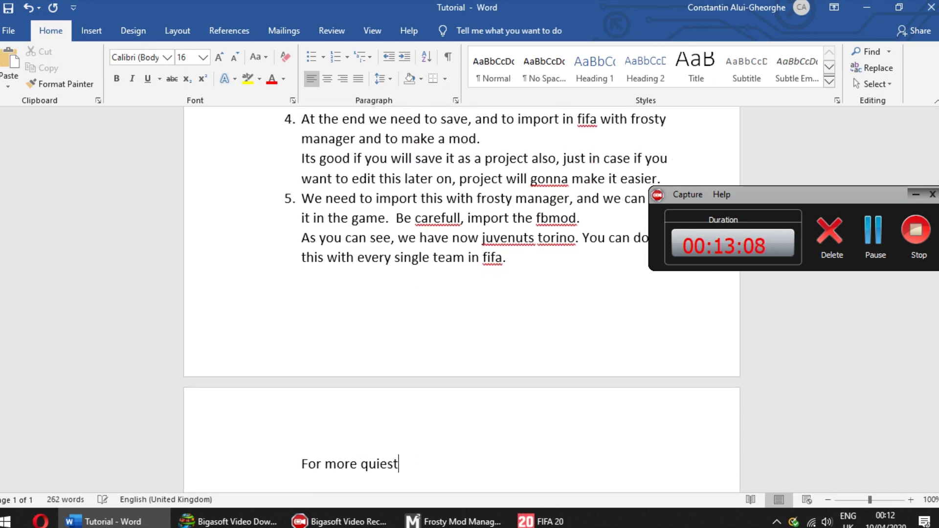
pyautogui.press('BackSpace')
pyautogui.write('estions, feel free to ask me here.')
# - Leave blank space below the closing line and begin a postscript with “P.s.”
pyautogui.press('Return')
pyautogui.press('Return')
pyautogui.press('Return')
pyautogui.write('P.s.')
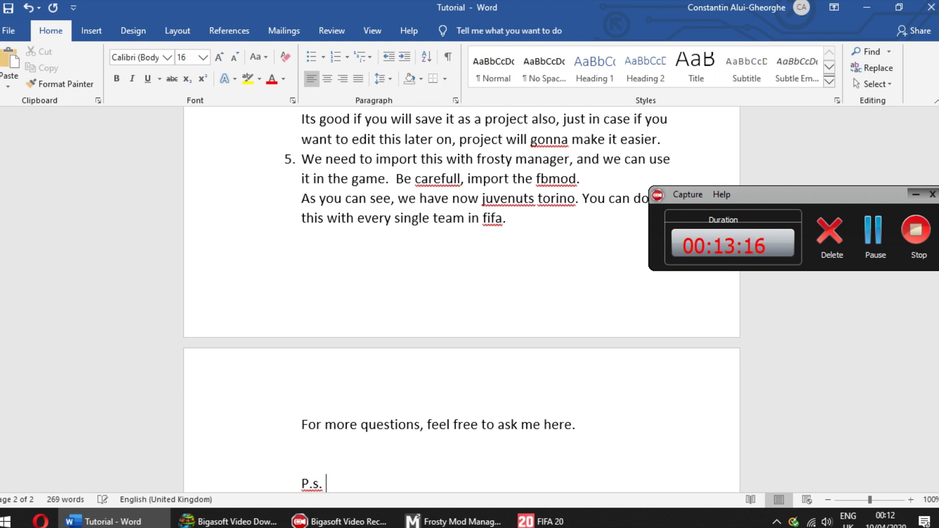